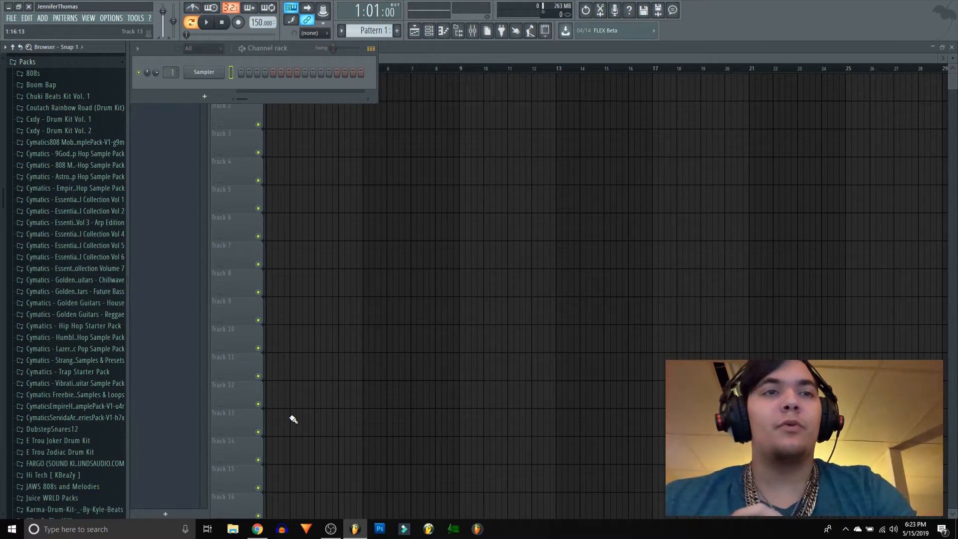
pyautogui.moveTo(166, 46)
pyautogui.mouseDown()
pyautogui.moveTo(167, 73)
pyautogui.moveTo(165, 52)
pyautogui.mouseUp()
pyautogui.click(168, 49)
pyautogui.doubleClick(173, 78)
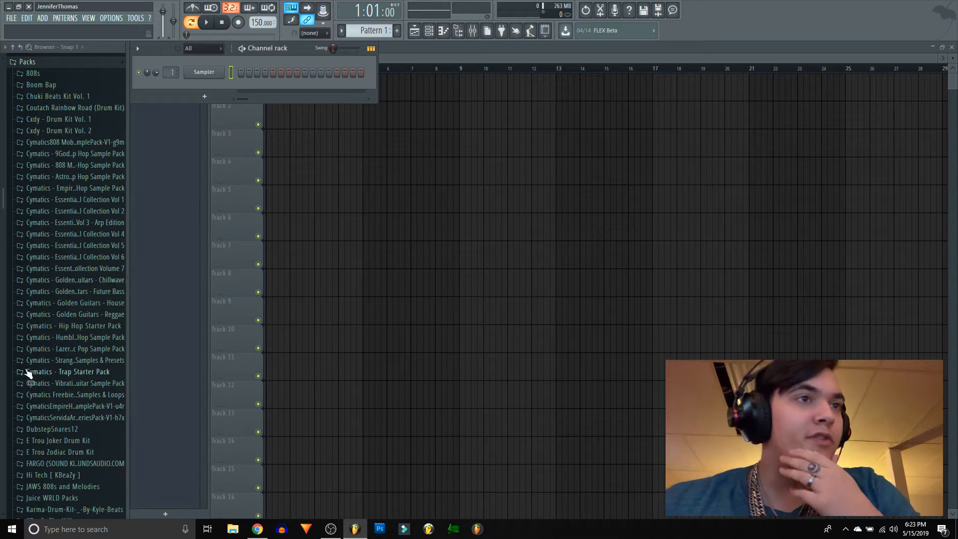
# - Find the MIDI scales folder in the browser's packs and expand it to list its scale files
pyautogui.scroll(-4, 28, 374)
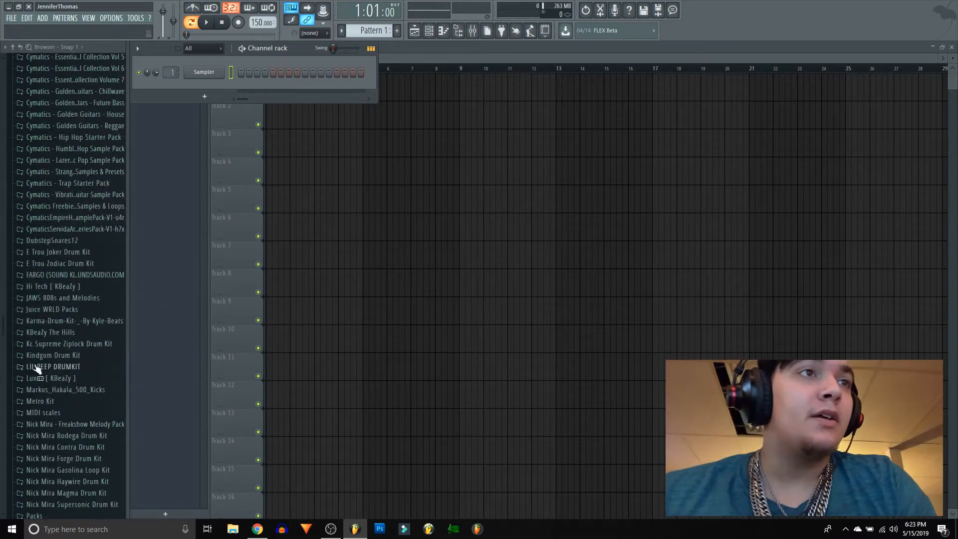
pyautogui.scroll(-4, 36, 367)
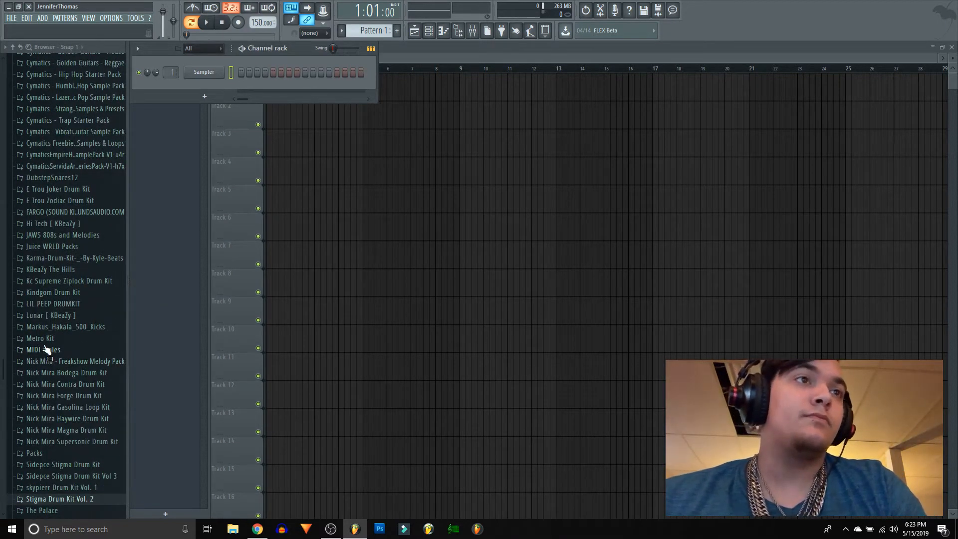
pyautogui.click(45, 349)
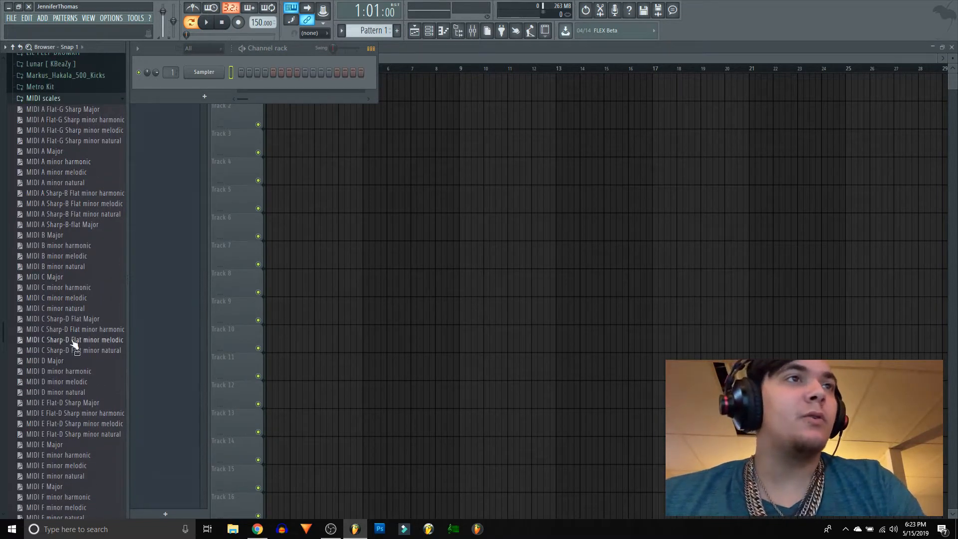
pyautogui.scroll(2, 45, 300)
# - Open the Sampler channel's piano roll, look over its empty grid and close it again
pyautogui.rightClick(207, 74)
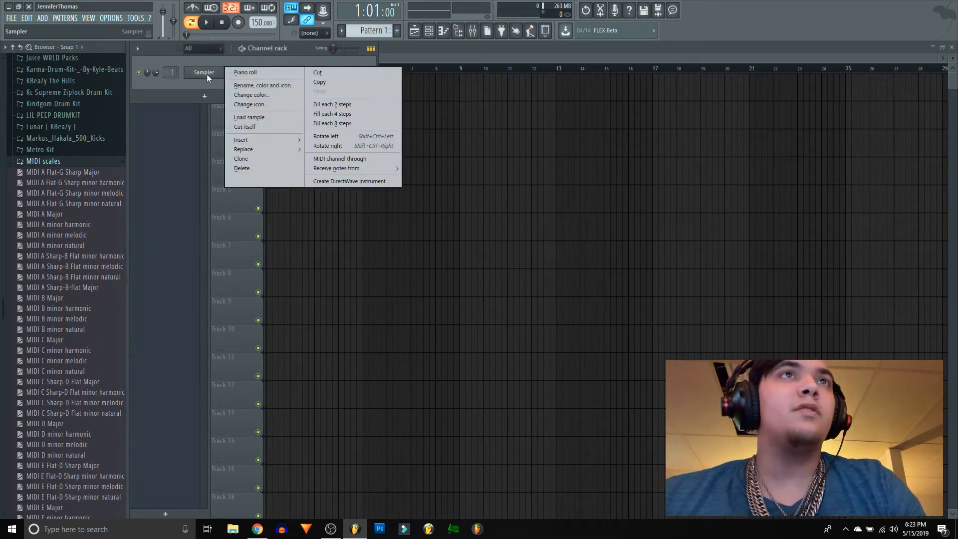
pyautogui.click(234, 74)
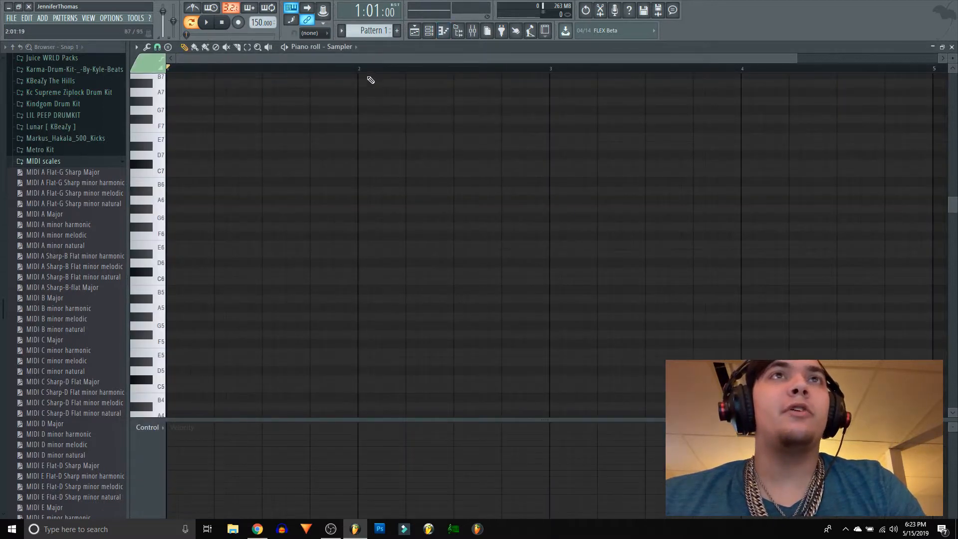
pyautogui.scroll(-1, 366, 79)
pyautogui.scroll(-1, 352, 279)
pyautogui.scroll(1, 349, 277)
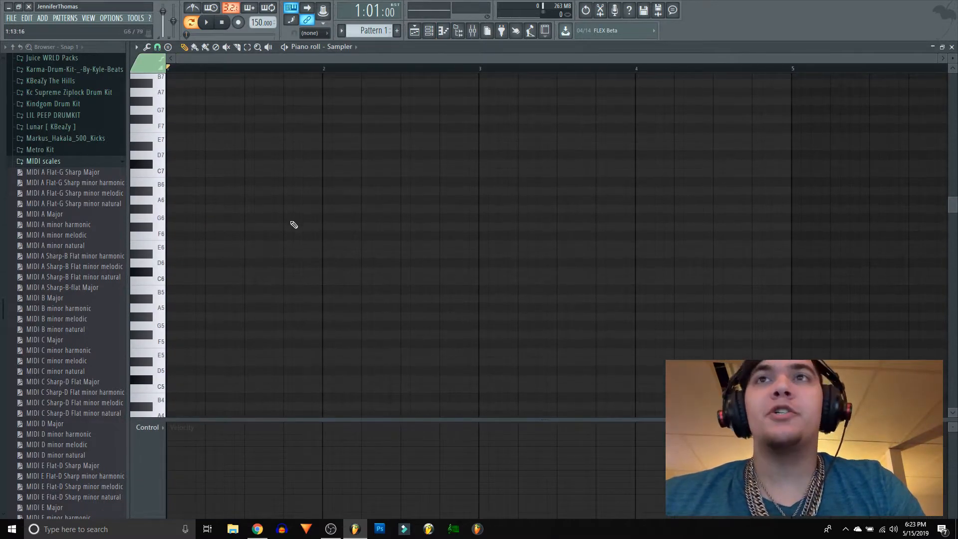
pyautogui.scroll(-3, 305, 198)
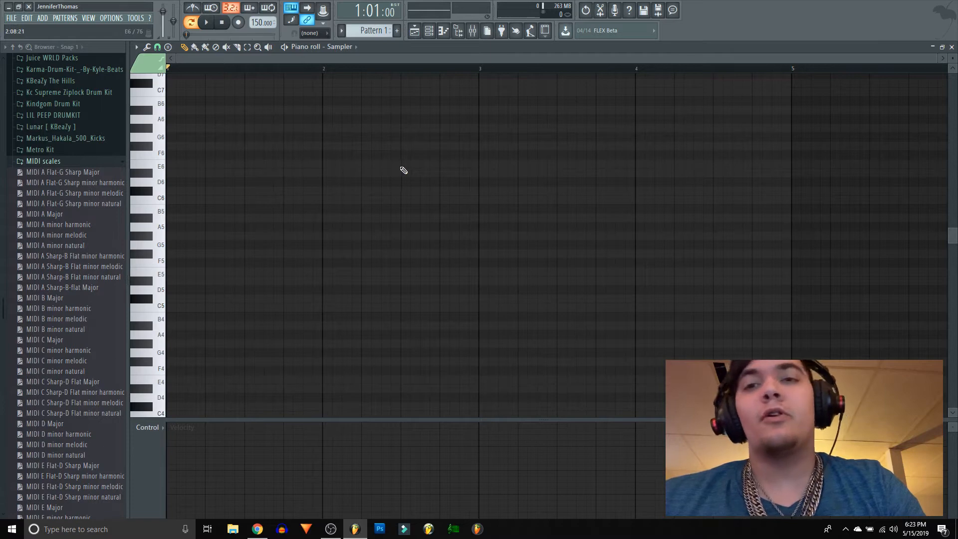
pyautogui.click(952, 47)
# - Load the MIDI D minor melodic scale onto the Sampler channel and open its notes in the piano roll
pyautogui.scroll(-2, 80, 178)
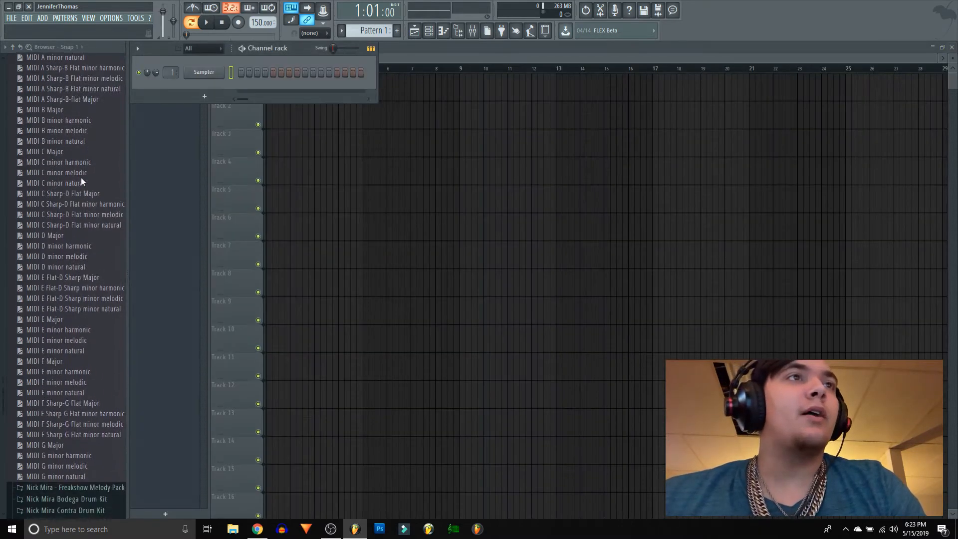
pyautogui.scroll(-2, 80, 299)
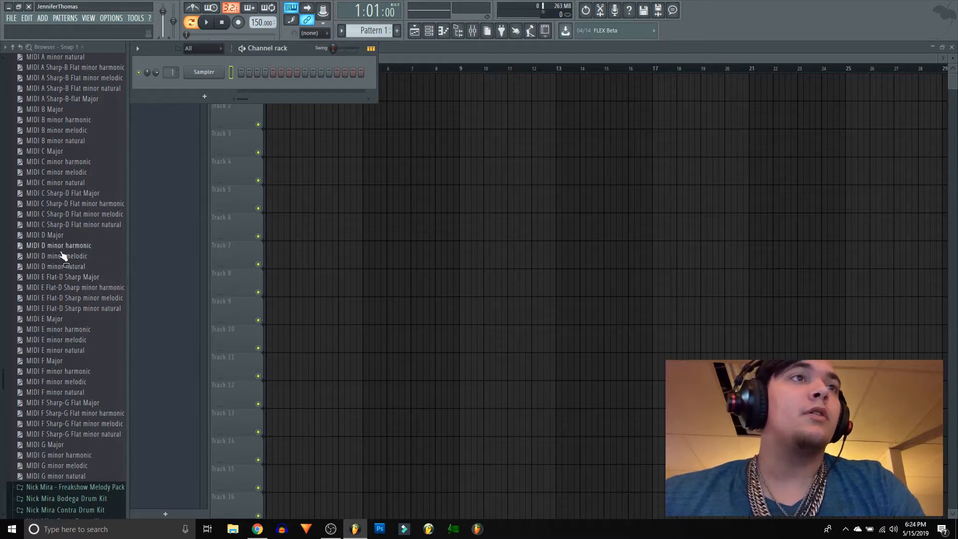
pyautogui.moveTo(47, 256); pyautogui.dragTo(193, 74)
pyautogui.rightClick(214, 71)
pyautogui.click(239, 74)
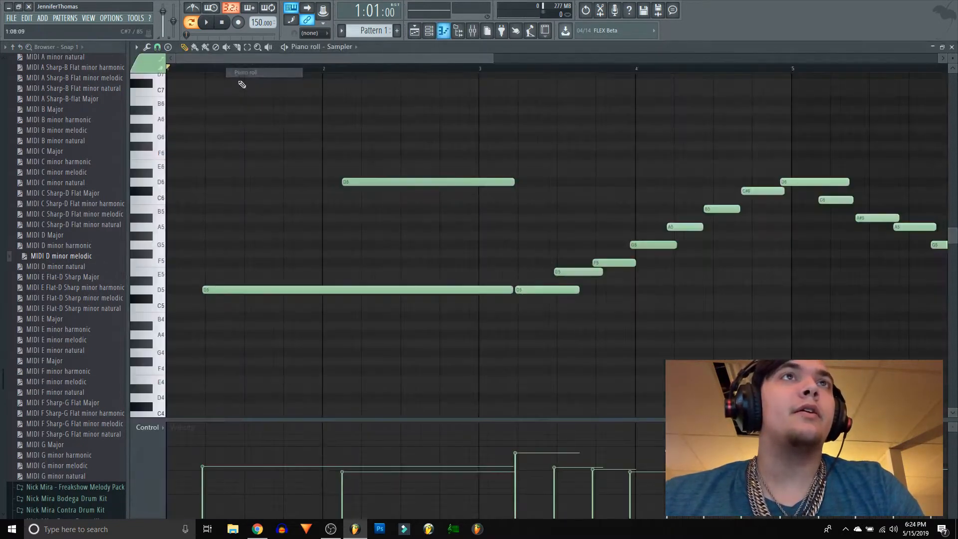
pyautogui.scroll(-4, 284, 69)
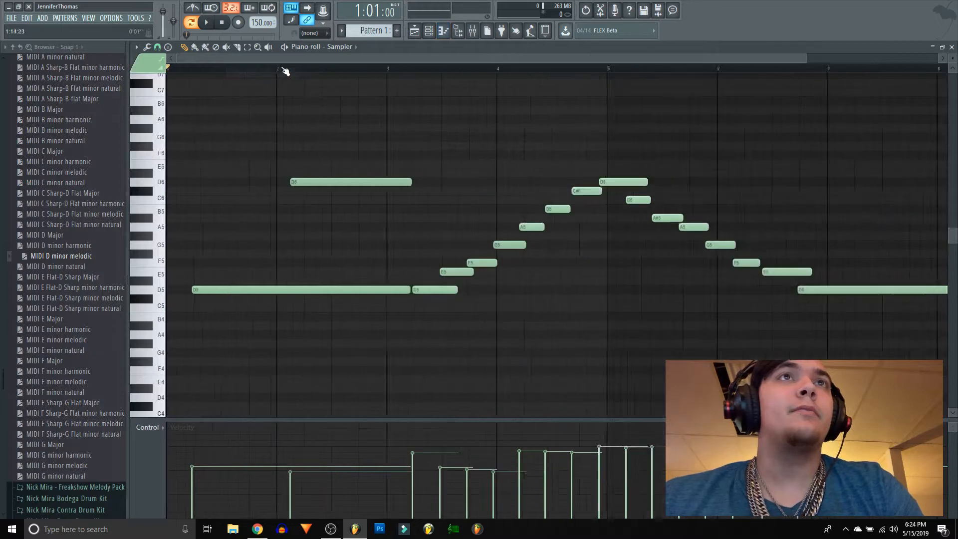
# - Move the long D5 note and the short rising E5, F5 and G5 notes to the start of bar 1
pyautogui.click(247, 46)
pyautogui.moveTo(260, 250); pyautogui.dragTo(235, 342)
pyautogui.click(184, 47)
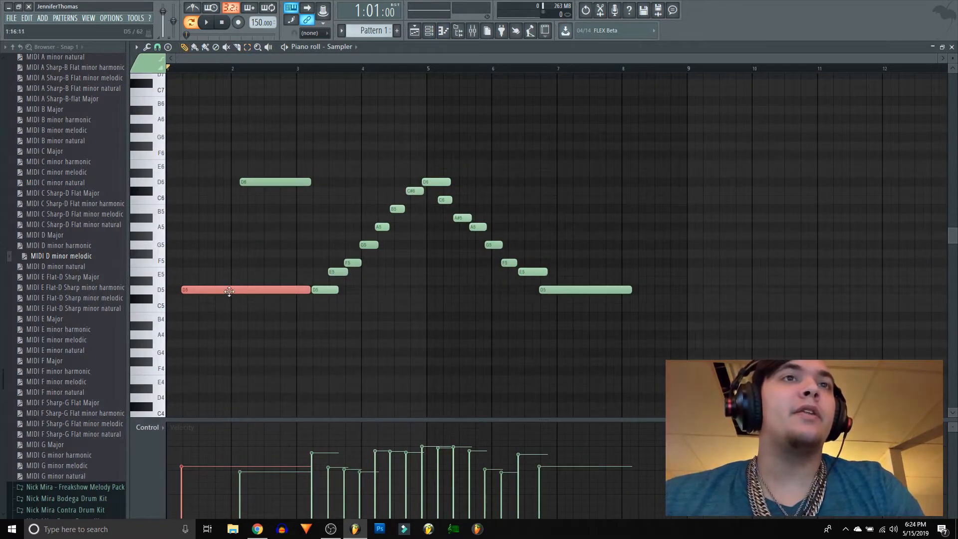
pyautogui.moveTo(229, 291); pyautogui.dragTo(214, 291)
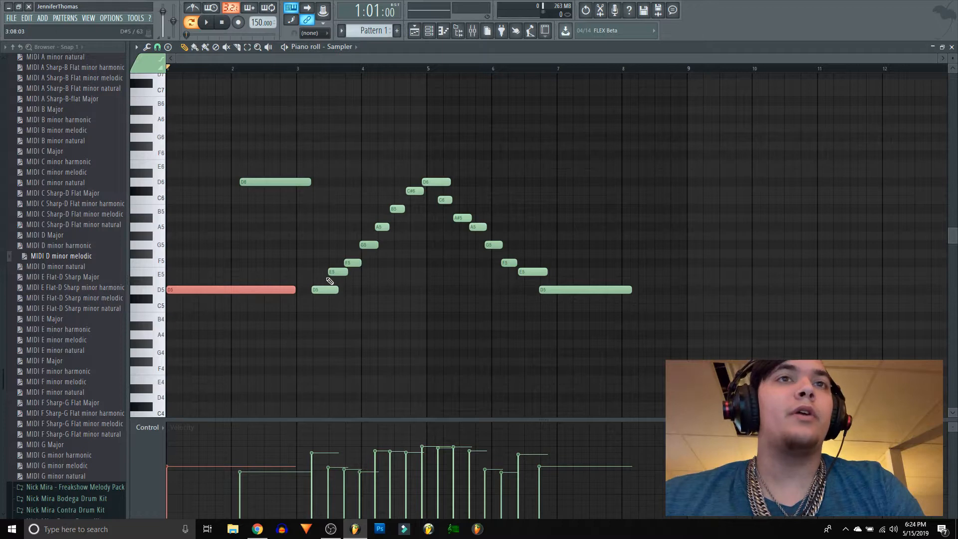
pyautogui.moveTo(331, 273); pyautogui.dragTo(169, 274)
pyautogui.moveTo(345, 263); pyautogui.dragTo(167, 263)
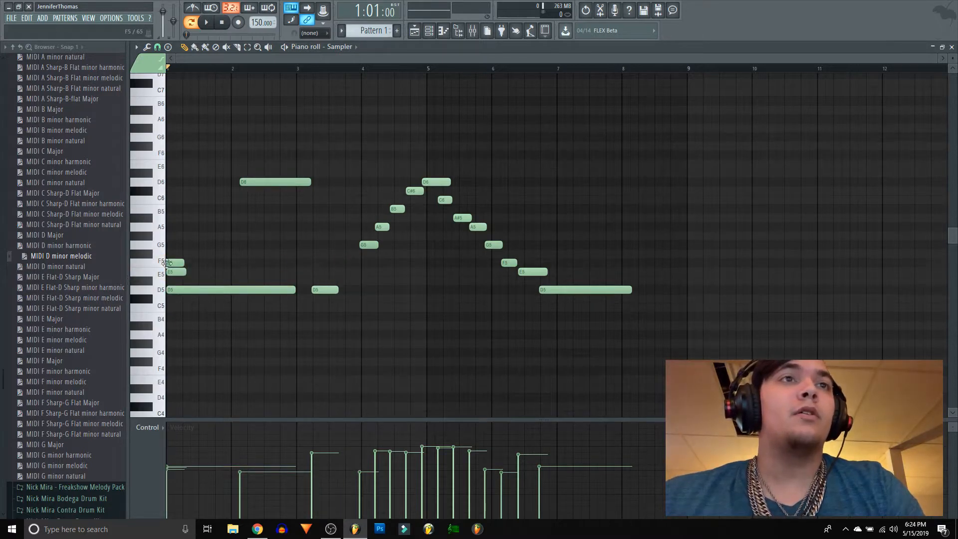
pyautogui.moveTo(365, 247); pyautogui.dragTo(172, 248)
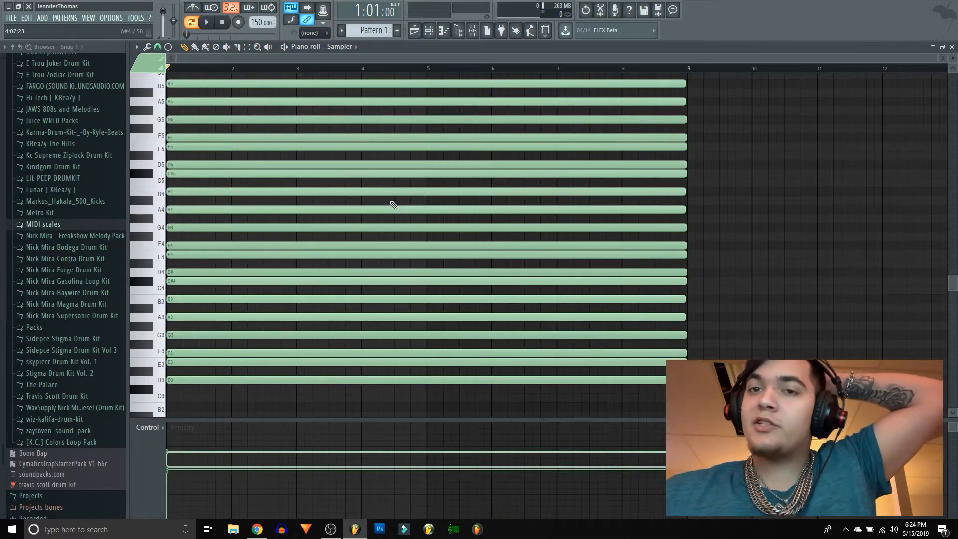
# - Look over the scale notes across the octaves in the Sampler's piano roll, then close it
pyautogui.scroll(2, 546, 256)
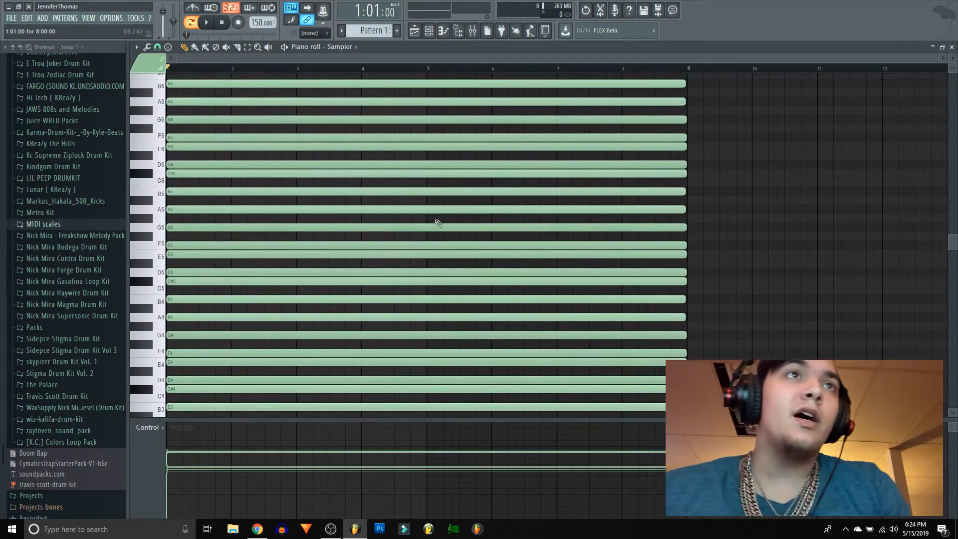
pyautogui.scroll(12, 591, 280)
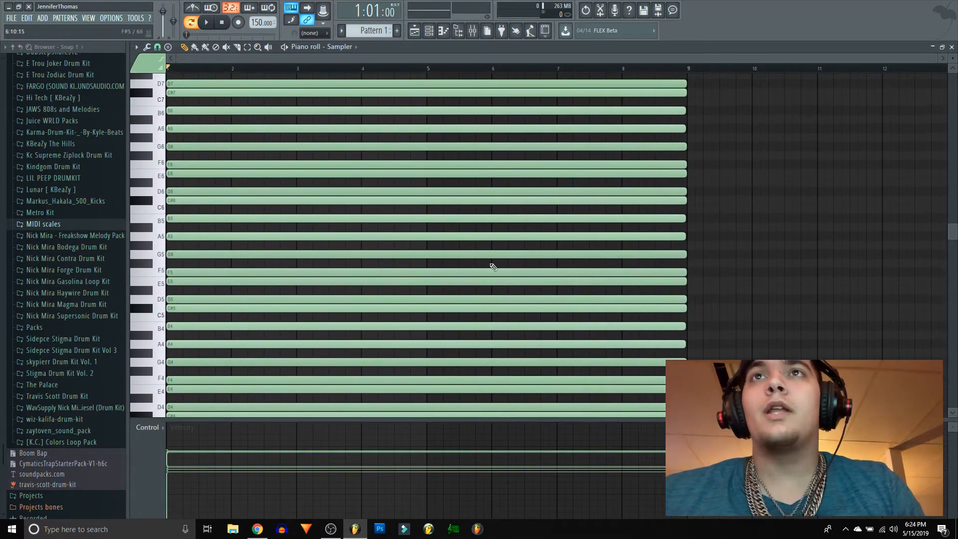
pyautogui.scroll(-7, 404, 270)
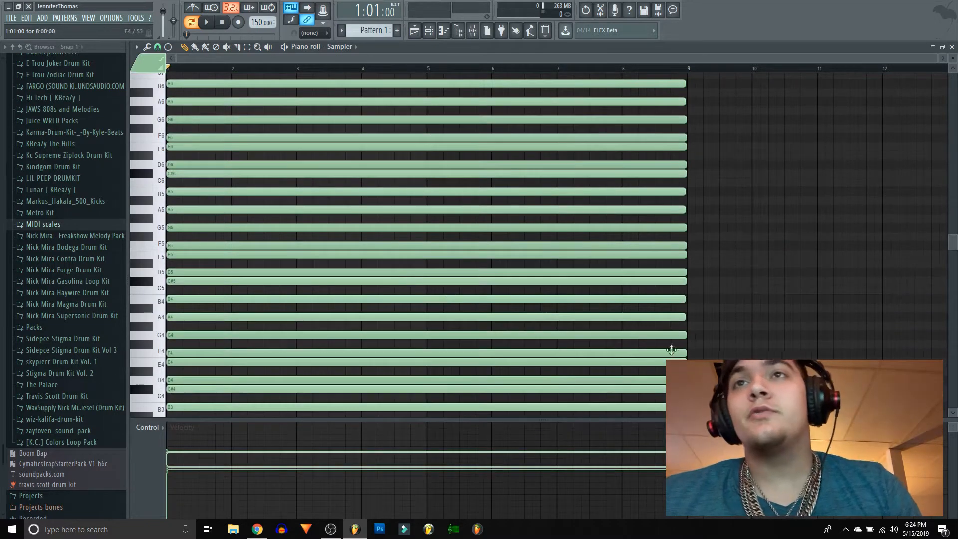
pyautogui.click(951, 47)
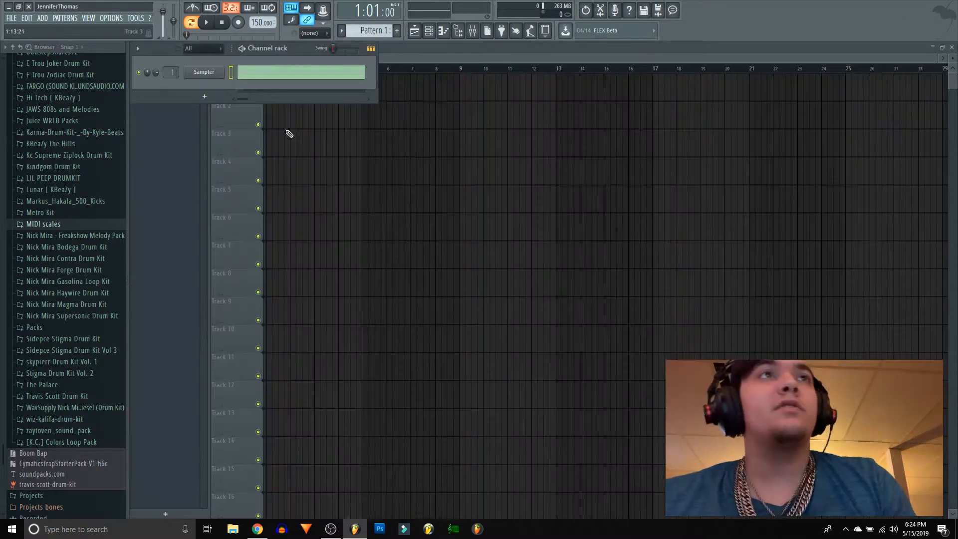
# - Add a Nexus channel, load the PN Ballad Grand Piano preset from the Piano category and close the plugin window
pyautogui.click(204, 96)
pyautogui.click(228, 123)
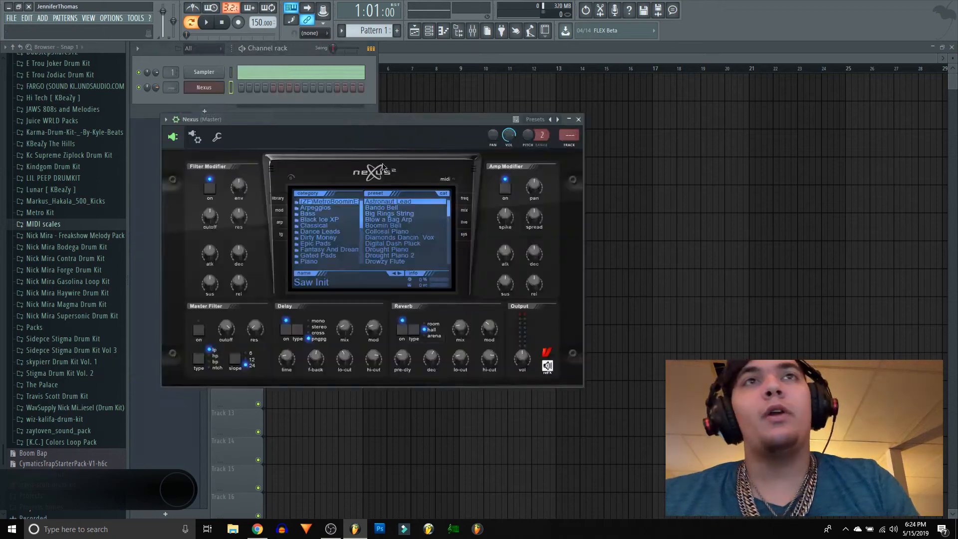
pyautogui.moveTo(384, 134); pyautogui.dragTo(447, 136)
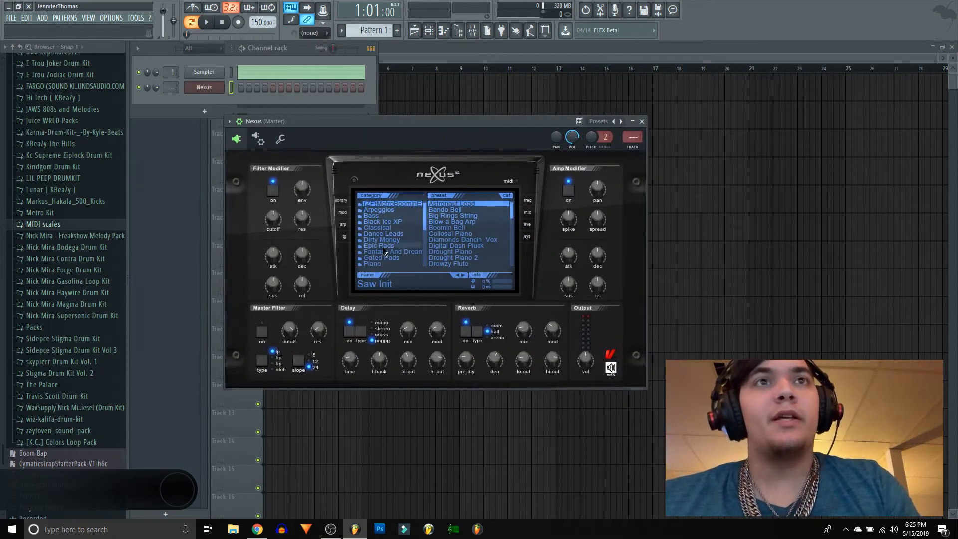
pyautogui.click(378, 263)
pyautogui.click(499, 228)
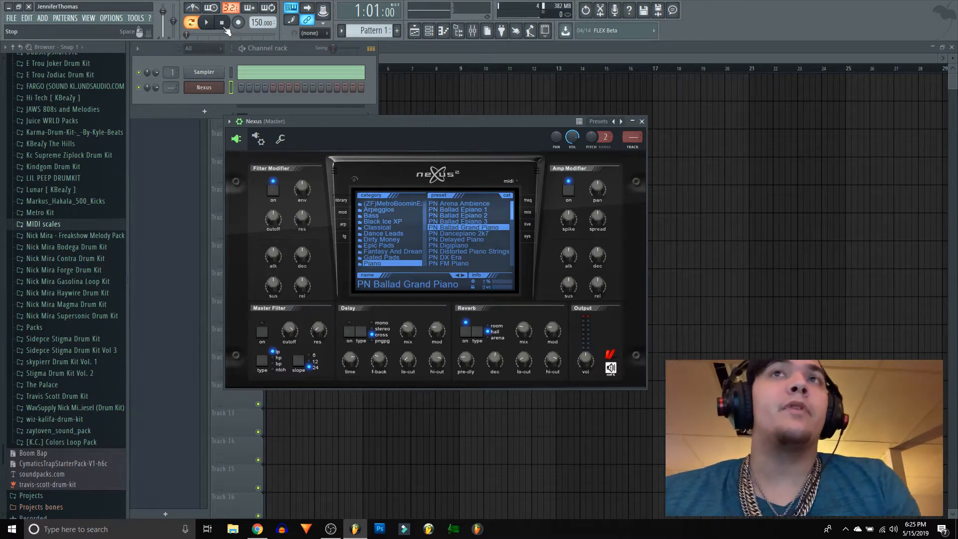
pyautogui.click(643, 122)
# - Open the Nexus channel's piano roll and place a note in bar 1 over the ghosted scale
pyautogui.rightClick(221, 88)
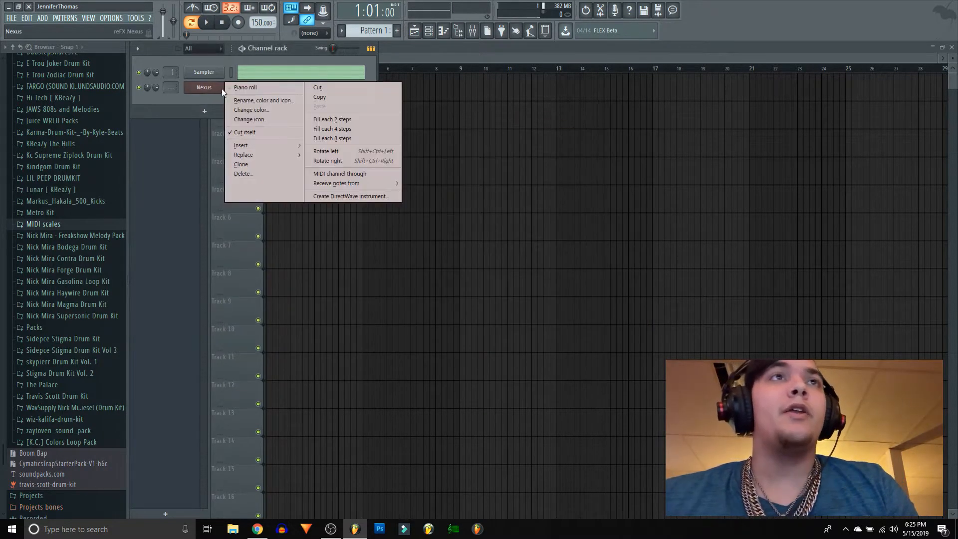
pyautogui.click(228, 89)
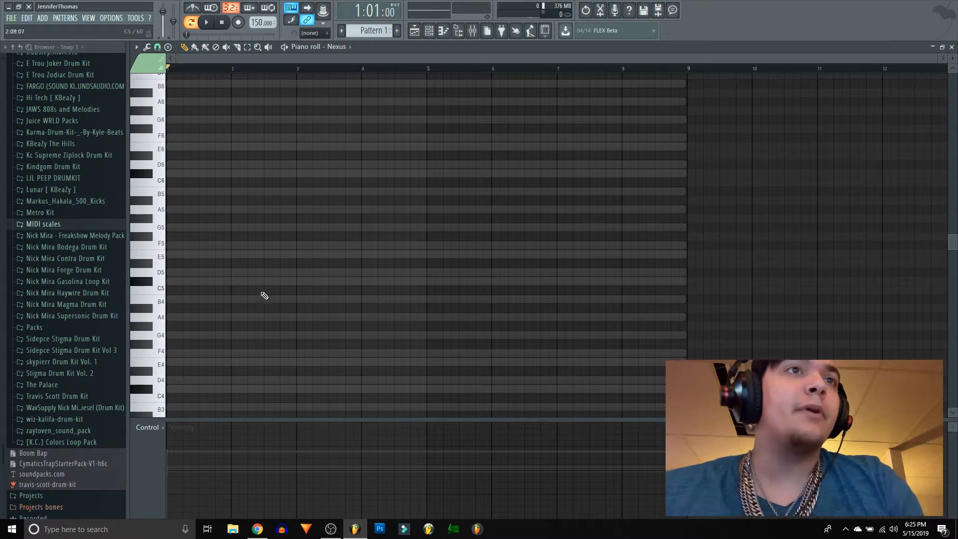
pyautogui.scroll(-2, 265, 296)
pyautogui.click(189, 233)
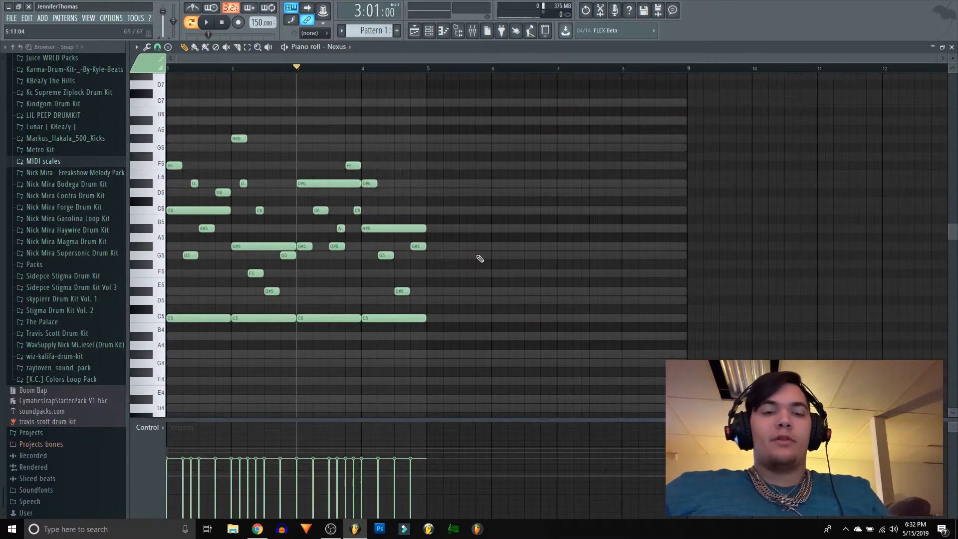
# - Duplicate the four-bar Nexus melody into bars 5 to 8 and deselect the copied notes
pyautogui.hotkey('ctrl', 'b')
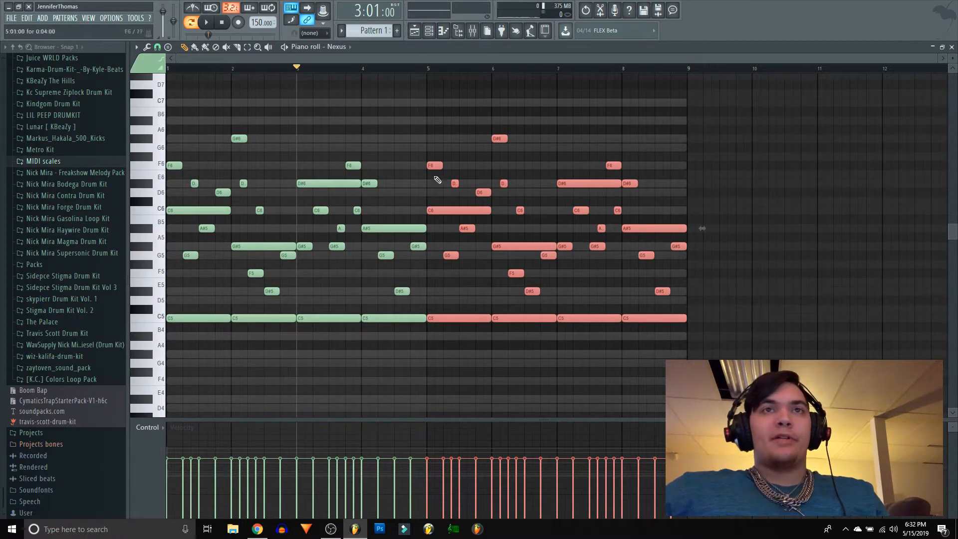
pyautogui.scroll(5, 427, 74)
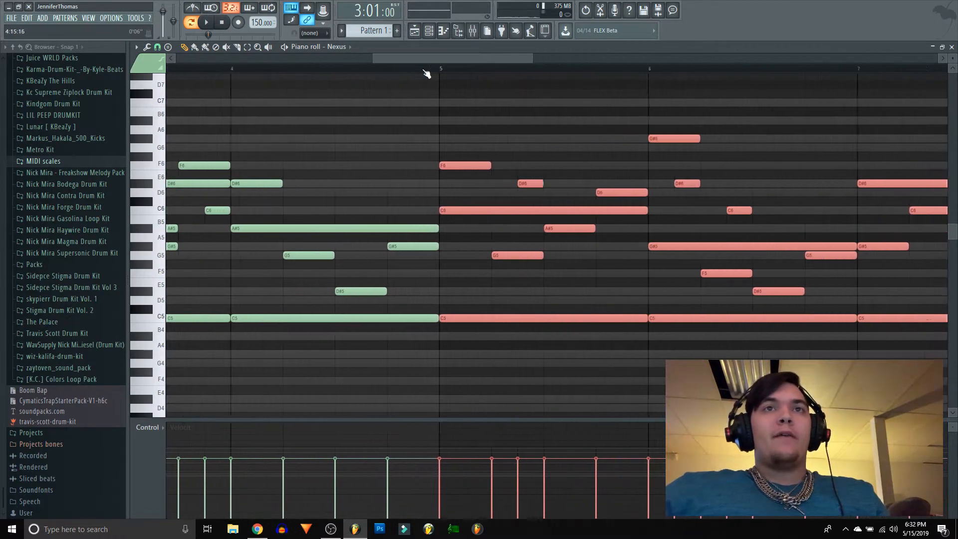
pyautogui.click(451, 245)
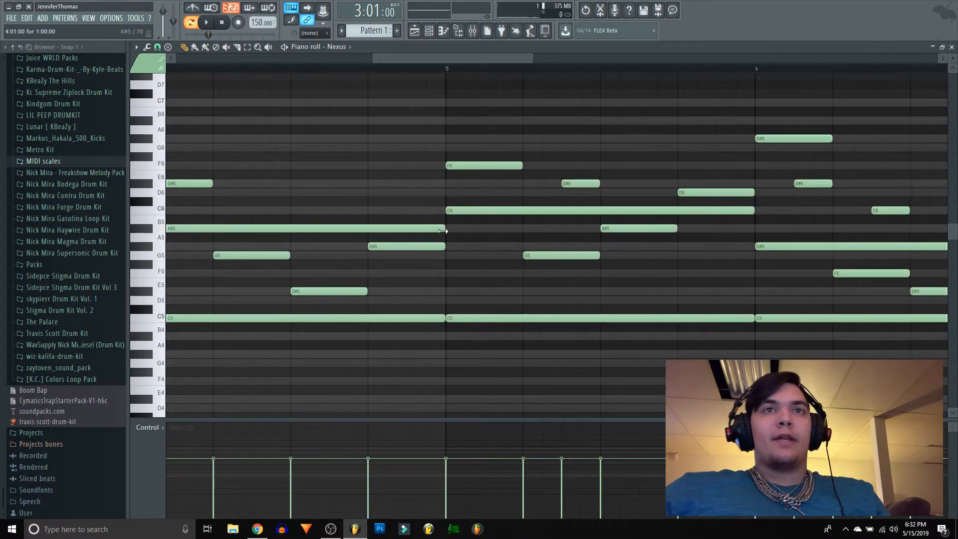
# - Shorten the A#5, G#5 and C5 notes at the end of bar 4, and extend them back to the bar line
pyautogui.moveTo(444, 228); pyautogui.dragTo(406, 228)
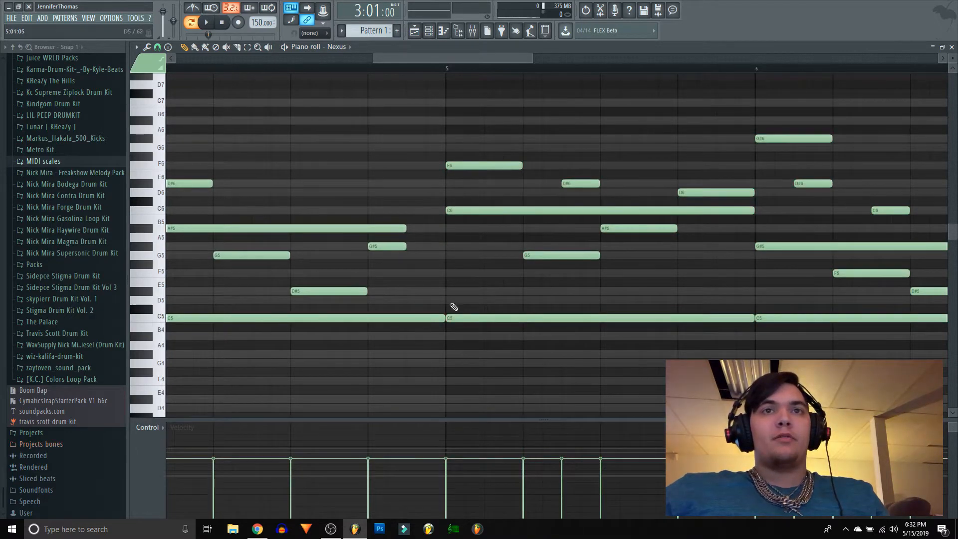
pyautogui.moveTo(434, 319); pyautogui.dragTo(397, 319)
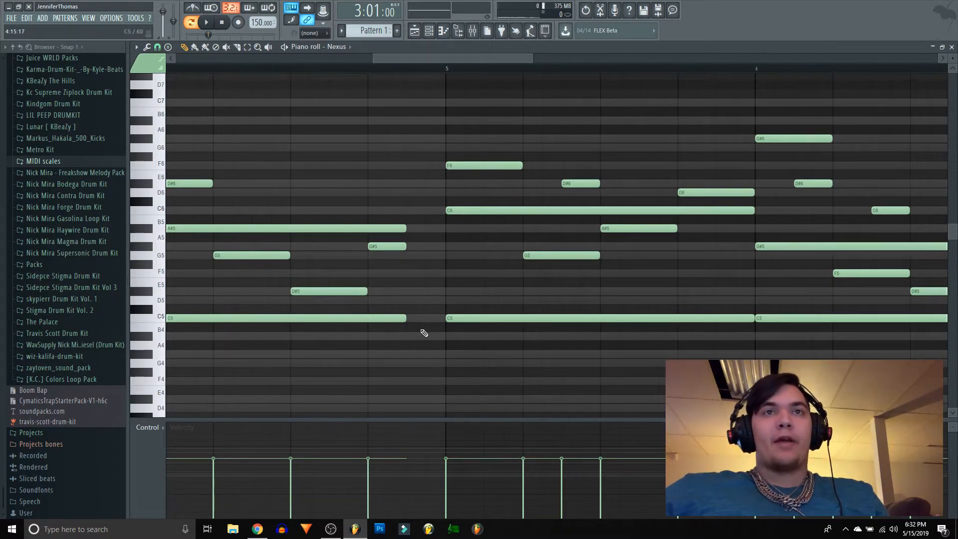
pyautogui.moveTo(412, 232); pyautogui.dragTo(444, 229)
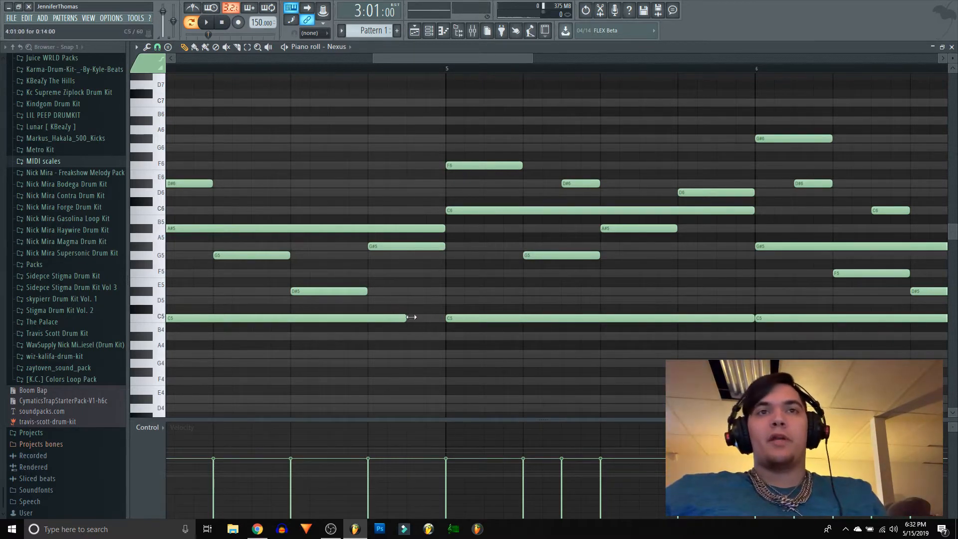
# - Raise the long G#5 note in bar 6 of the repeated melody to D#6
pyautogui.scroll(-5, 443, 75)
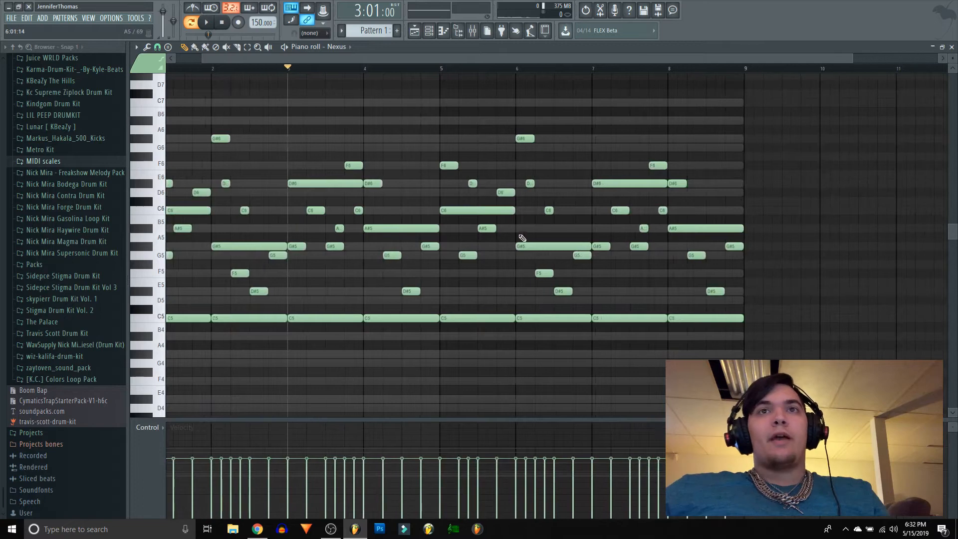
pyautogui.scroll(-2, 509, 71)
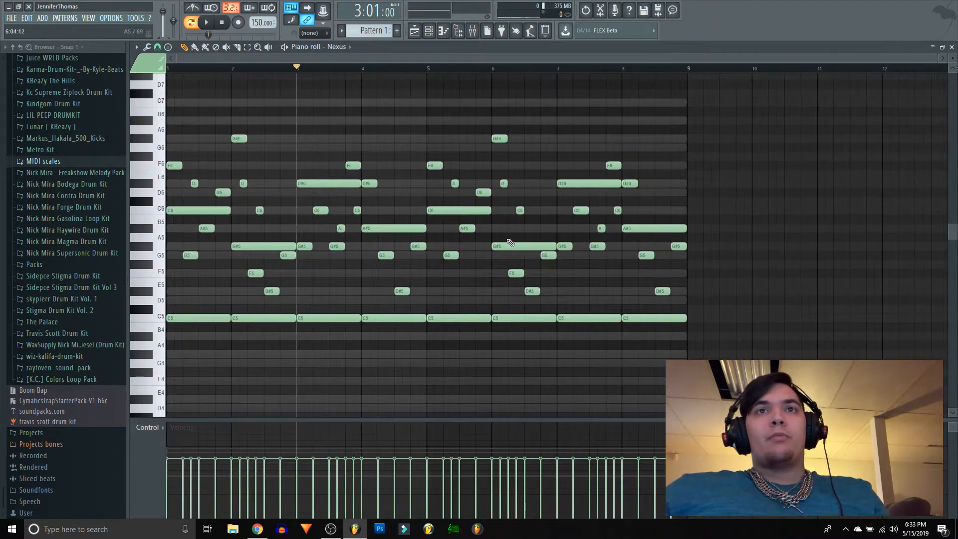
pyautogui.moveTo(507, 248); pyautogui.dragTo(507, 185)
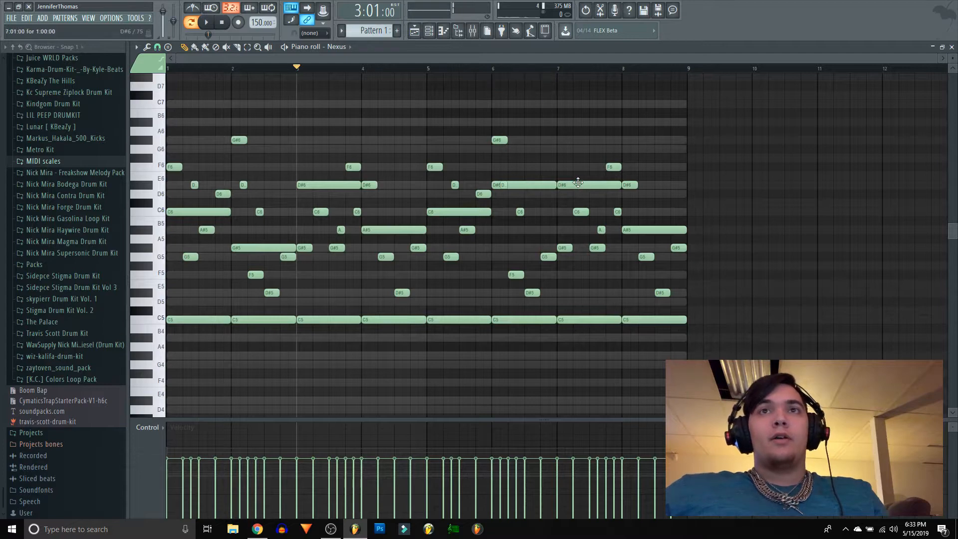
# - Raise the long D#6 note in bar 7 to G6 and play the melody from the start
pyautogui.moveTo(578, 183); pyautogui.dragTo(577, 146)
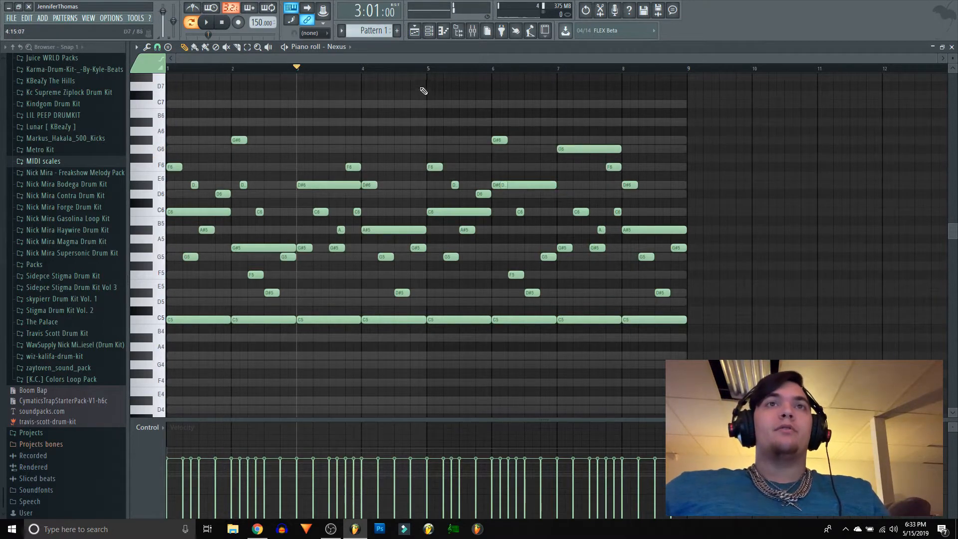
pyautogui.click(427, 67)
pyautogui.press('space')
pyautogui.press('space')
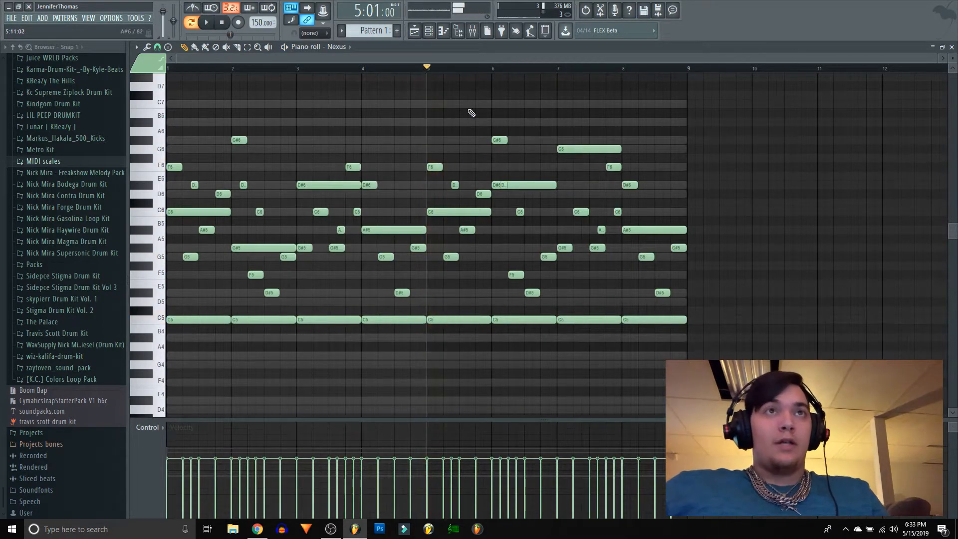
pyautogui.moveTo(427, 67); pyautogui.dragTo(159, 79)
pyautogui.press('space')
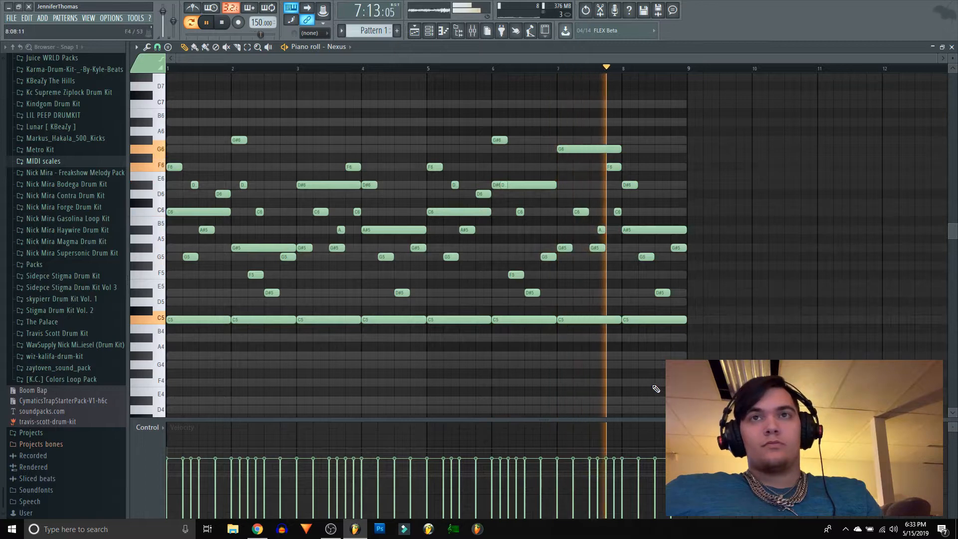
# - Add a short D6 note at the end of bar 8, ending at the bar 9 line
pyautogui.click(681, 194)
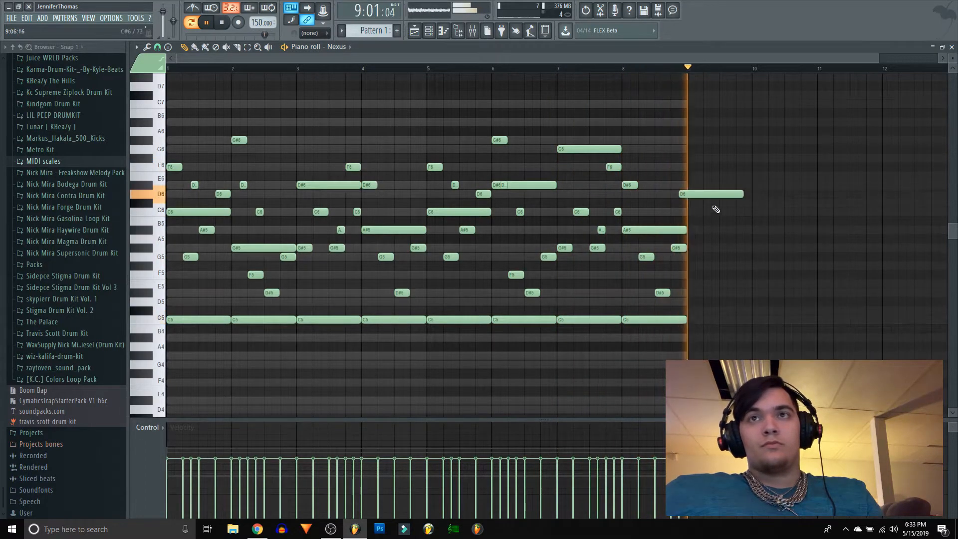
pyautogui.press('space')
pyautogui.moveTo(740, 194); pyautogui.dragTo(682, 195)
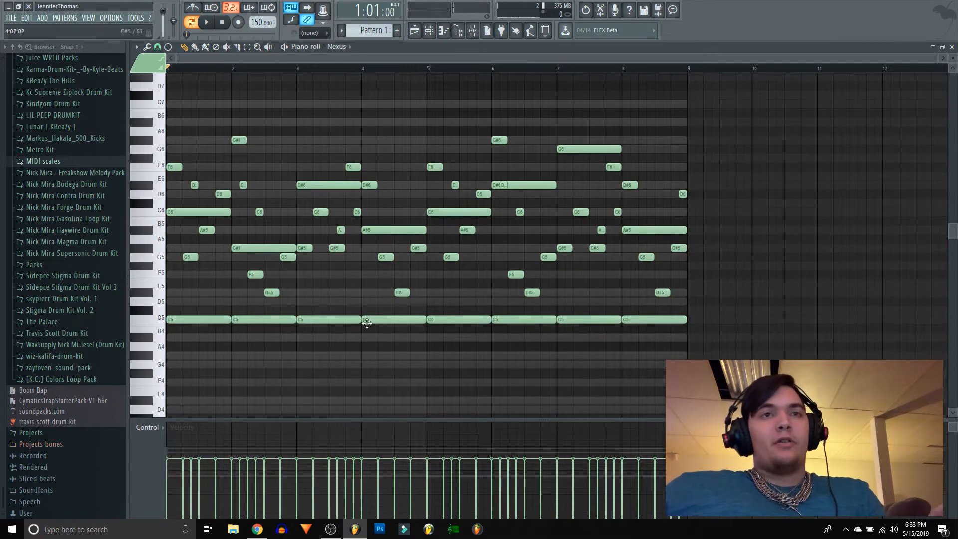
# - Randomize the velocity levels of the melody notes by 9% with pattern generation off, and play the result
pyautogui.scroll(2, 379, 300)
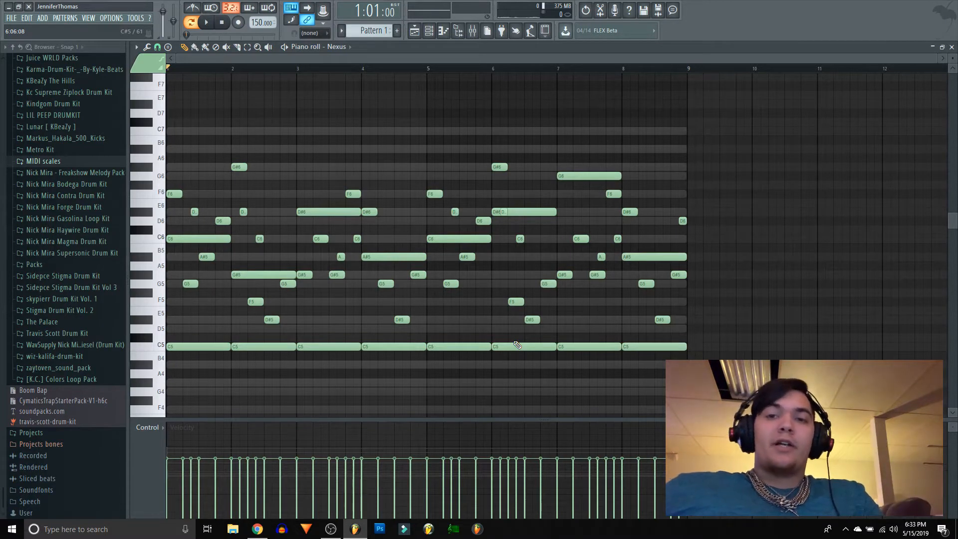
pyautogui.hotkey('alt', 'r')
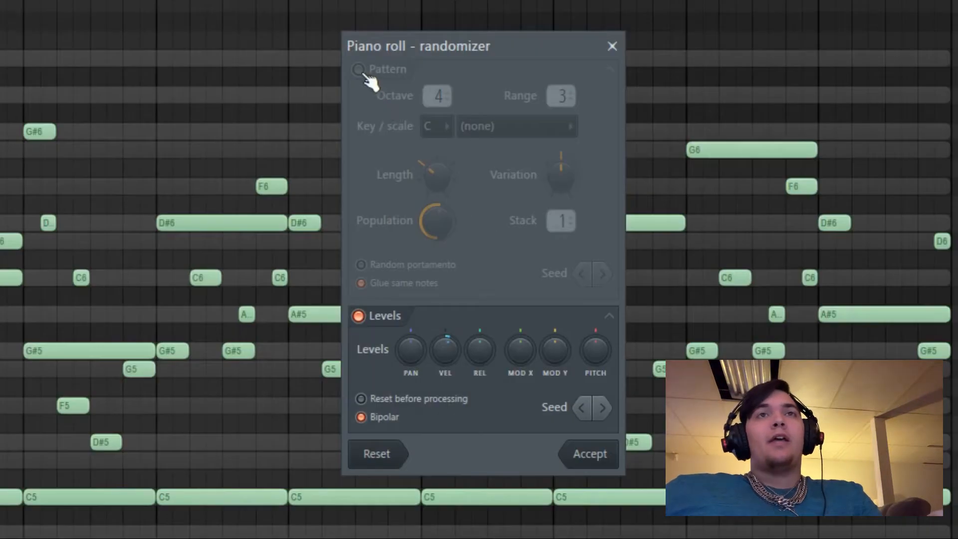
pyautogui.click(360, 69)
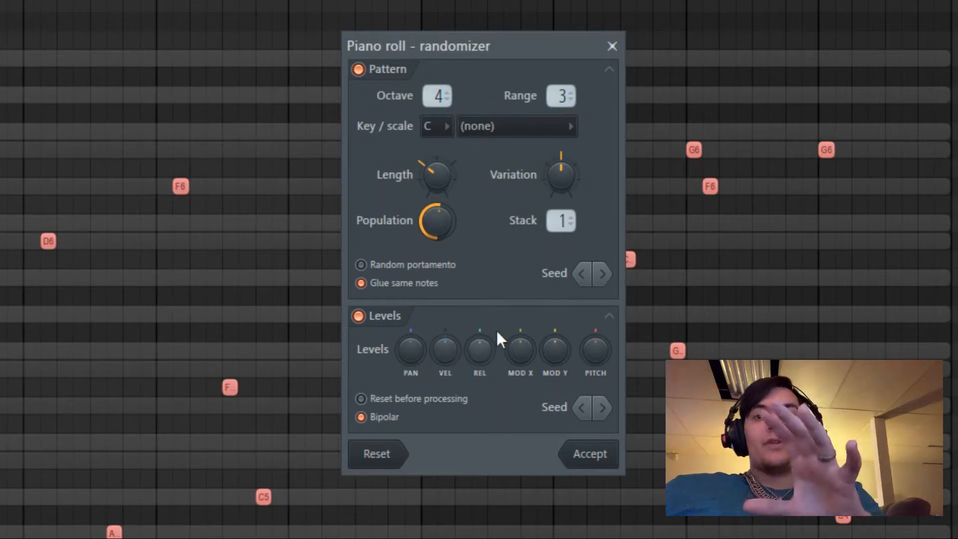
pyautogui.click(359, 70)
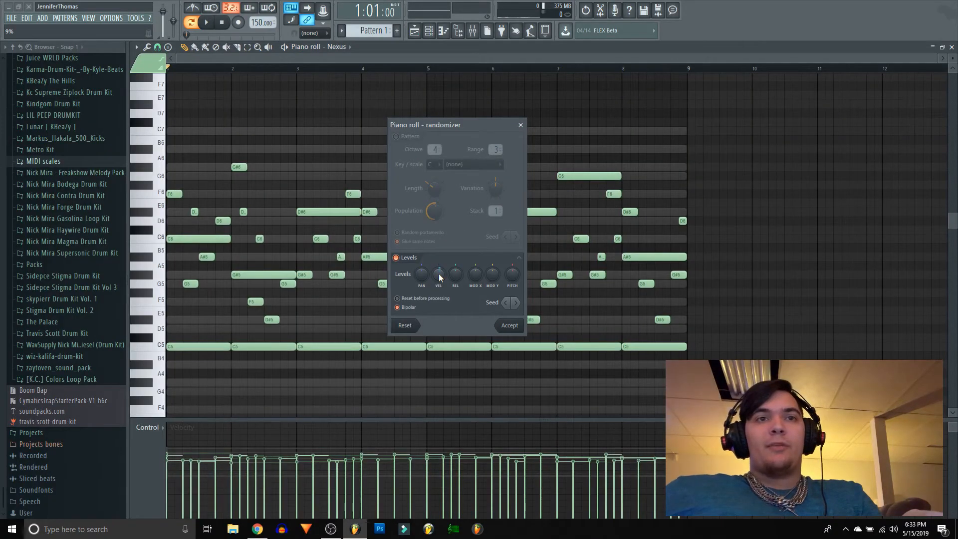
pyautogui.click(516, 324)
pyautogui.press('space')
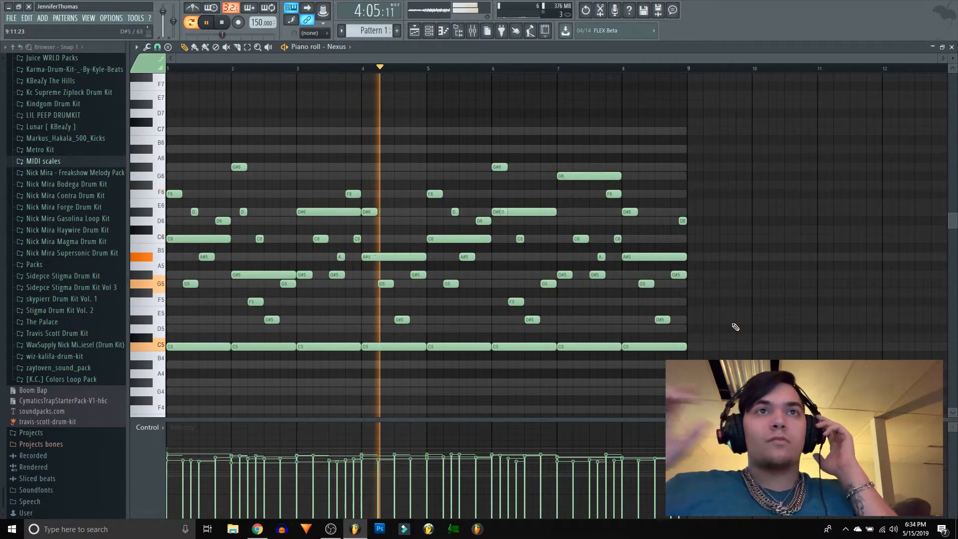
# - Close the piano roll, stop playback and delete the Sampler channel holding the scale
pyautogui.click(951, 47)
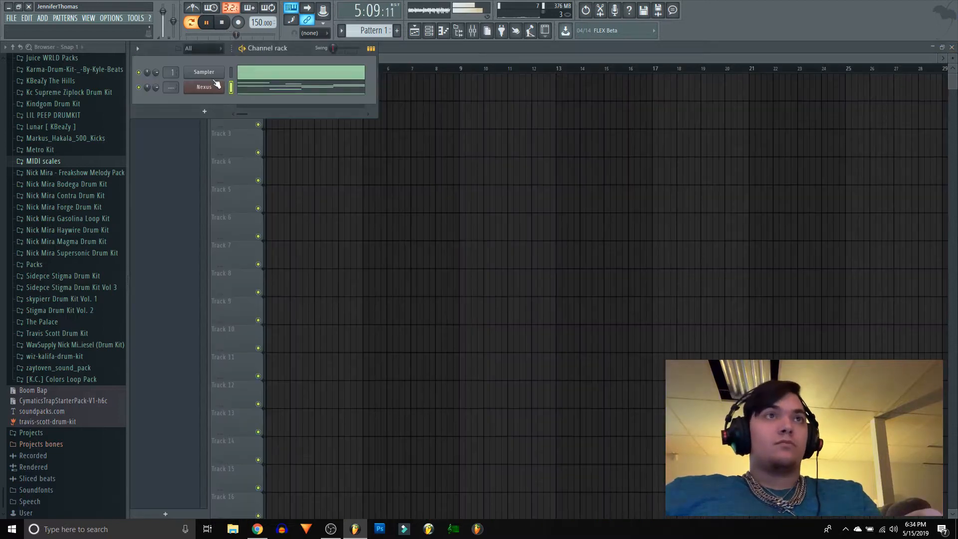
pyautogui.press('space')
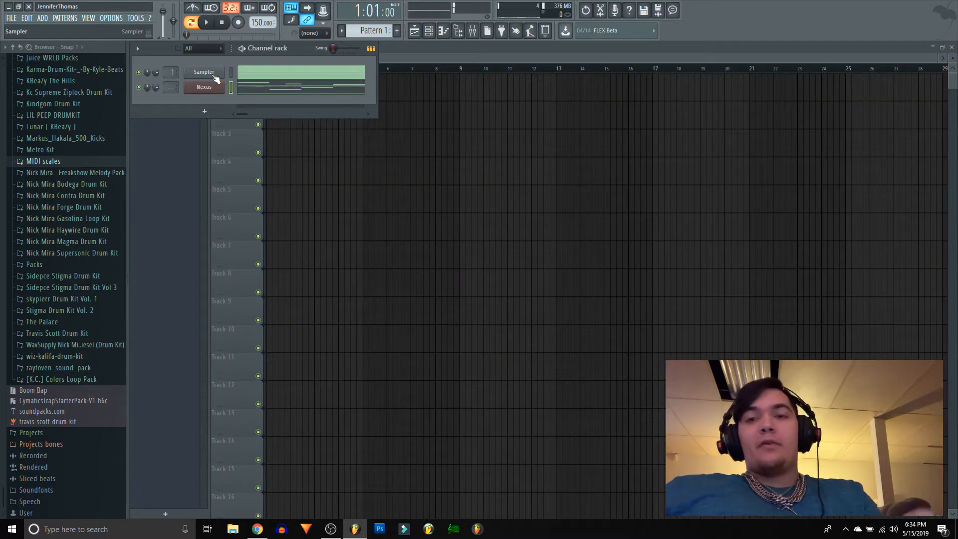
pyautogui.rightClick(212, 75)
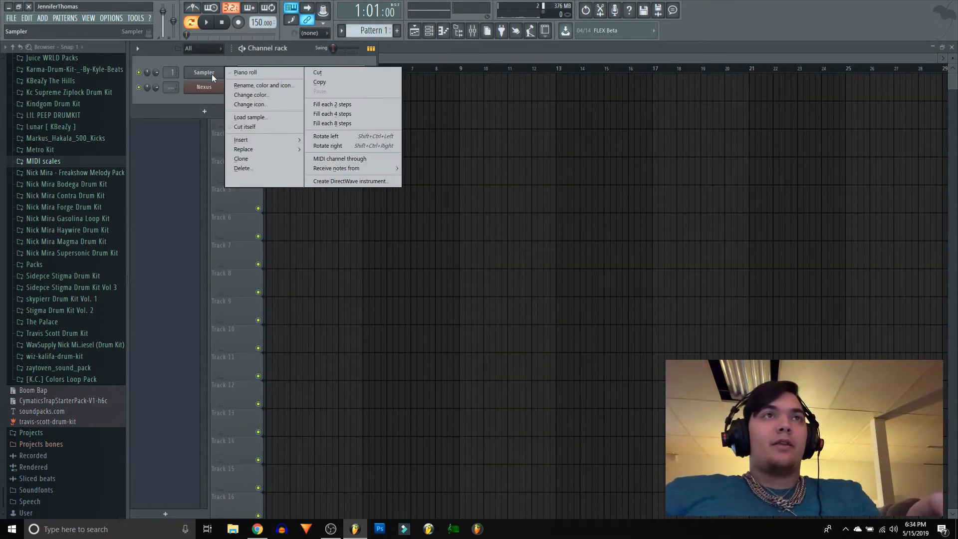
pyautogui.press('d')
pyautogui.press('Return')
# - Rename the Nexus channel as Melody and colour it magenta
pyautogui.rightClick(189, 76)
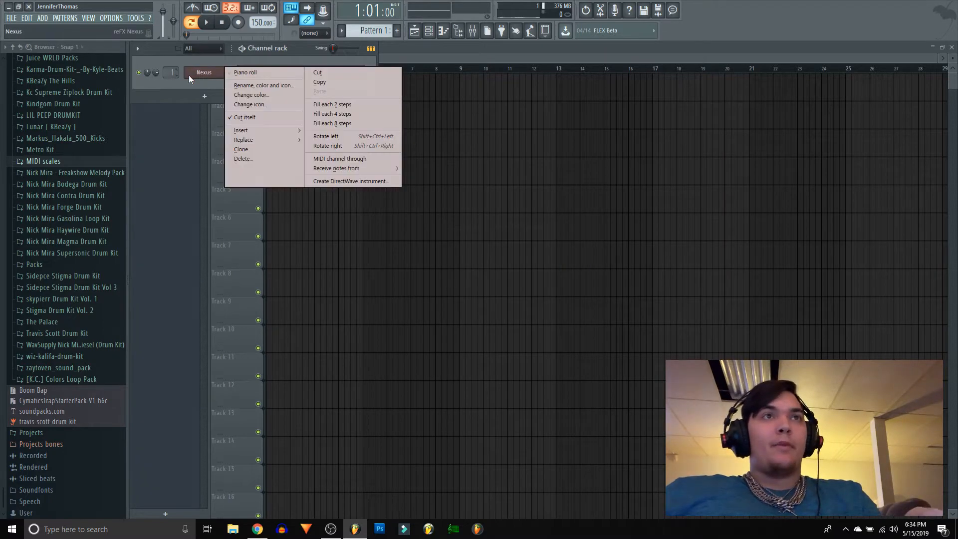
pyautogui.press('F2')
pyautogui.write('Melody')
pyautogui.click(190, 76)
pyautogui.click(197, 65)
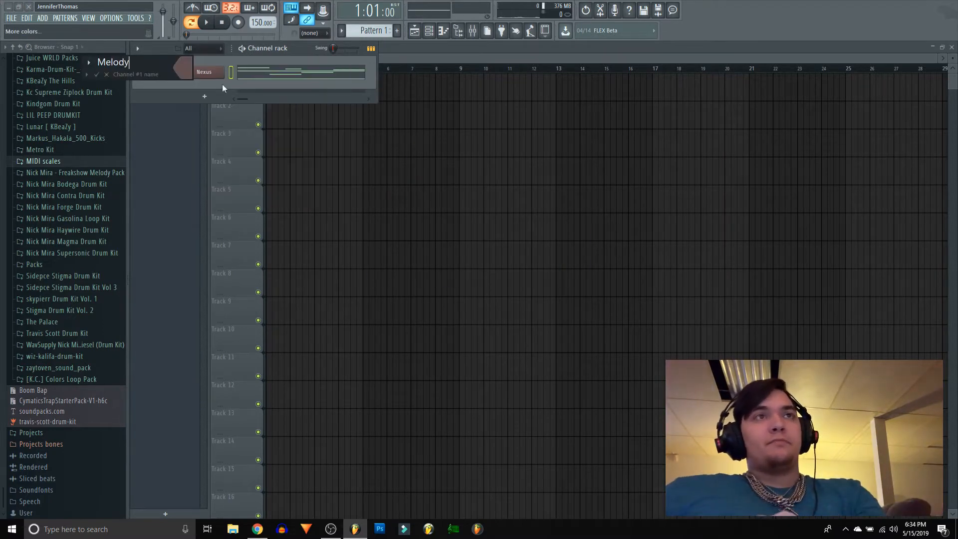
pyautogui.click(458, 192)
pyautogui.press('Return')
pyautogui.press('Return')
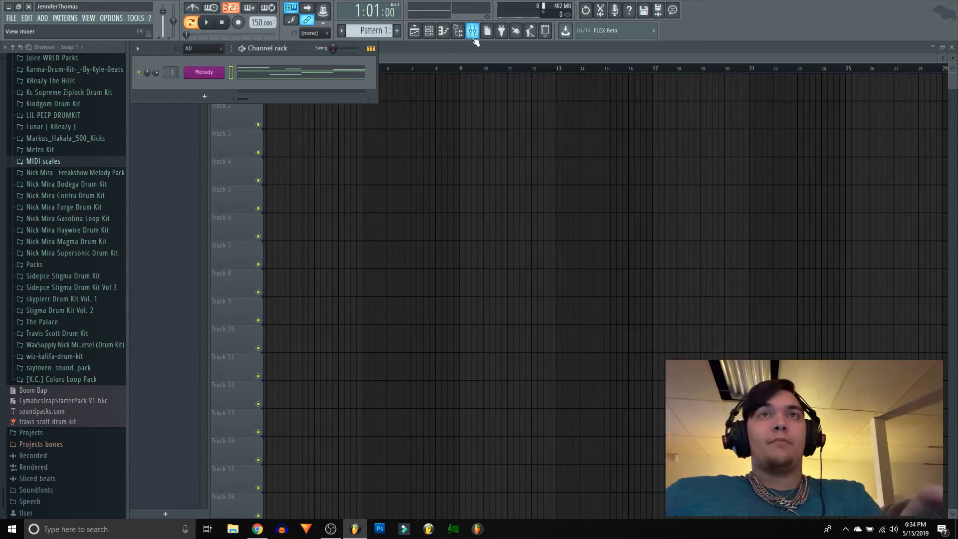
# - Name mixer insert 1 Melody and give it a purple colour
pyautogui.click(472, 31)
pyautogui.rightClick(192, 108)
pyautogui.write('rMelod')
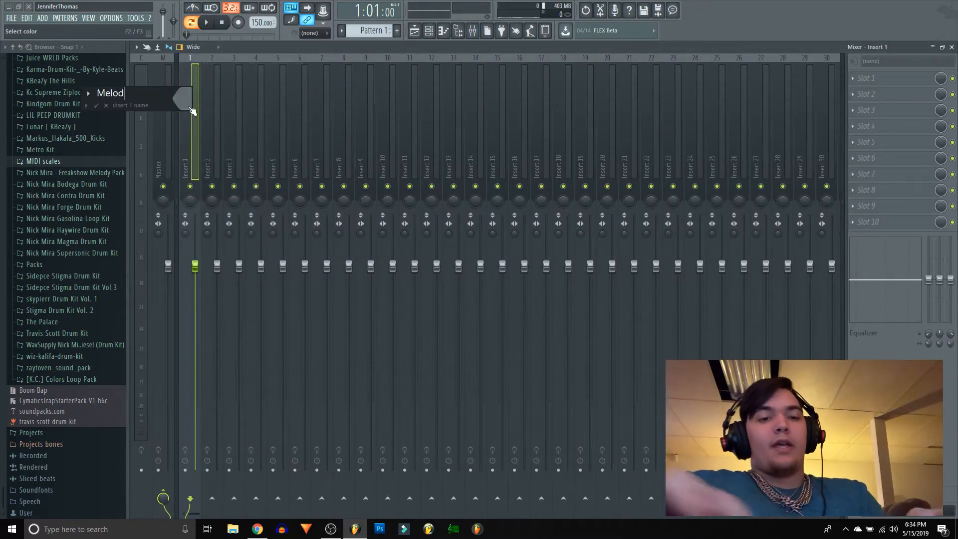
pyautogui.write('y')
pyautogui.click(190, 106)
pyautogui.click(197, 133)
pyautogui.press('Return')
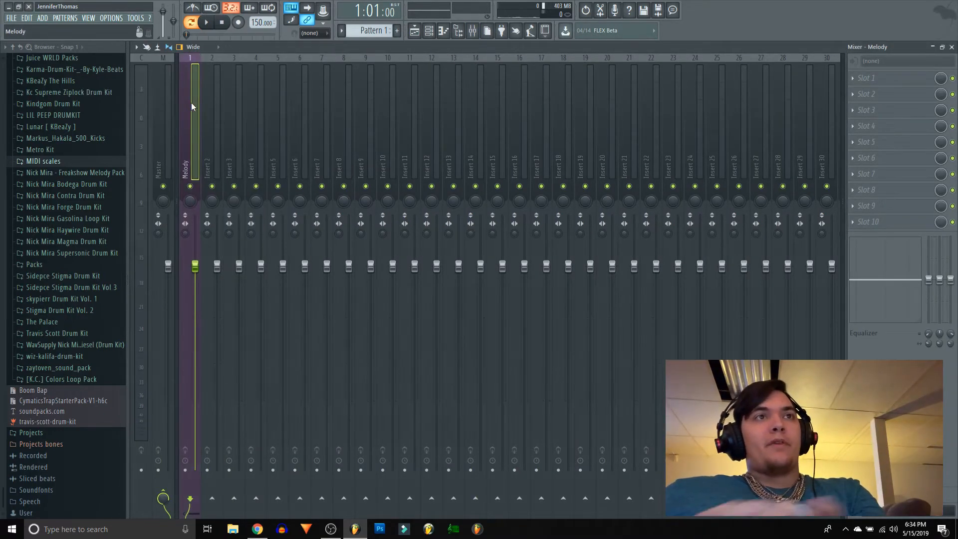
# - Change the Melody mixer track's colour to magenta
pyautogui.rightClick(190, 103)
pyautogui.click(215, 68)
pyautogui.click(187, 99)
pyautogui.click(197, 147)
pyautogui.press('Return')
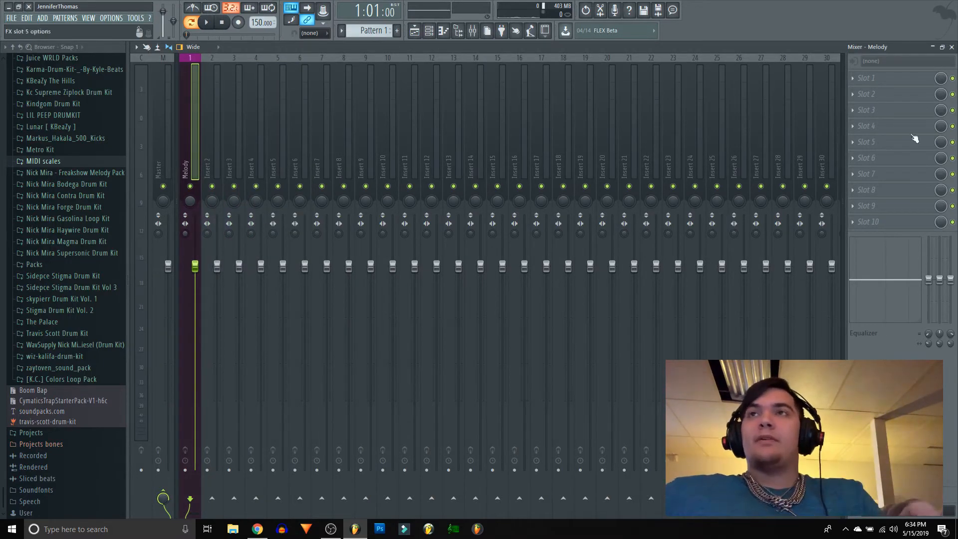
# - Leave the mixer, view the Melody channel's Nexus instrument and close it, and open the channel's options
pyautogui.click(951, 47)
pyautogui.click(204, 72)
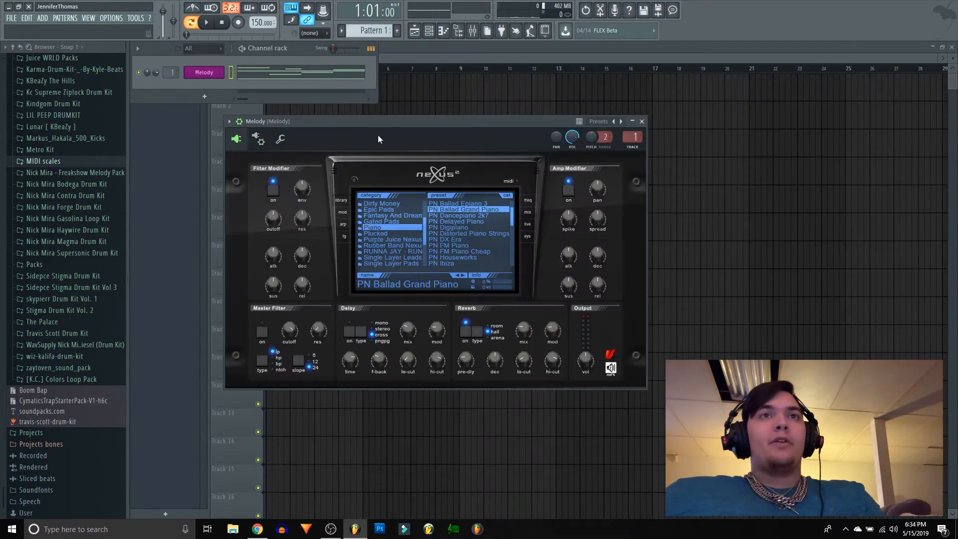
pyautogui.moveTo(374, 121); pyautogui.dragTo(386, 114)
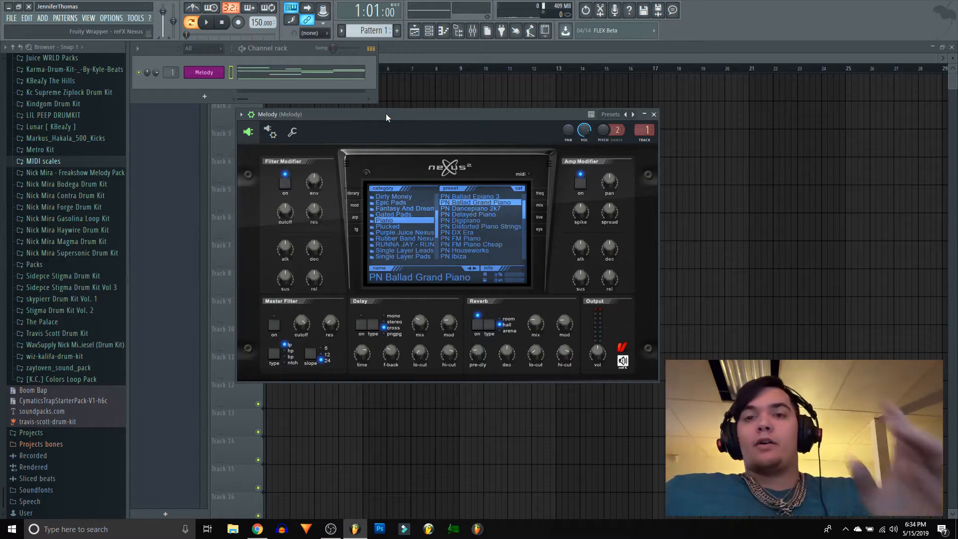
pyautogui.click(654, 114)
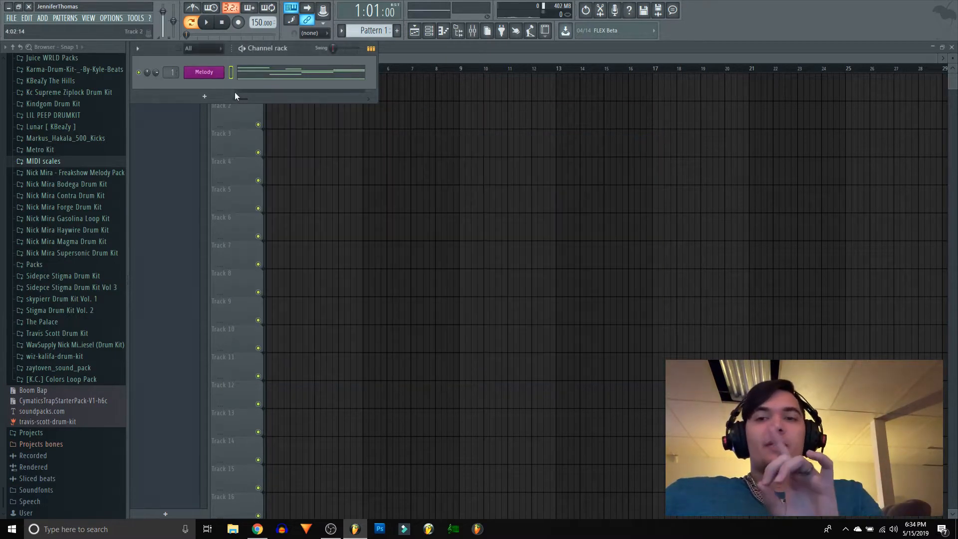
pyautogui.rightClick(222, 76)
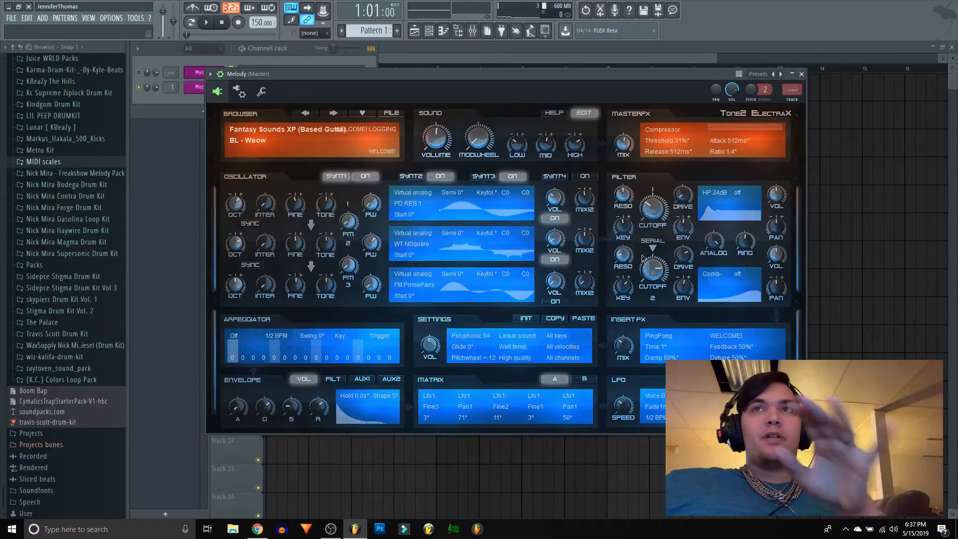
# - Close the ElectraX instrument window and play the beginning of the Melody audio clip in the playlist
pyautogui.click(801, 73)
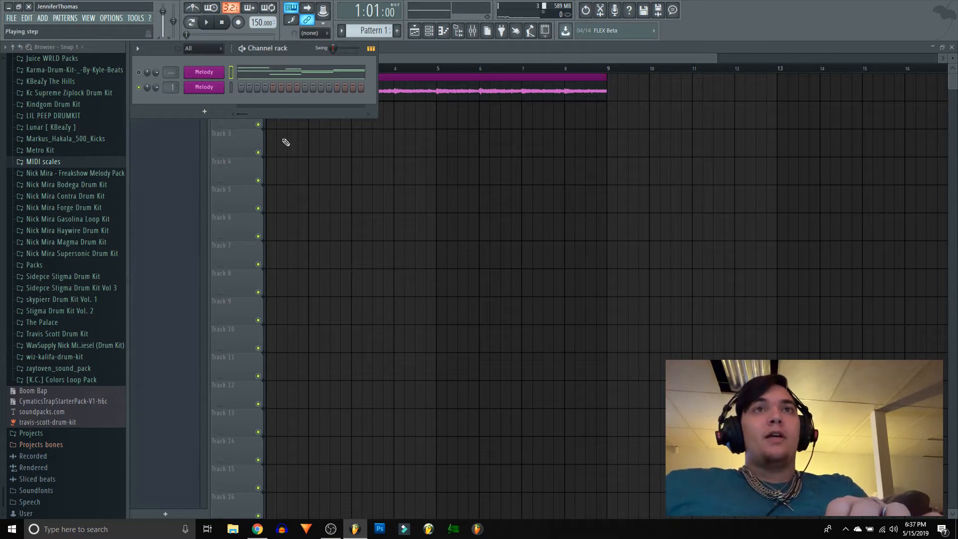
pyautogui.rightClick(618, 258)
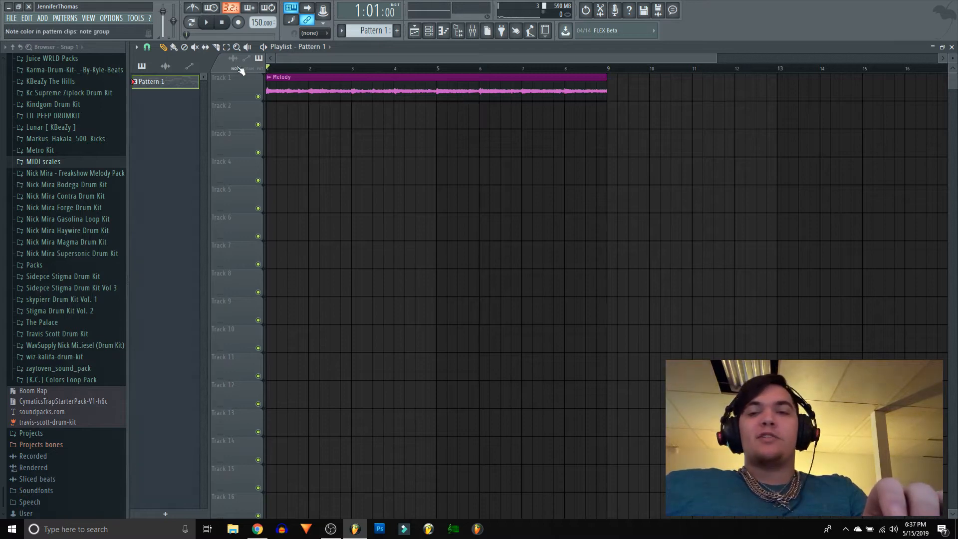
pyautogui.press('space')
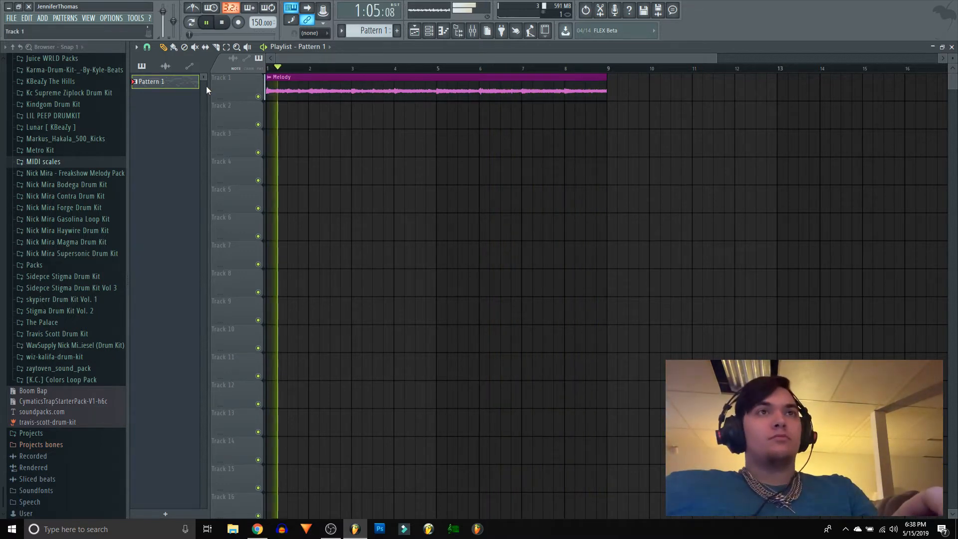
pyautogui.press('space')
# - Examine the start and end of the Melody audio clip against the bar lines in the playlist
pyautogui.scroll(5, 272, 78)
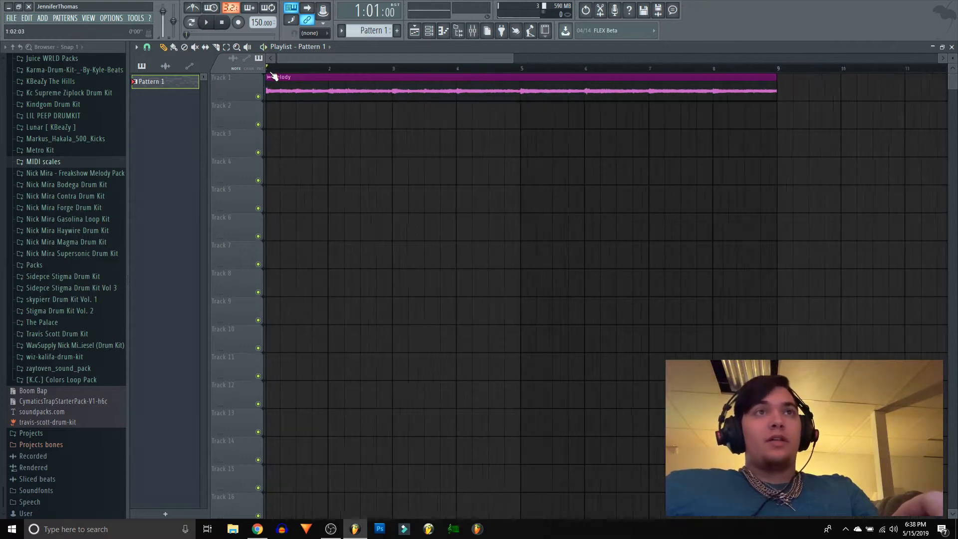
pyautogui.scroll(3, 274, 71)
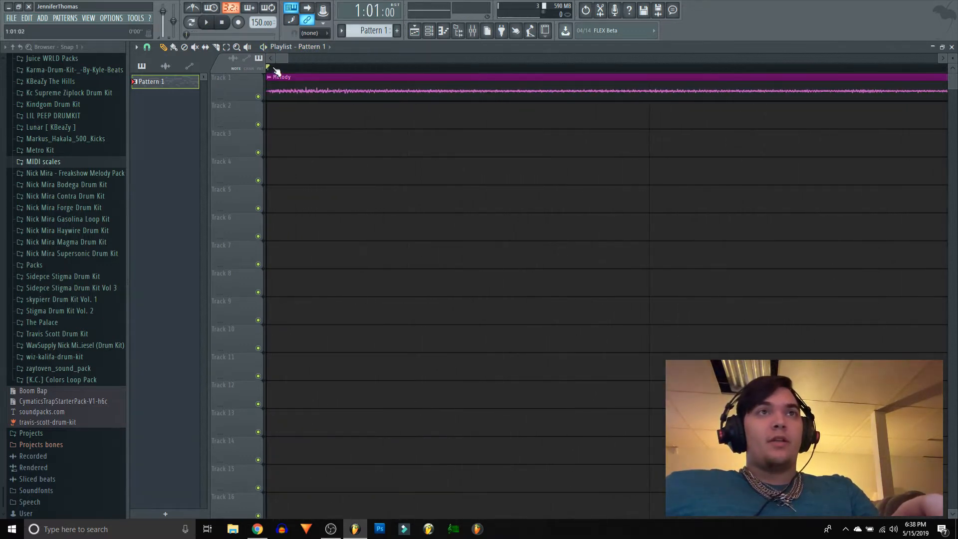
pyautogui.scroll(-3, 273, 71)
pyautogui.scroll(-2, 680, 70)
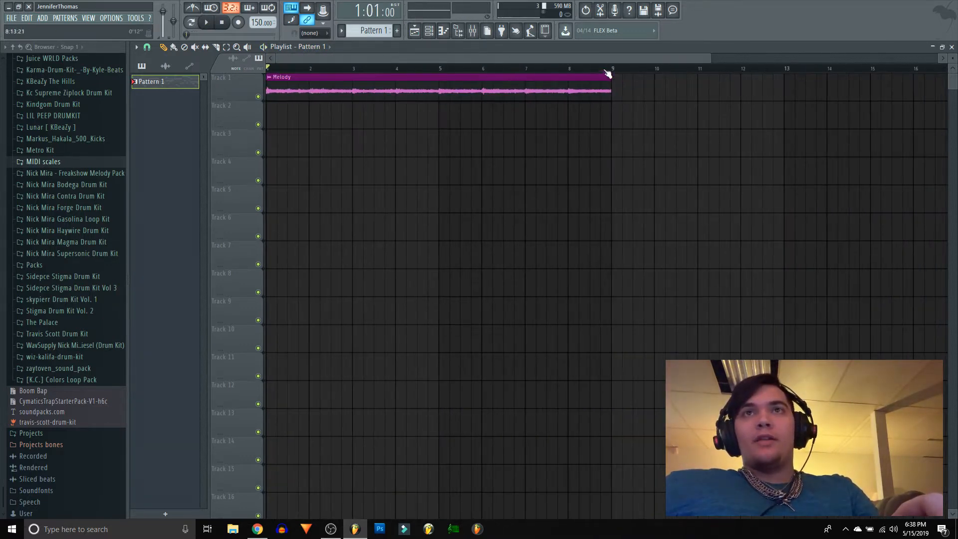
pyautogui.scroll(8, 612, 70)
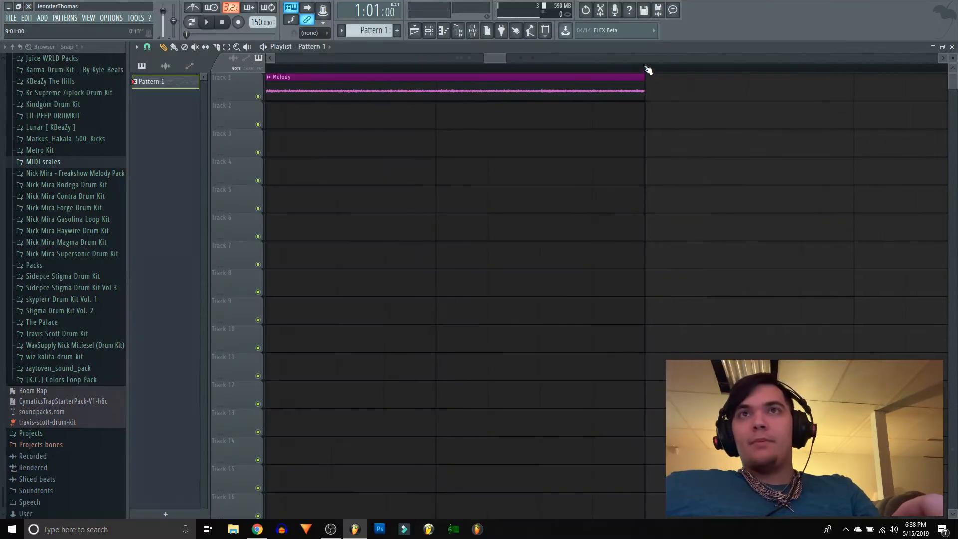
pyautogui.scroll(-6, 646, 71)
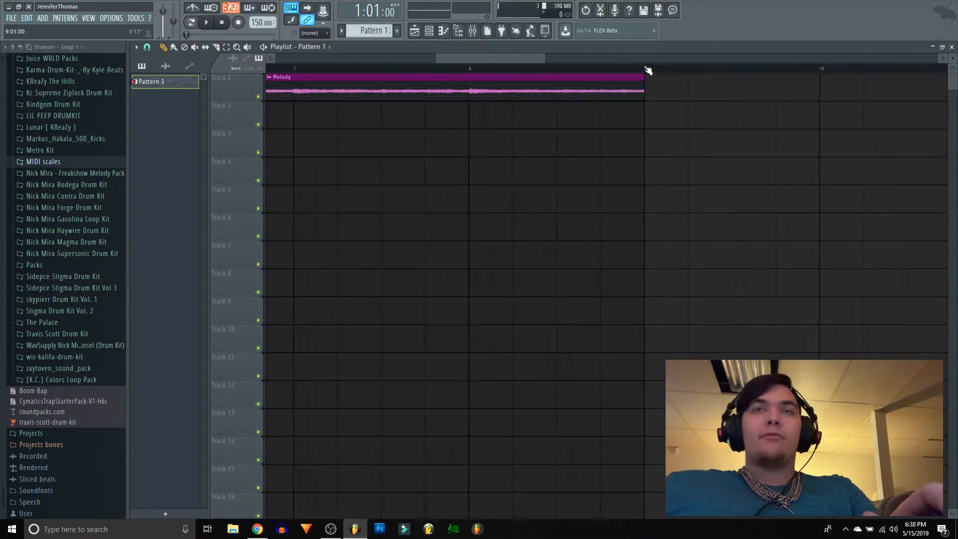
# - Return to the channel rack and add a new ElectraX instrument channel
pyautogui.doubleClick(183, 83)
pyautogui.click(951, 46)
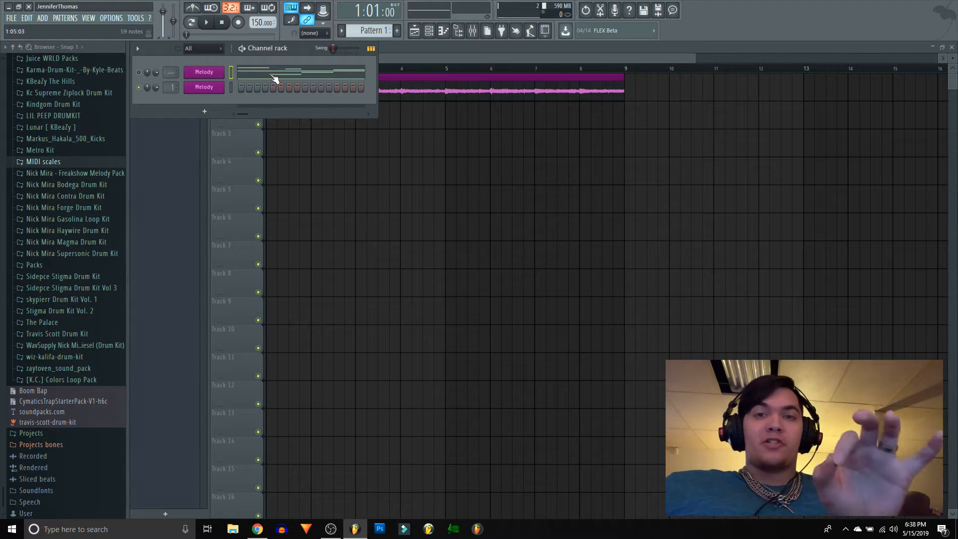
pyautogui.click(212, 107)
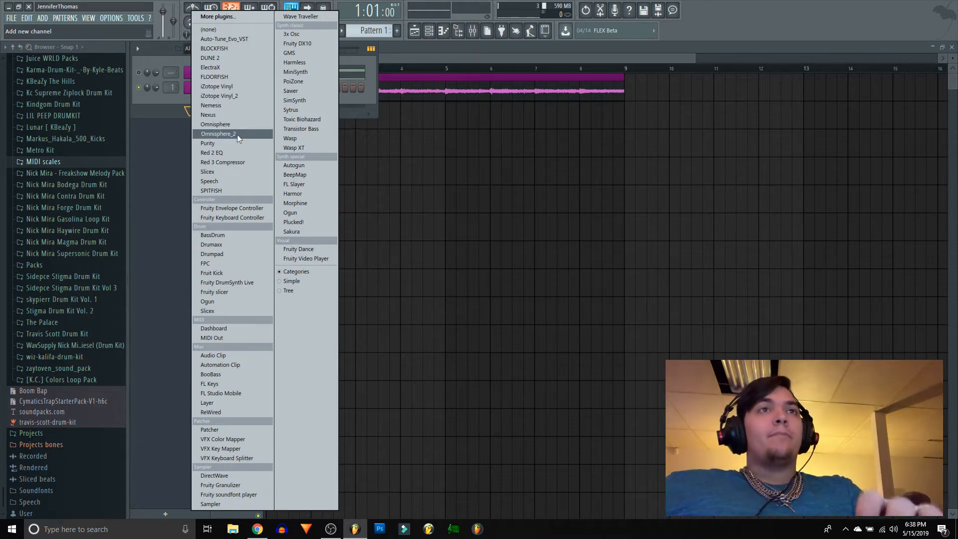
pyautogui.click(238, 67)
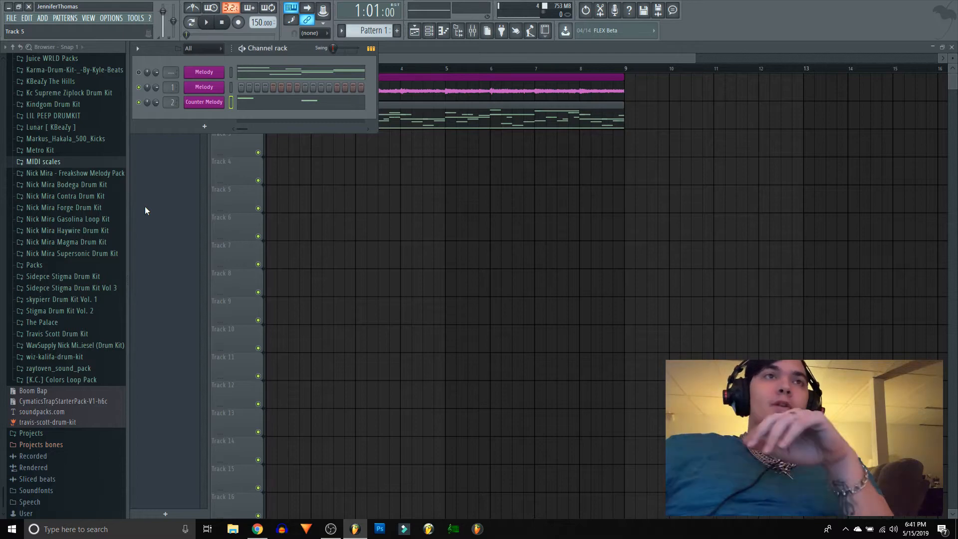
# - Open the Counter Melody channel's ElectraX instrument and move its window higher to view the whole preset
pyautogui.click(195, 102)
pyautogui.moveTo(296, 112); pyautogui.dragTo(297, 96)
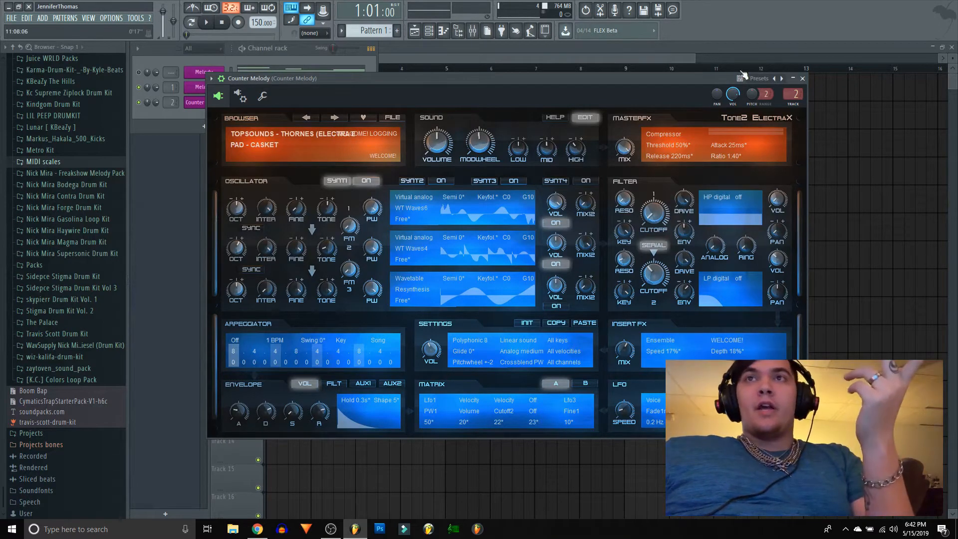
# - Close the ElectraX window and examine the Counter Melody notes across all eight bars in the piano roll
pyautogui.click(802, 78)
pyautogui.rightClick(222, 103)
pyautogui.click(231, 103)
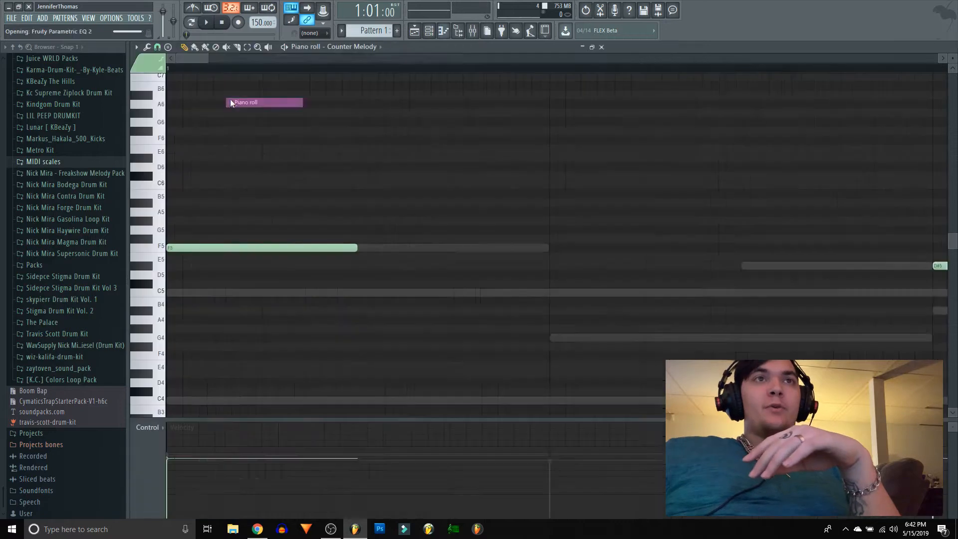
pyautogui.scroll(-2, 218, 227)
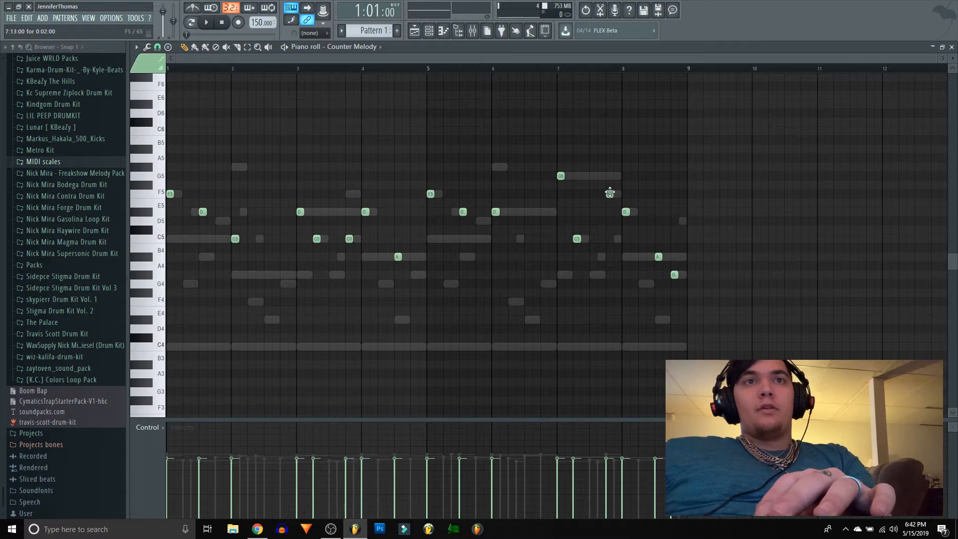
pyautogui.click(673, 274)
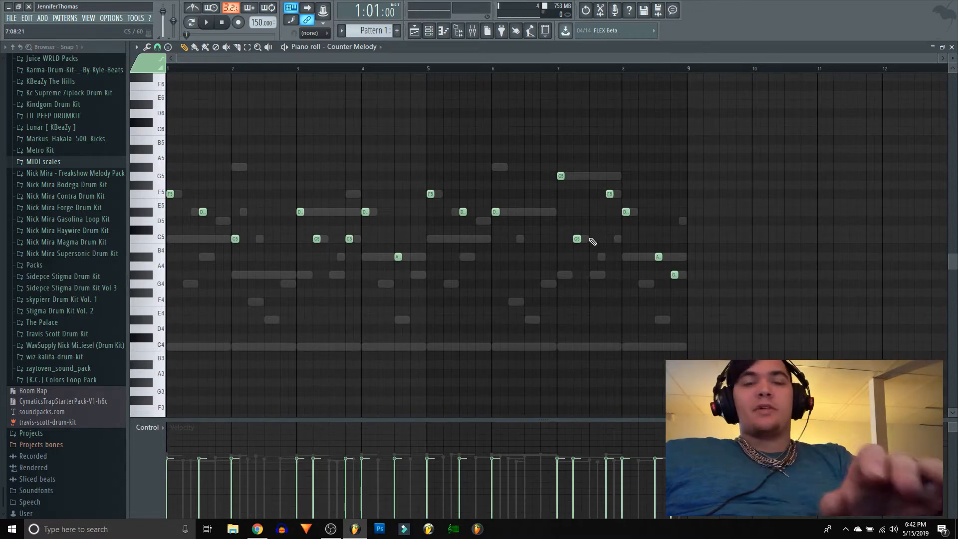
# - Play the counter melody together with the melody, checking the recording in OBS during playback
pyautogui.press('space')
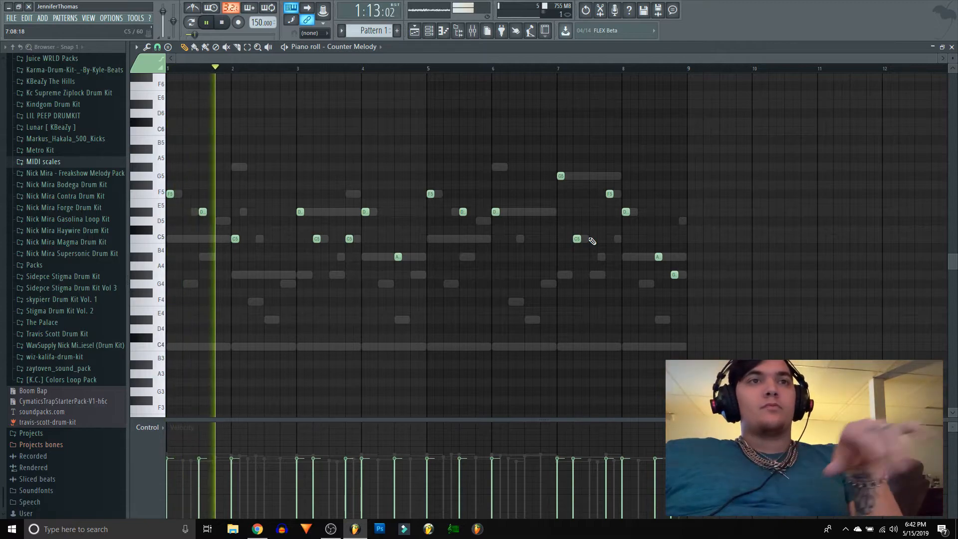
pyautogui.click(331, 528)
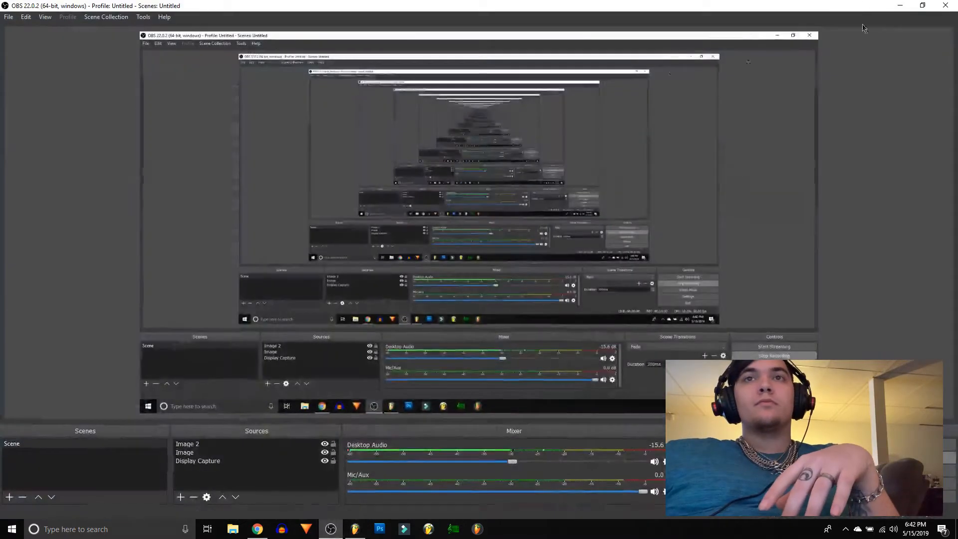
pyautogui.click(899, 5)
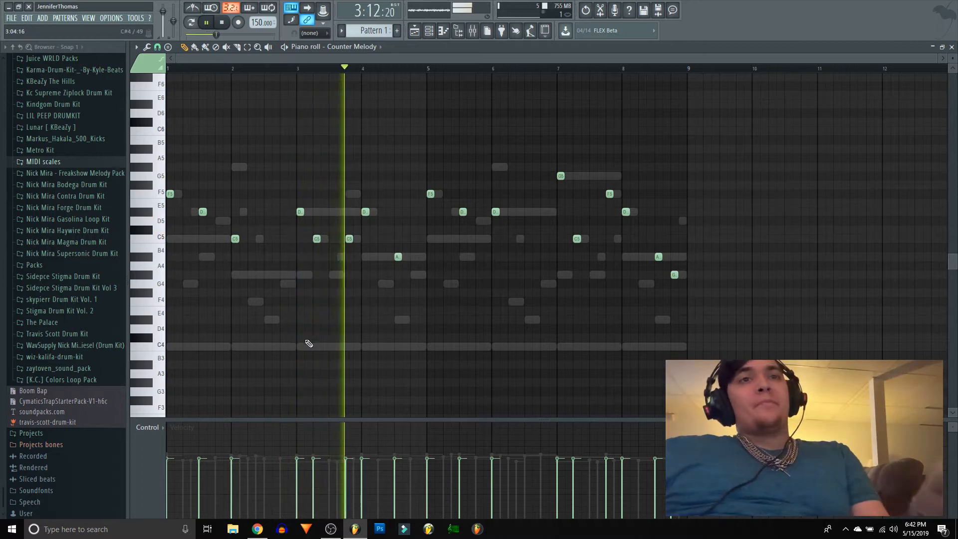
pyautogui.press('space')
# - Leave the piano roll and open the 808 folder of the E Trou Zodiac Drum Kit in the sample browser
pyautogui.press('F7')
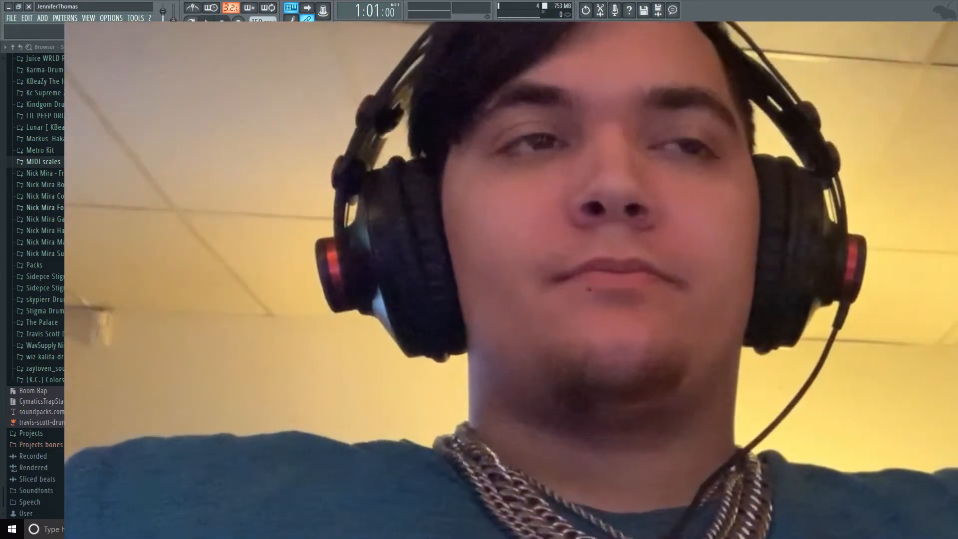
pyautogui.scroll(3, 107, 207)
pyautogui.scroll(6, 89, 201)
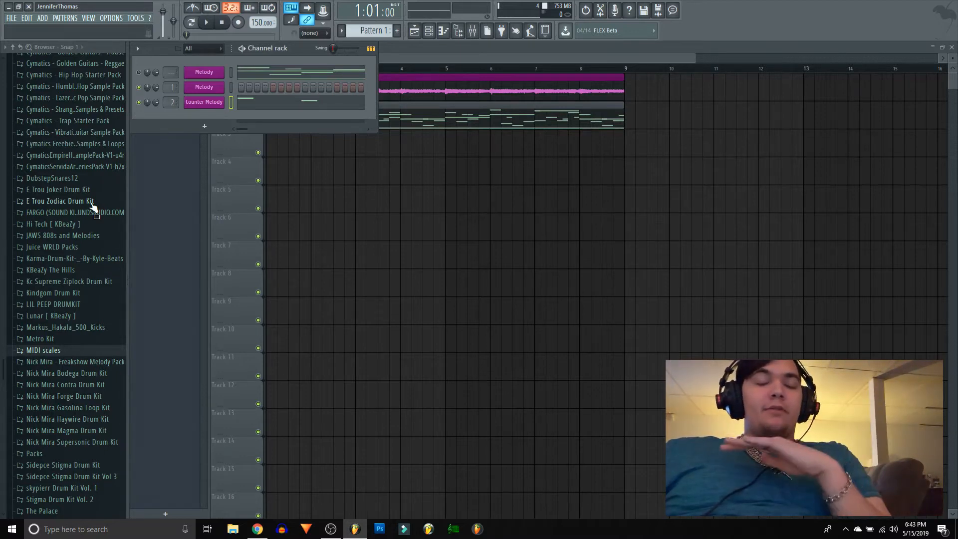
pyautogui.scroll(9, 93, 203)
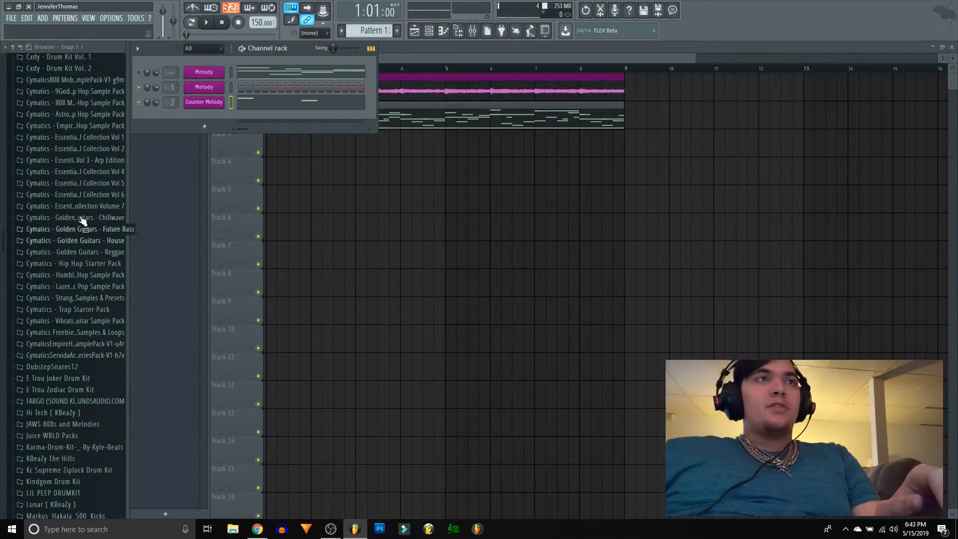
pyautogui.scroll(-9, 61, 195)
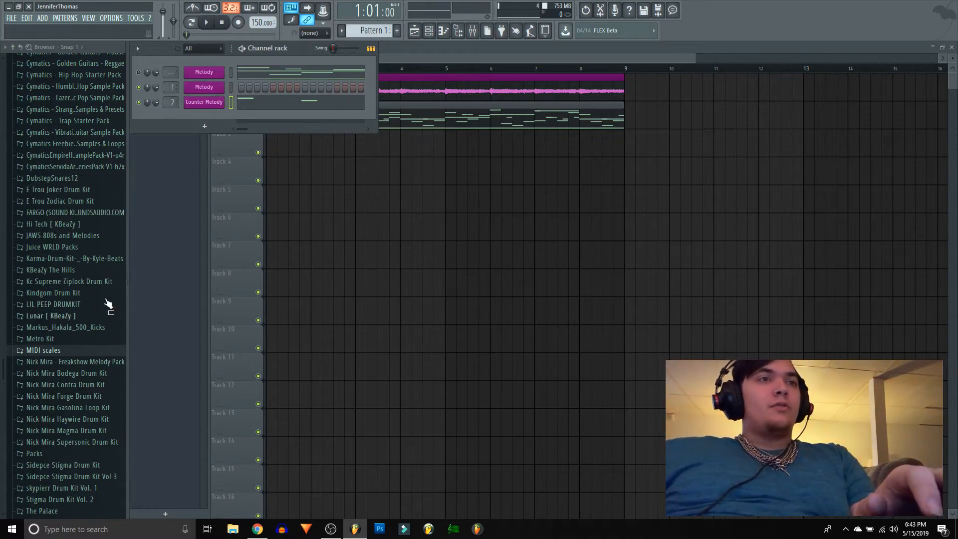
pyautogui.scroll(-5, 100, 303)
pyautogui.scroll(10, 81, 302)
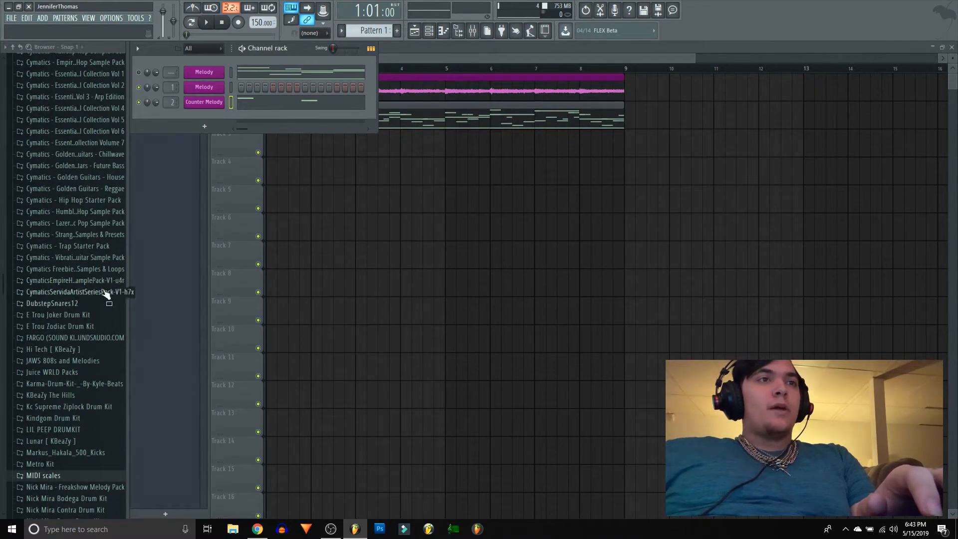
pyautogui.click(58, 326)
pyautogui.click(37, 337)
pyautogui.scroll(-2, 80, 356)
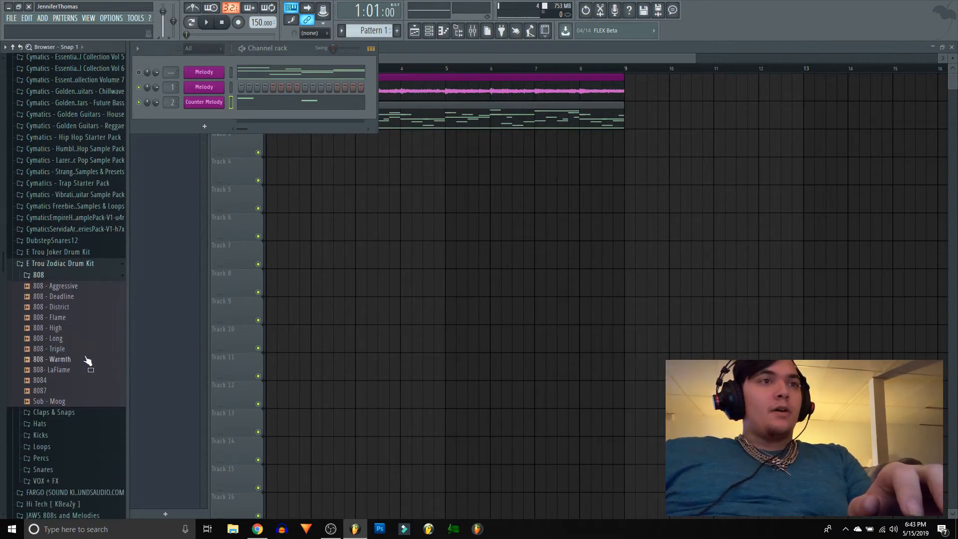
# - Audition the 808 - District and 808 - Flame samples and play the pattern for comparison
pyautogui.click(69, 307)
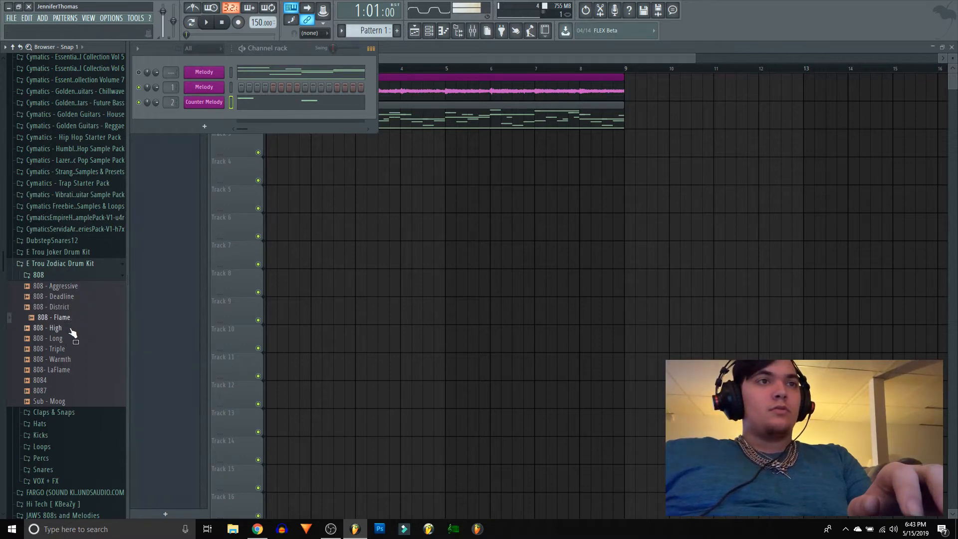
pyautogui.click(64, 318)
pyautogui.press('space')
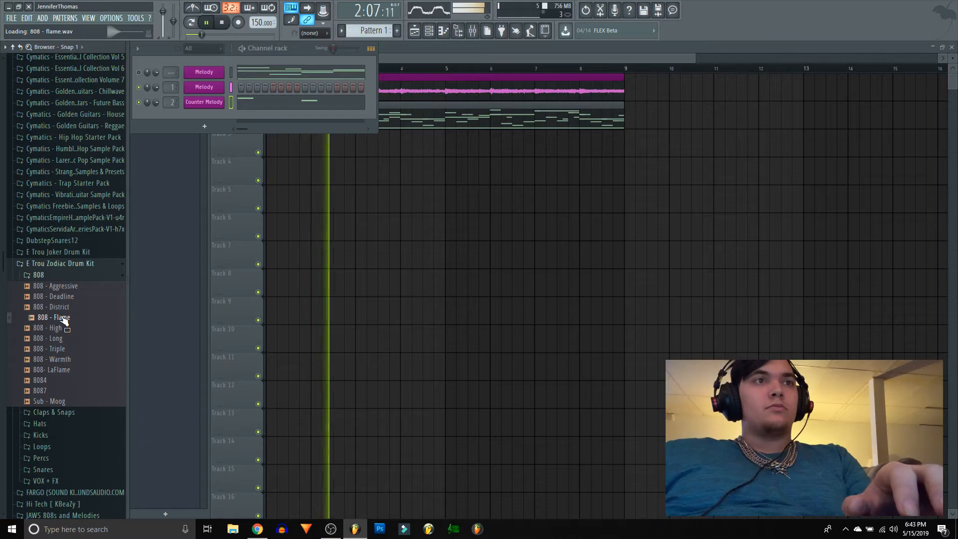
pyautogui.press('space')
# - Add the 808 - Flame sample as a new channel in the rack and make it cut itself
pyautogui.moveTo(63, 319); pyautogui.dragTo(203, 122)
pyautogui.rightClick(200, 120)
pyautogui.click(259, 162)
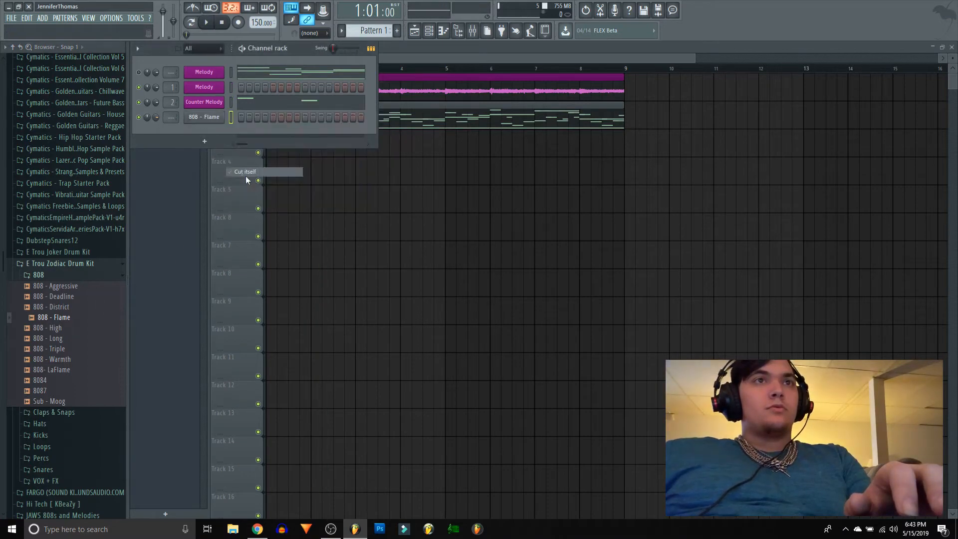
# - Open the 808 - Flame sample in Edison, detect its pitch, and close Edison
pyautogui.rightClick(275, 322)
pyautogui.click(302, 343)
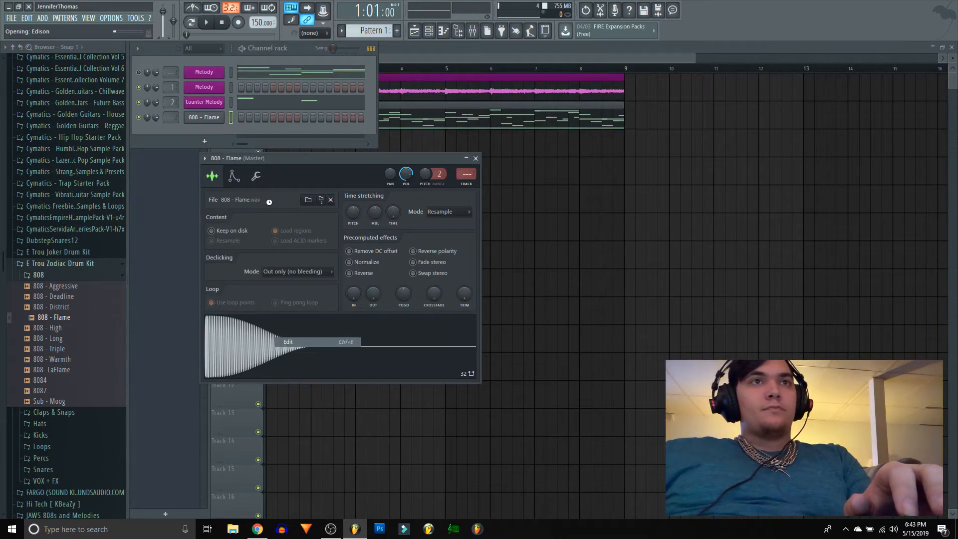
pyautogui.click(233, 161)
pyautogui.click(268, 302)
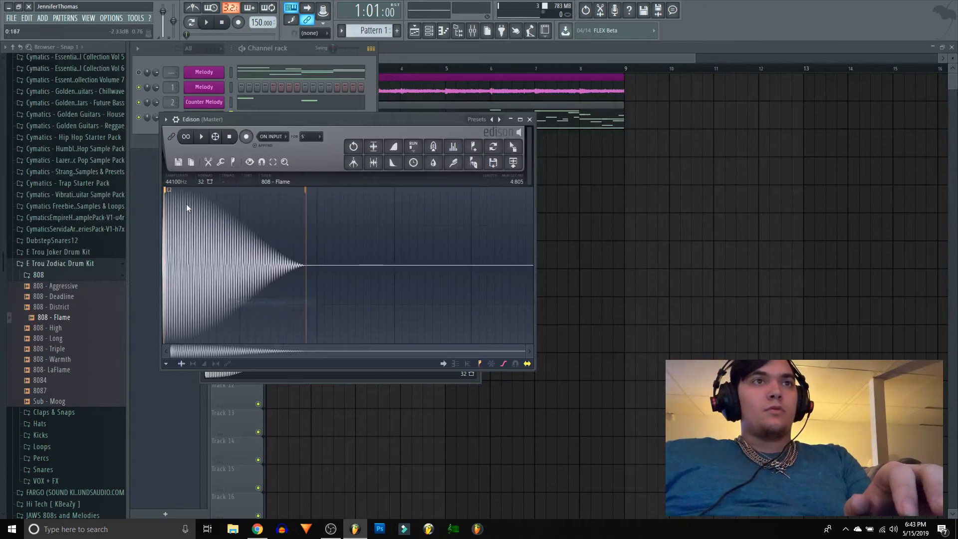
pyautogui.click(520, 120)
pyautogui.click(952, 47)
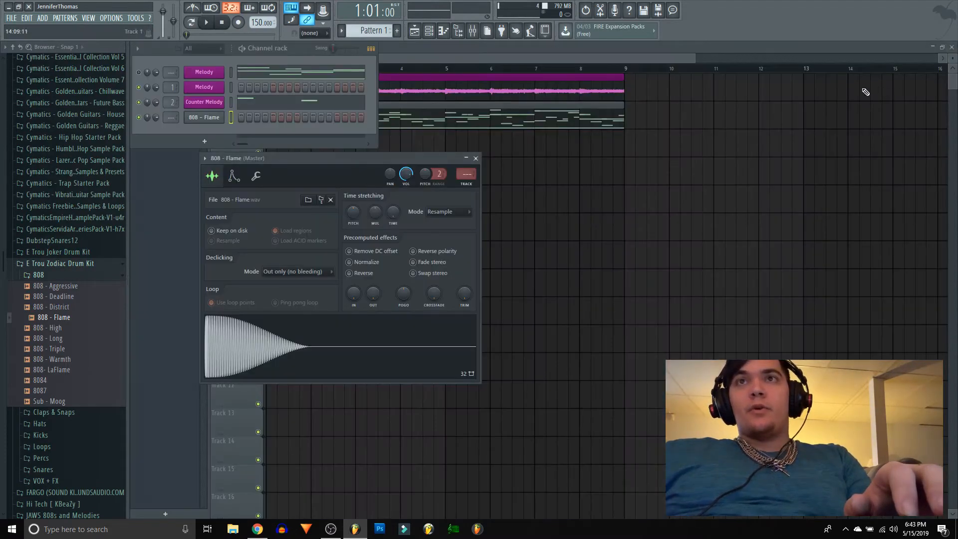
# - Set the 808 - Flame channel's root note to C2 and route the channel to mixer track 3
pyautogui.click(255, 177)
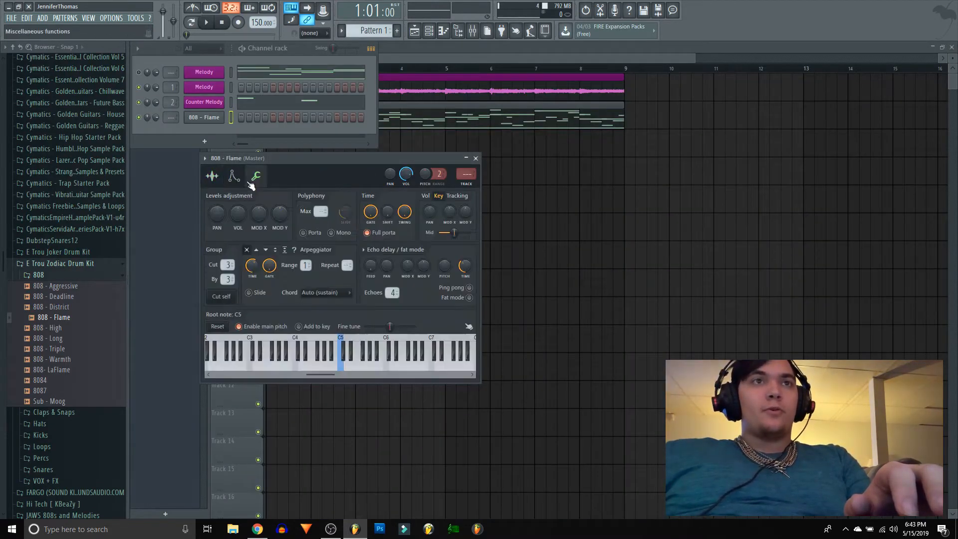
pyautogui.moveTo(321, 374); pyautogui.dragTo(242, 375)
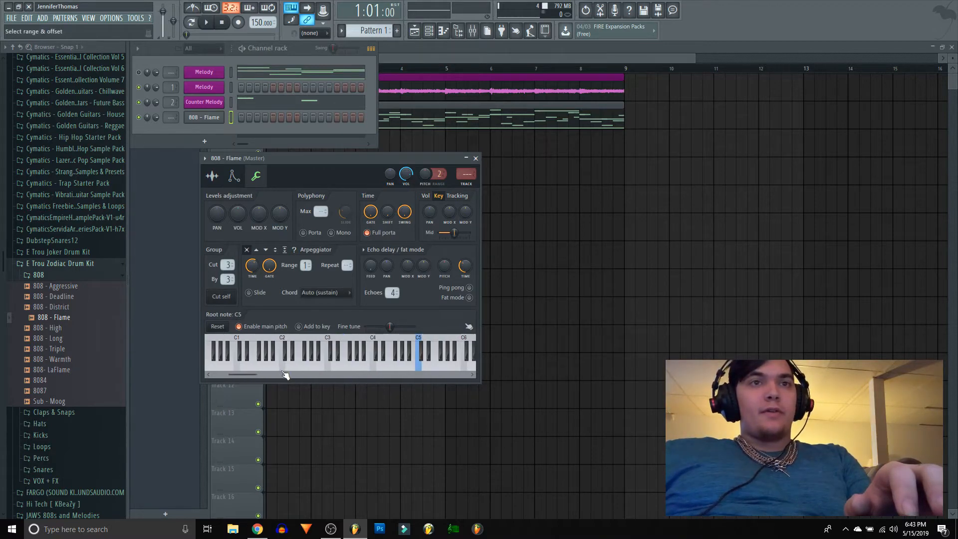
pyautogui.rightClick(282, 368)
pyautogui.click(475, 158)
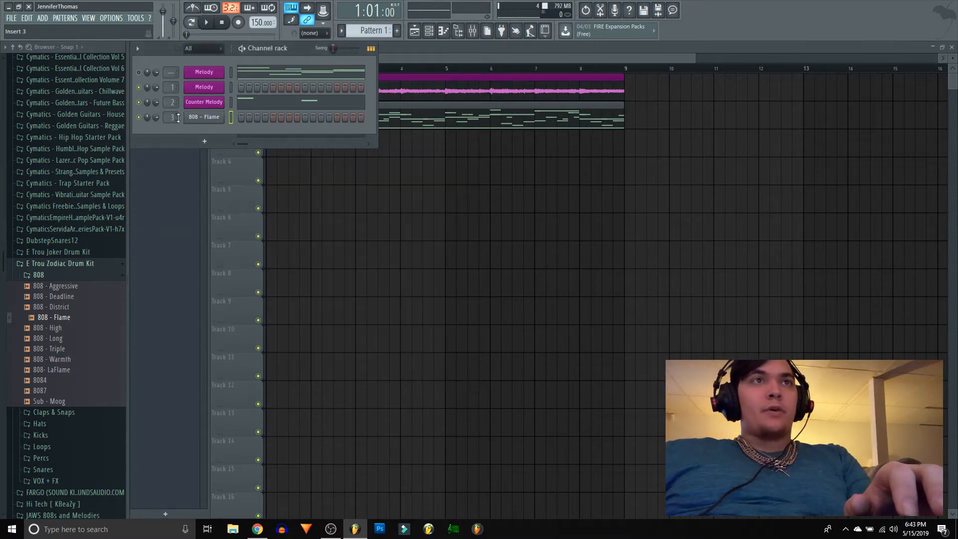
# - Rename the 808 - Flame channel to 808 and colour it black
pyautogui.rightClick(187, 119)
pyautogui.write('r808')
pyautogui.click(187, 120)
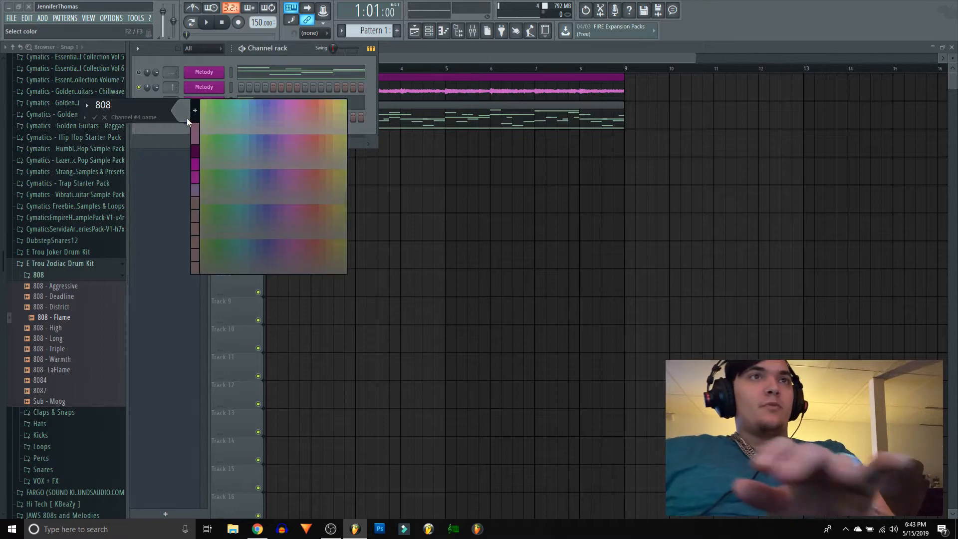
pyautogui.click(201, 115)
pyautogui.click(189, 118)
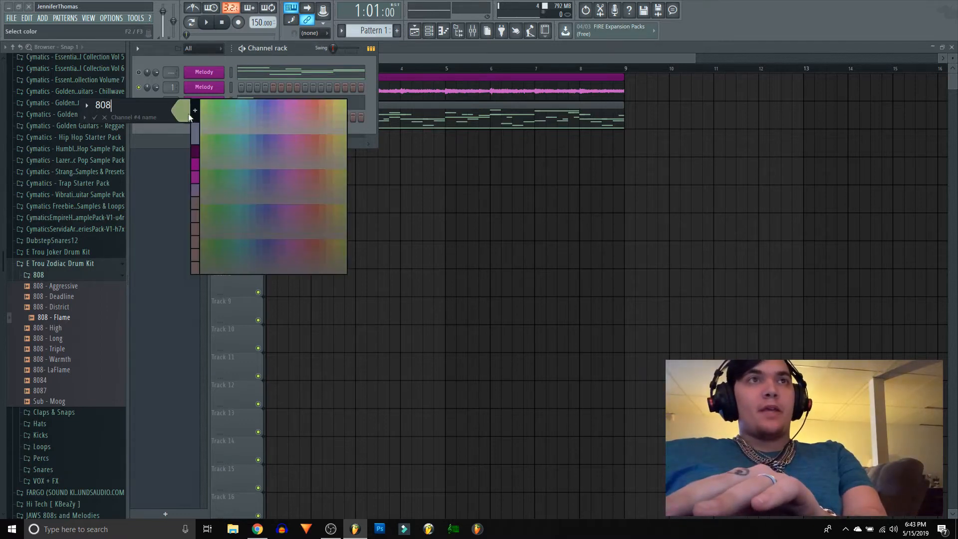
pyautogui.click(193, 114)
pyautogui.click(189, 113)
pyautogui.click(193, 105)
pyautogui.click(376, 210)
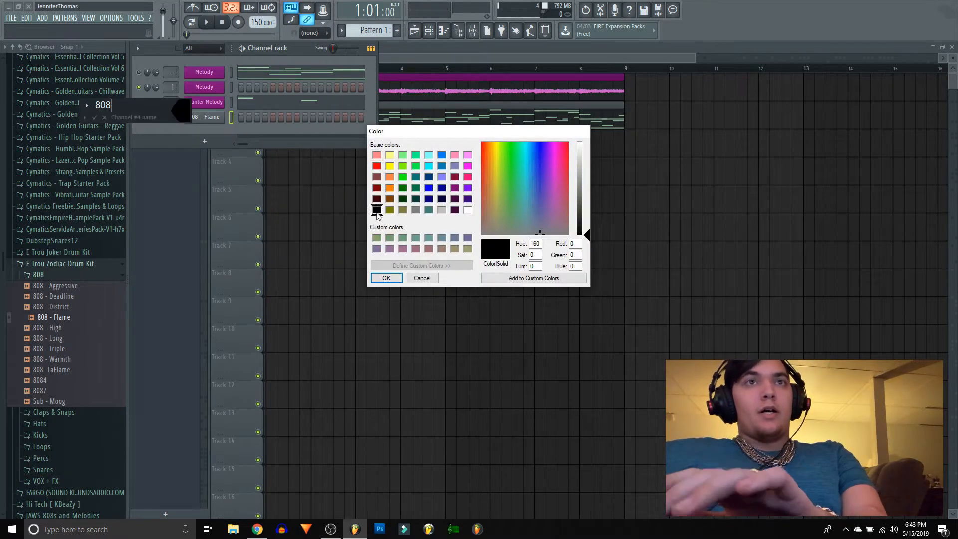
pyautogui.press('Return')
pyautogui.press('Return')
# - Open the 808 channel's piano roll and fill bar 1 with a shorter and a longer C5 note
pyautogui.rightClick(215, 121)
pyautogui.click(224, 124)
pyautogui.rightClick(223, 121)
pyautogui.click(227, 121)
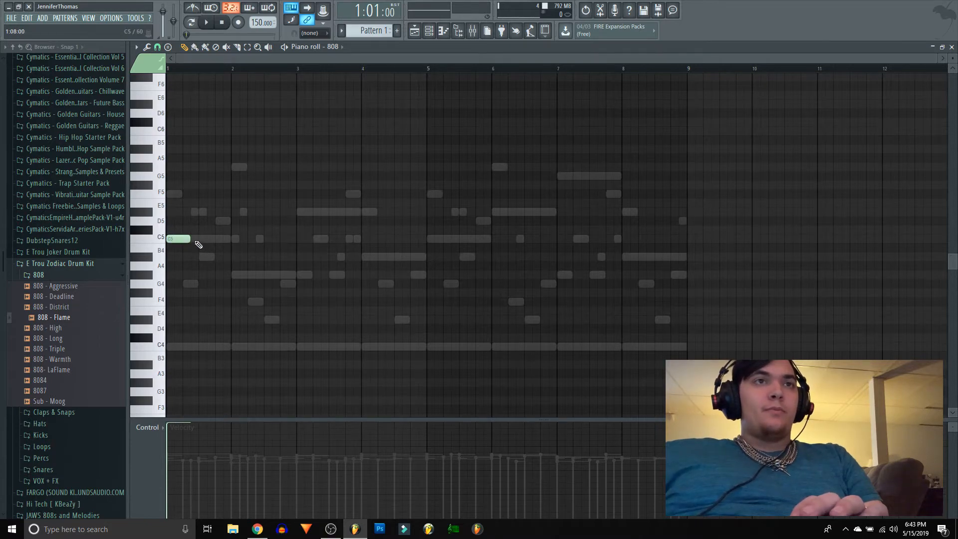
pyautogui.click(197, 239)
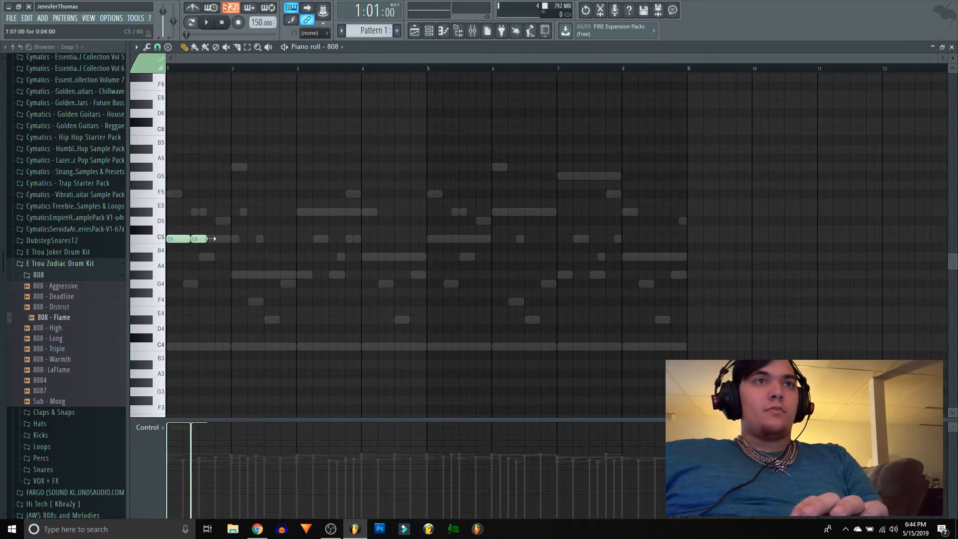
pyautogui.moveTo(226, 240); pyautogui.dragTo(230, 240)
# - Turn on the metronome and play the pattern with the 808 notes in bar 1
pyautogui.press('space')
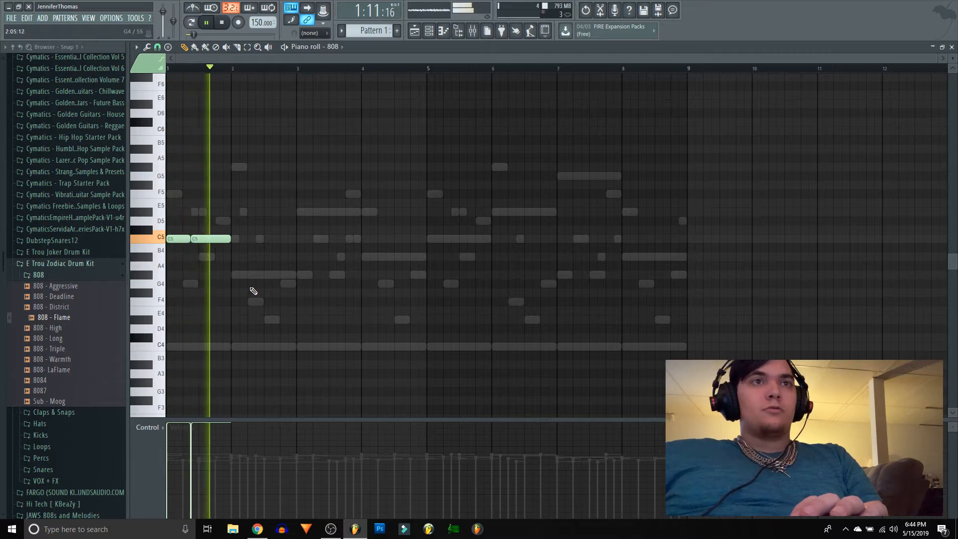
pyautogui.click(229, 22)
pyautogui.press('space')
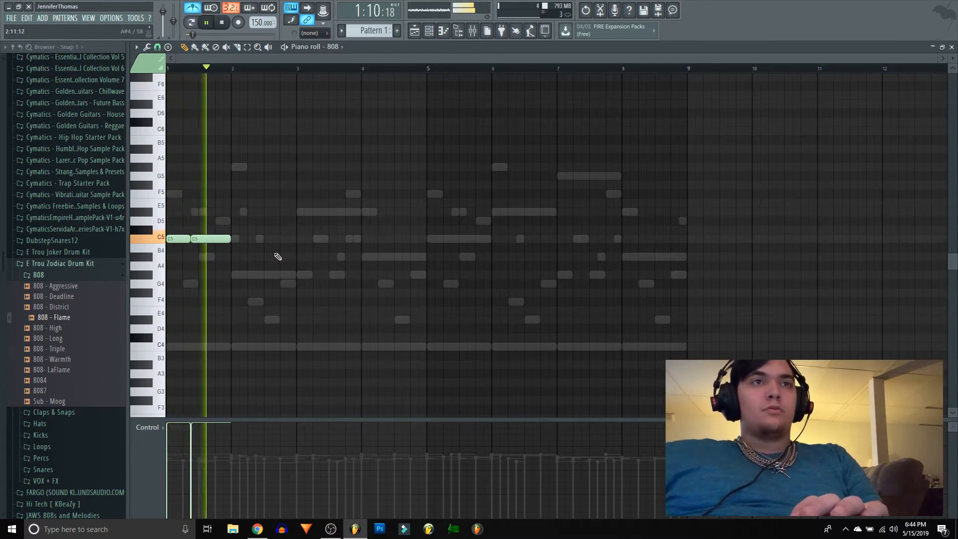
# - Write the bar 2 bass line with a short G#4 on step 3, a longer G#4 on step 5 and a G4 on step 13
pyautogui.click(234, 274)
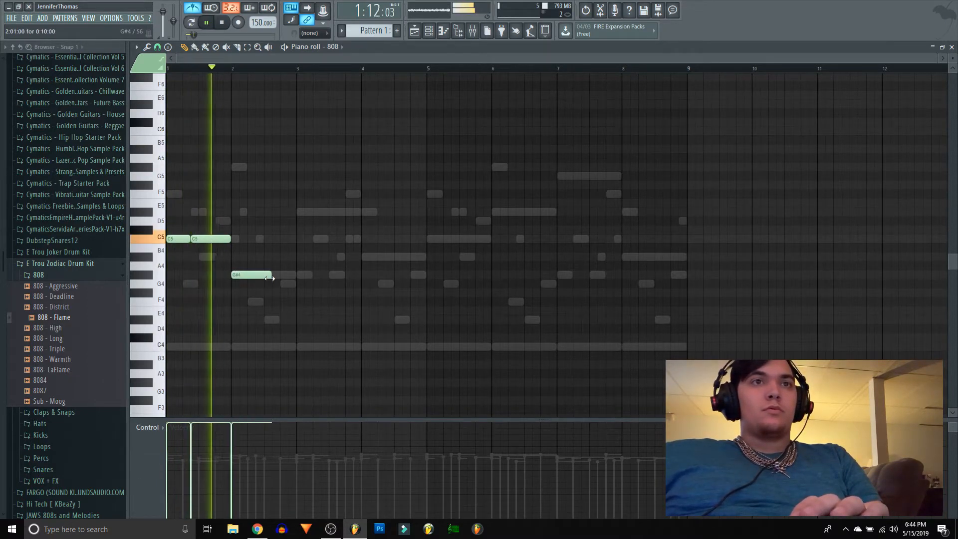
pyautogui.press('space')
pyautogui.press('space')
pyautogui.moveTo(240, 275); pyautogui.dragTo(246, 276)
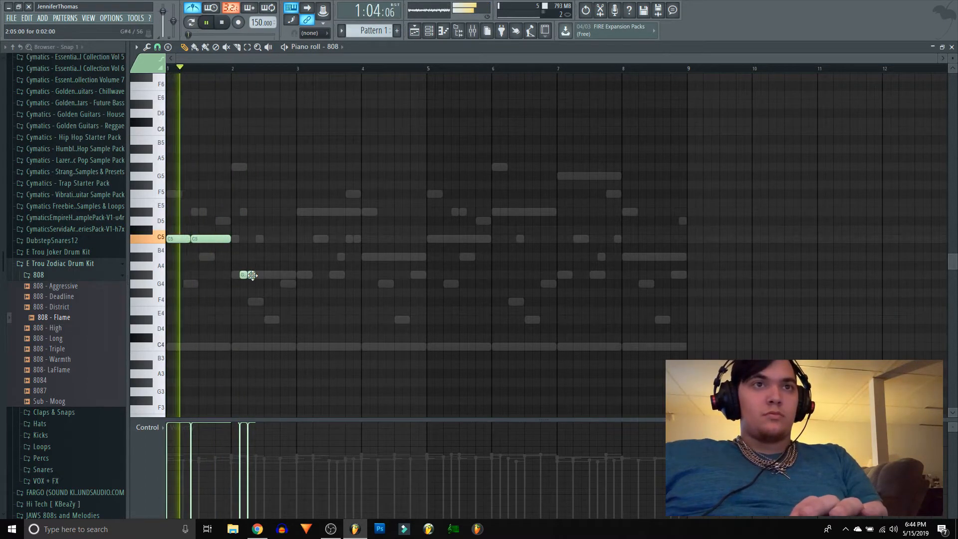
pyautogui.click(250, 274)
pyautogui.moveTo(255, 274); pyautogui.dragTo(279, 273)
pyautogui.click(287, 284)
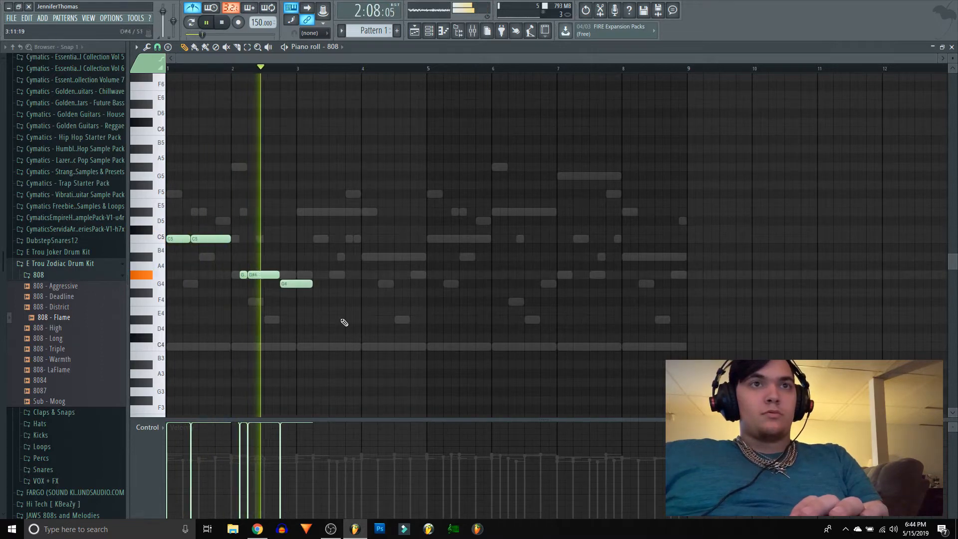
# - Continue the 808 line with two D#5 and two short C5 notes in bar 3 and an A#4 on step 5 of bar 4
pyautogui.press('space')
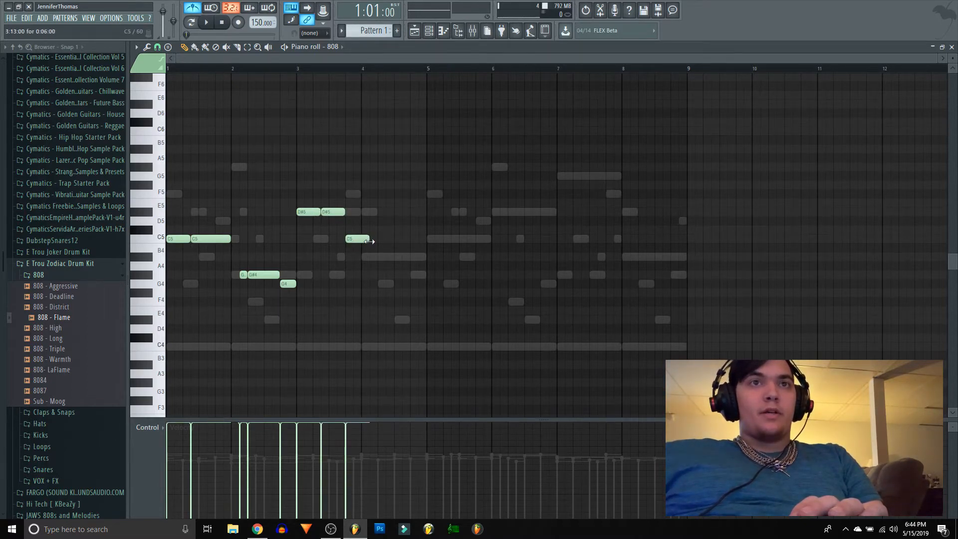
pyautogui.press('space')
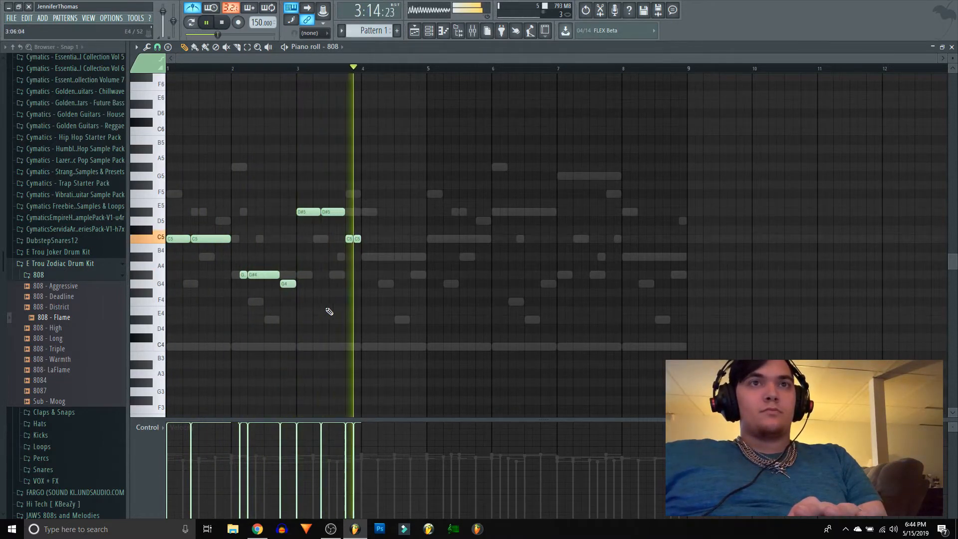
pyautogui.press('space')
pyautogui.click(373, 256)
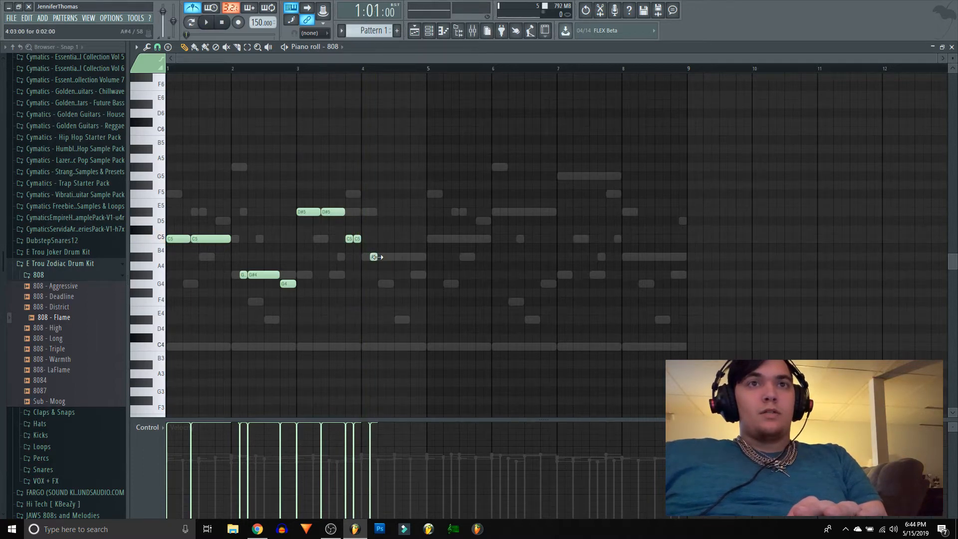
pyautogui.moveTo(373, 256); pyautogui.dragTo(381, 257)
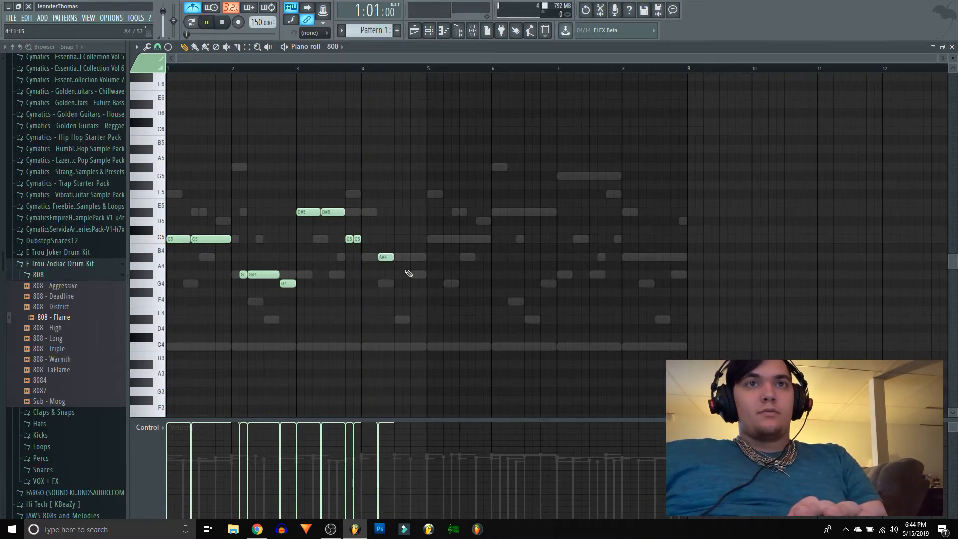
# - Add a second A#4 reaching the end of bar 4, and duplicate the four-bar 808 line into bars 5 to 8
pyautogui.press('space')
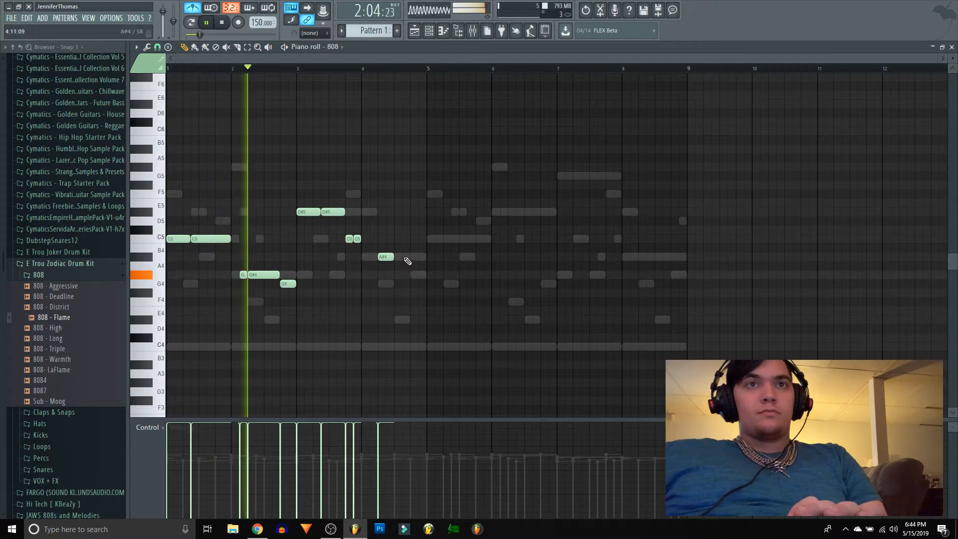
pyautogui.click(405, 258)
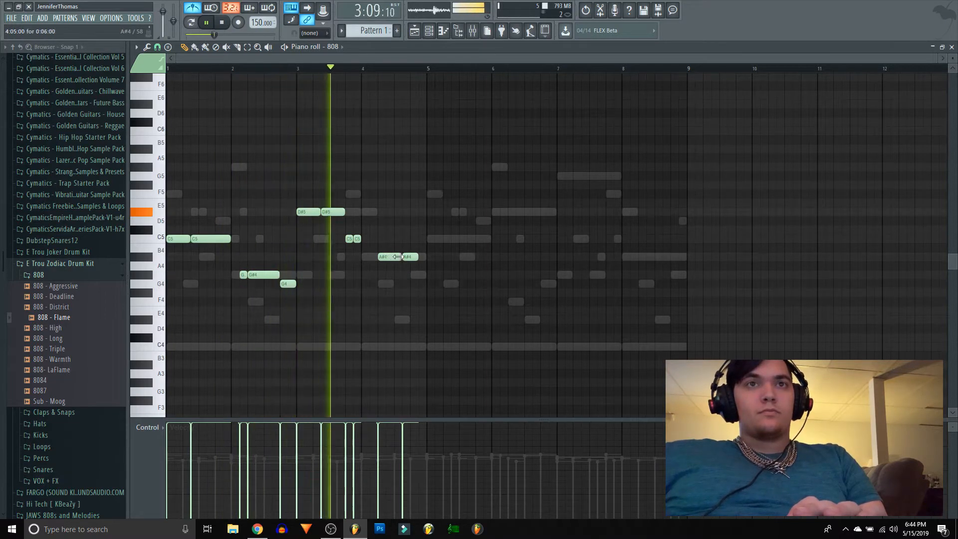
pyautogui.moveTo(417, 257); pyautogui.dragTo(424, 256)
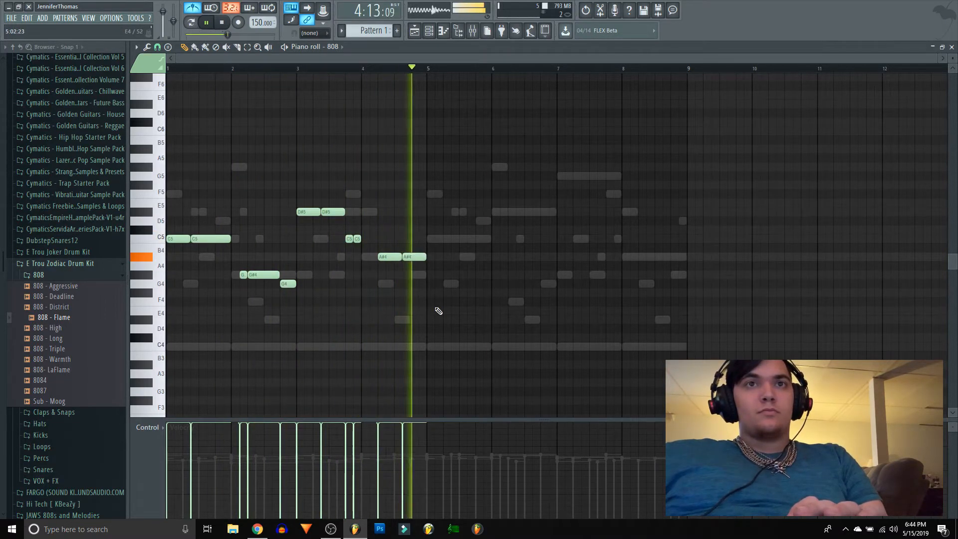
pyautogui.press('space')
pyautogui.hotkey('ctrl', 'b')
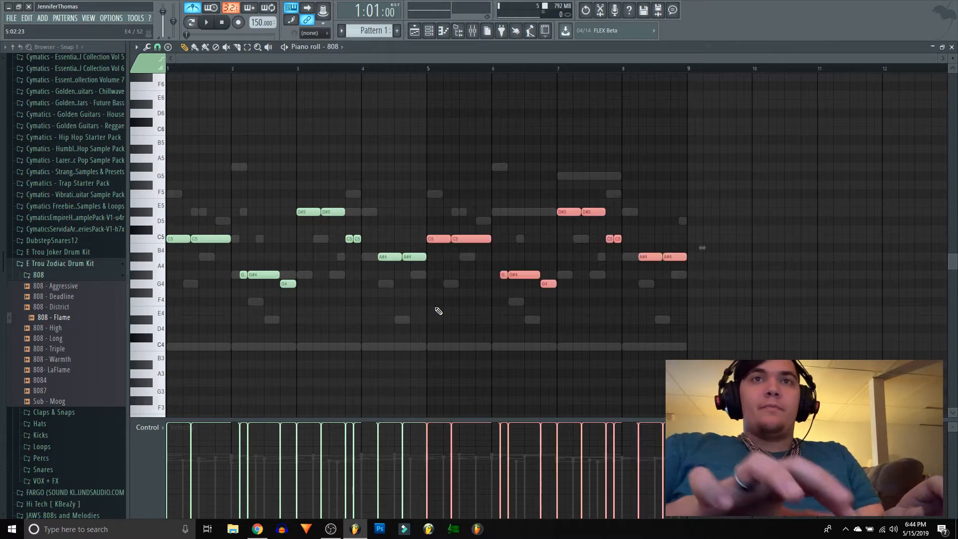
pyautogui.hotkey('ctrl', 'd')
# - Move bar 7's long notes to C5 and its short ones to F5, and slice off the last A#4's end, raising it an octave
pyautogui.click(247, 47)
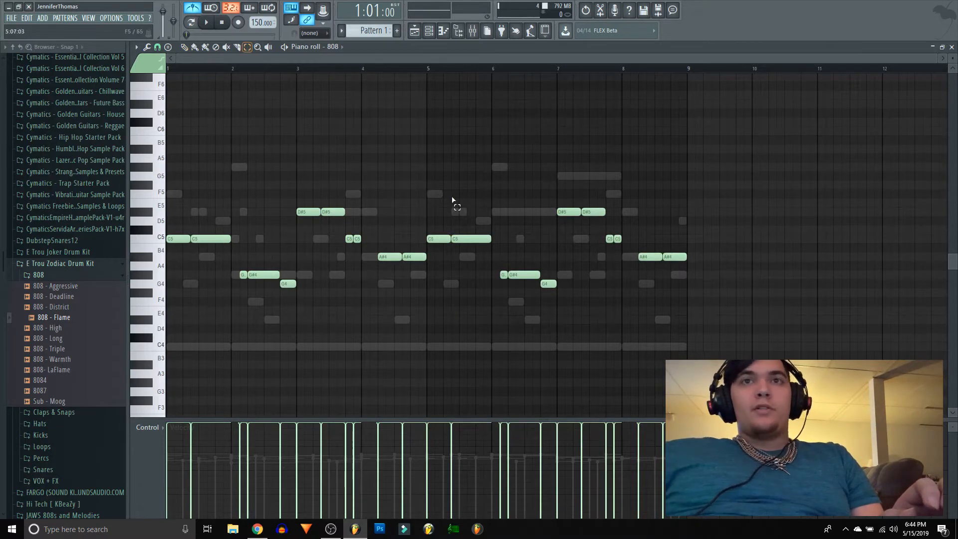
pyautogui.moveTo(547, 195); pyautogui.dragTo(617, 235)
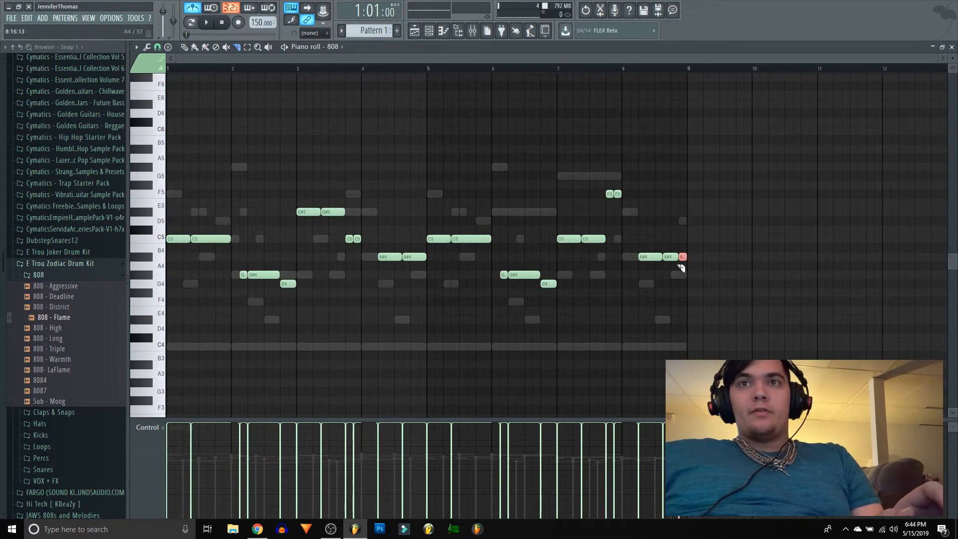
pyautogui.click(190, 47)
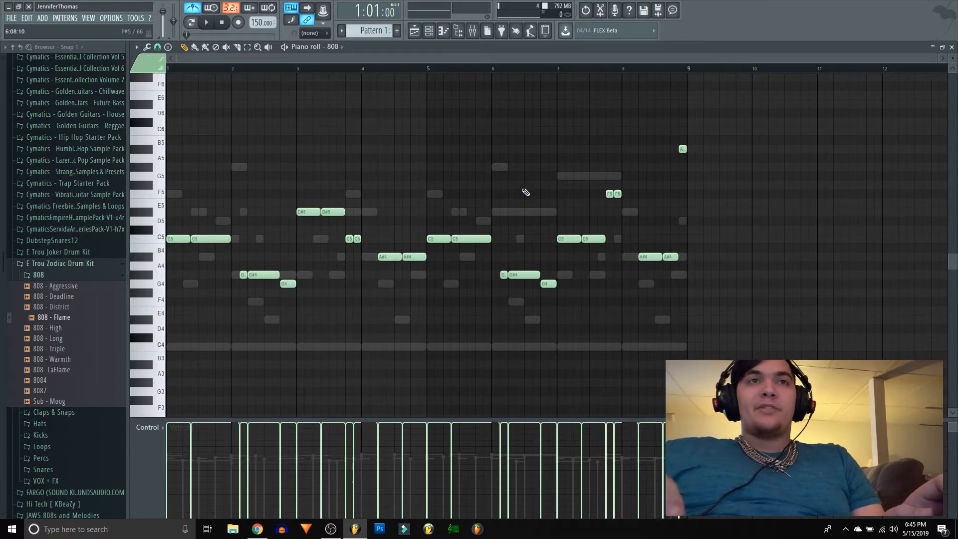
# - Transpose the whole 808 line down three octaves and play its beginning
pyautogui.hotkey('ctrl', 'Down')
pyautogui.hotkey('ctrl', 'Down')
pyautogui.hotkey('ctrl', 'Down')
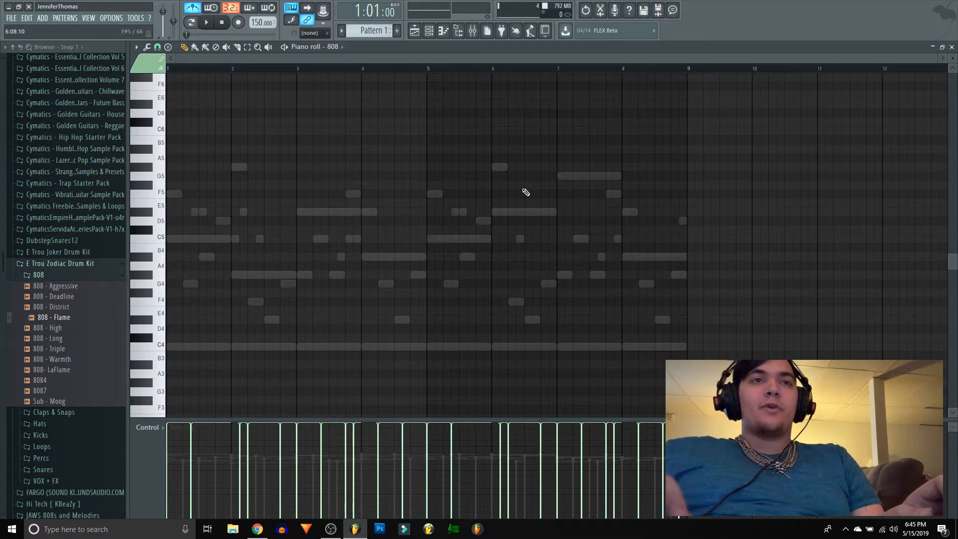
pyautogui.scroll(-6, 510, 192)
pyautogui.press('space')
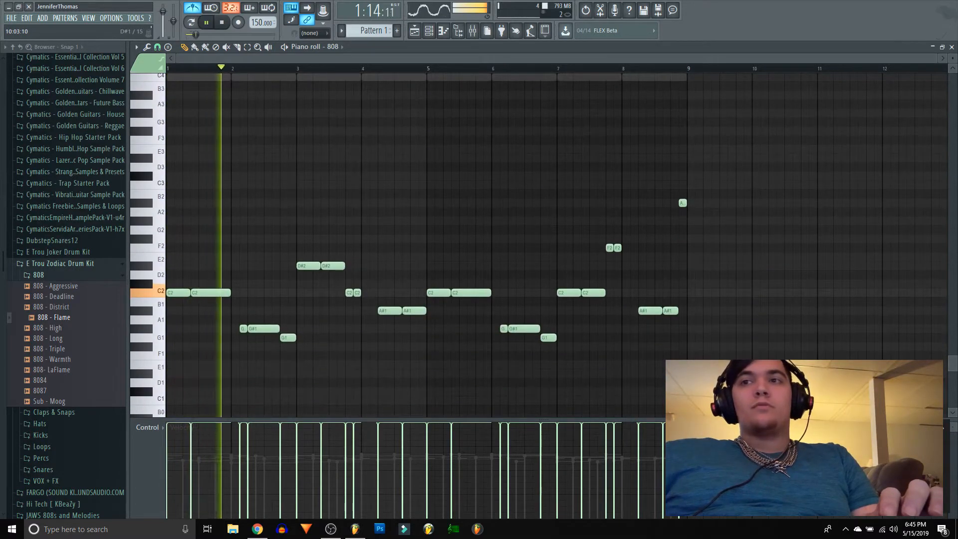
pyautogui.press('space')
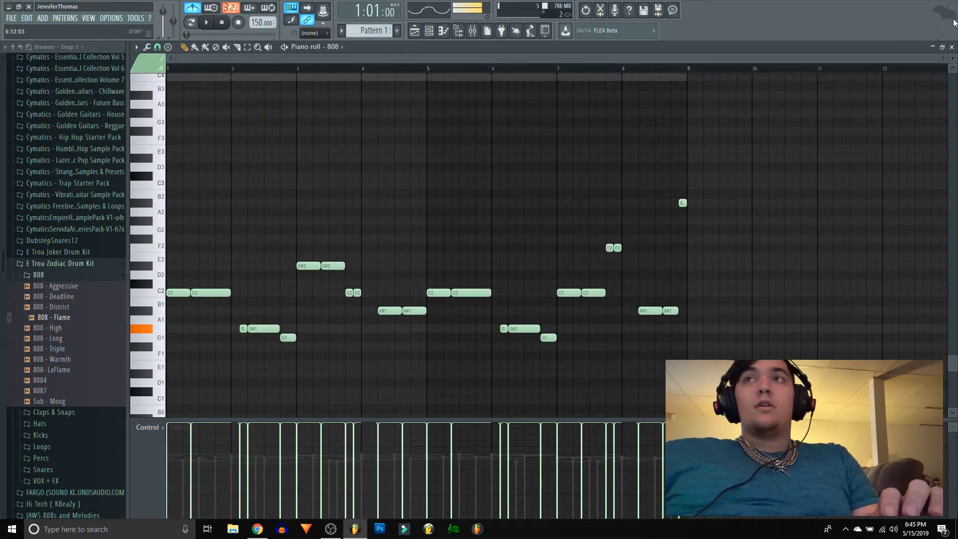
pyautogui.click(951, 47)
pyautogui.rightClick(218, 116)
pyautogui.click(204, 124)
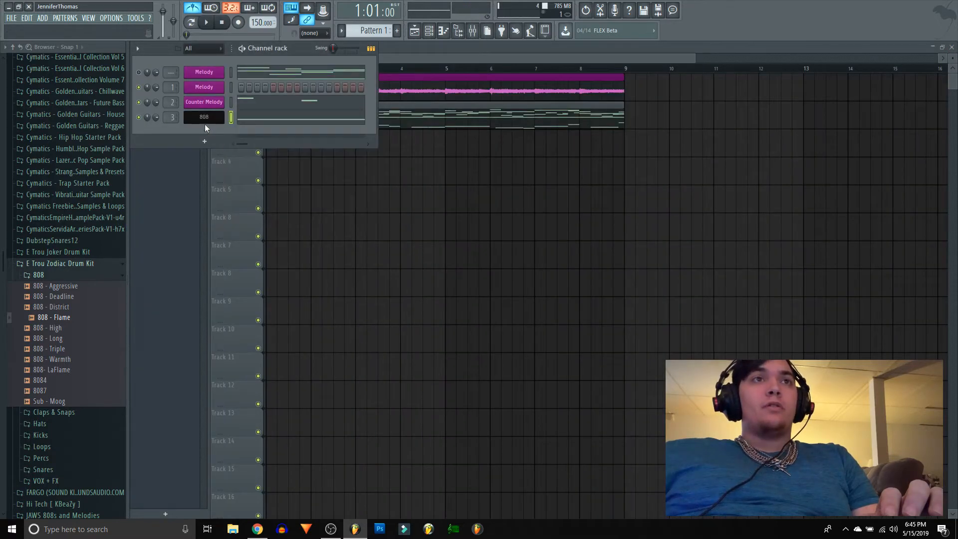
pyautogui.rightClick(205, 122)
pyautogui.click(253, 118)
# - Select all the 808 notes and lower their velocity together to just above the ghost notes' level
pyautogui.hotkey('ctrl', 'a')
pyautogui.scroll(-2, 270, 149)
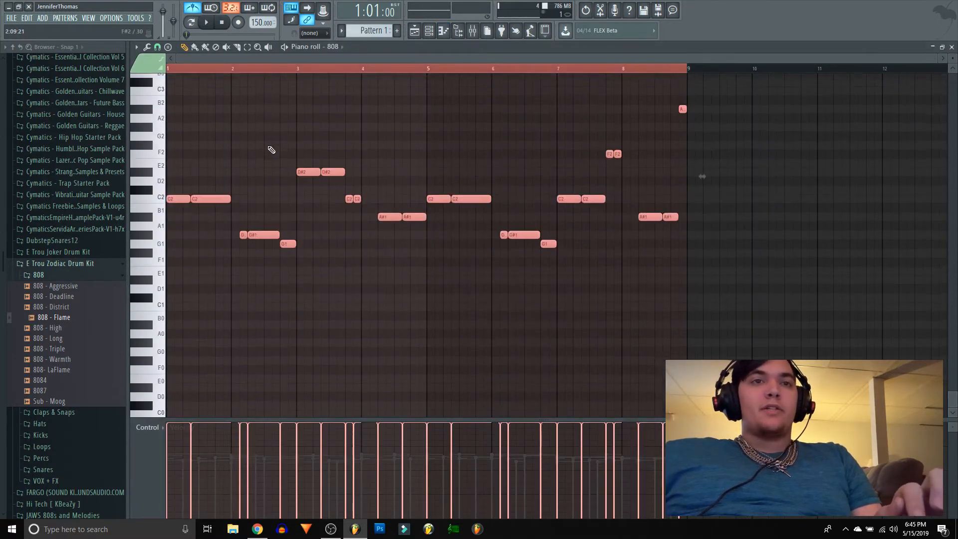
pyautogui.scroll(3, 304, 179)
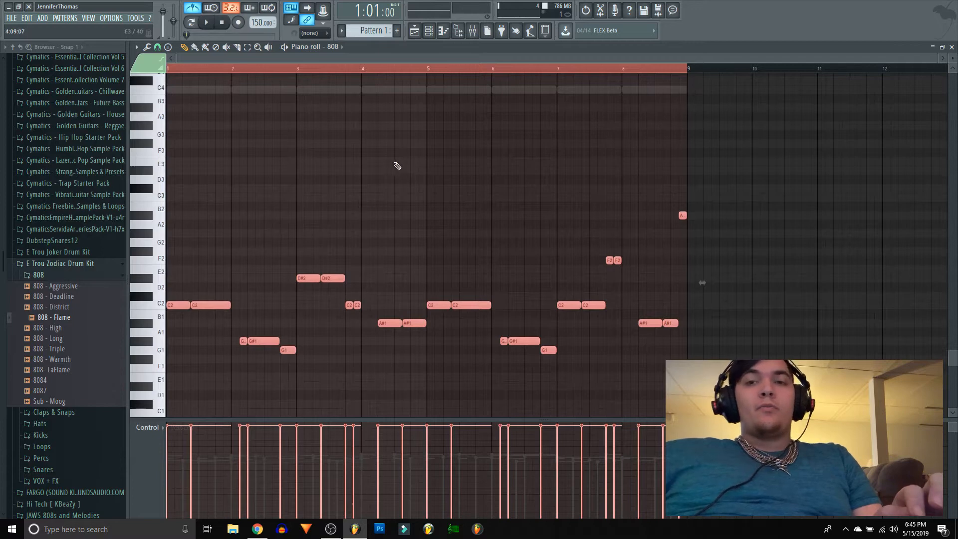
pyautogui.scroll(-2, 444, 180)
pyautogui.hotkey('ctrl', 'd')
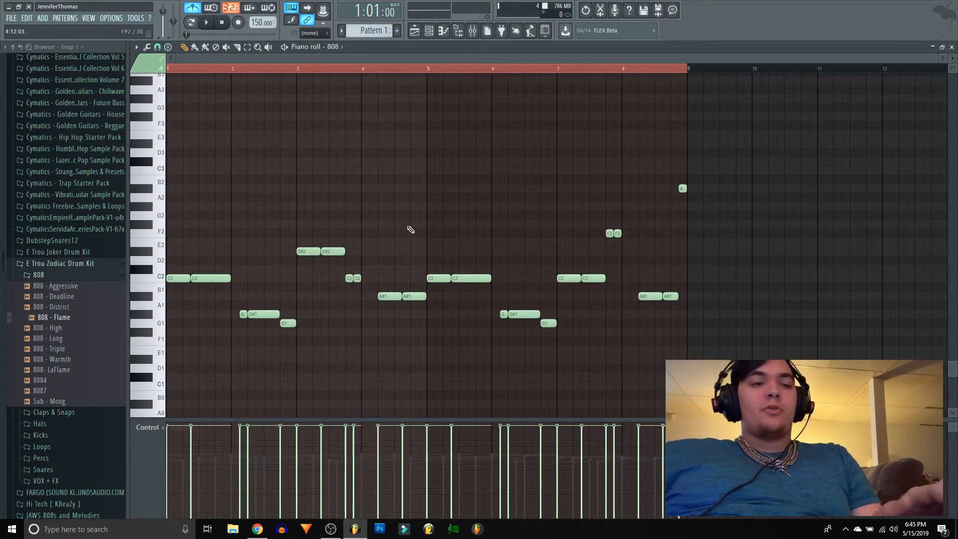
pyautogui.hotkey('ctrl', 'a')
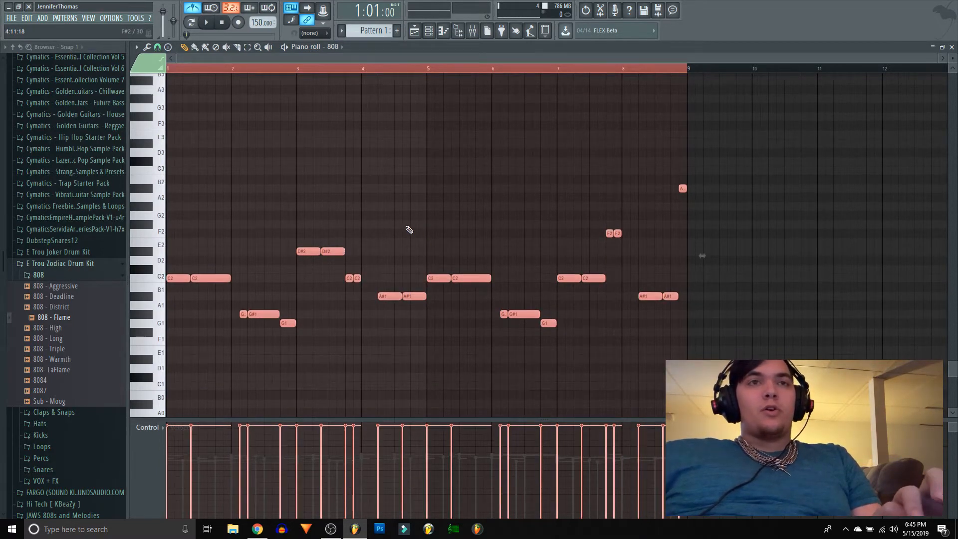
pyautogui.scroll(-3, 409, 230)
pyautogui.scroll(3, 409, 229)
pyautogui.scroll(-2, 409, 229)
pyautogui.scroll(3, 409, 229)
pyautogui.scroll(-3, 409, 229)
pyautogui.scroll(3, 409, 230)
pyautogui.scroll(-4, 409, 229)
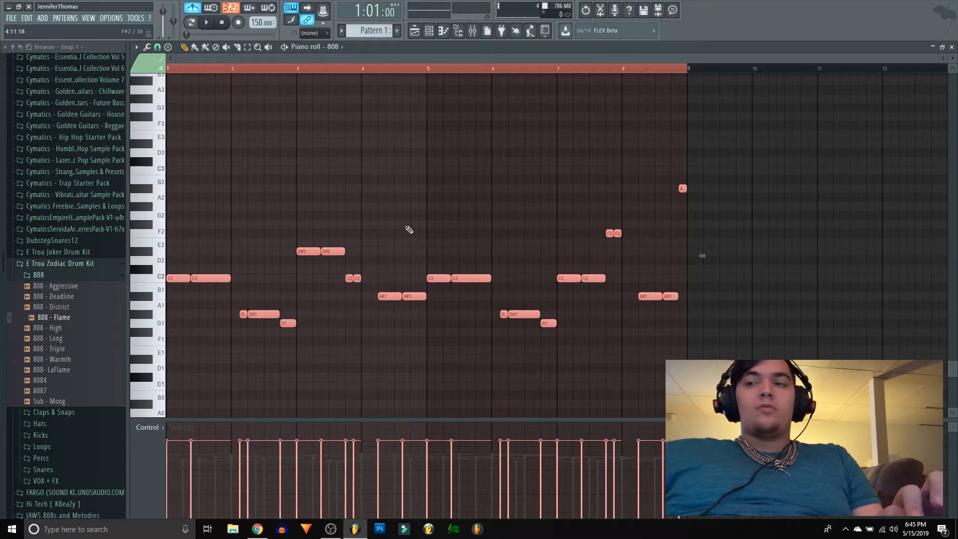
pyautogui.scroll(3, 409, 229)
pyautogui.scroll(-3, 409, 230)
pyautogui.scroll(3, 409, 229)
pyautogui.scroll(-3, 409, 229)
pyautogui.scroll(1, 409, 230)
pyautogui.scroll(-8, 409, 232)
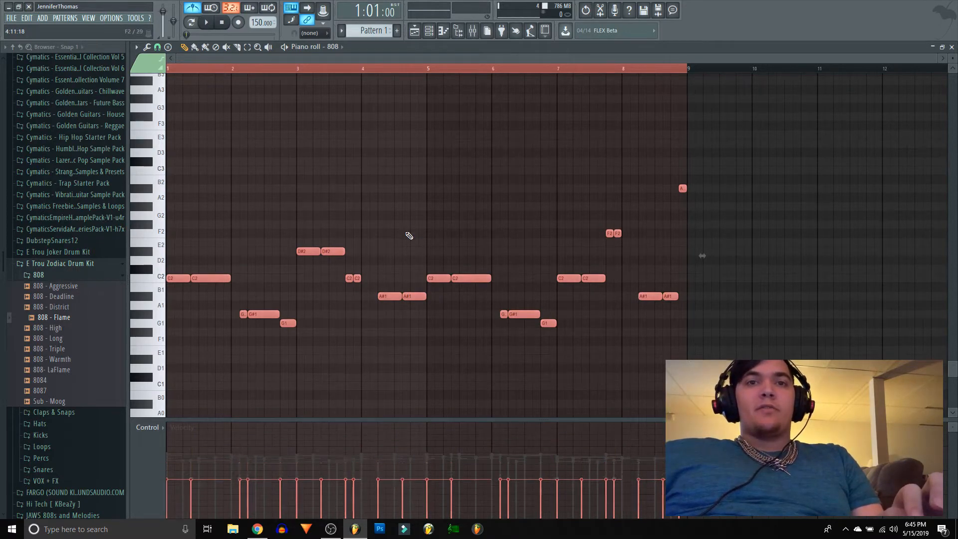
pyautogui.scroll(3, 409, 236)
pyautogui.scroll(-4, 409, 237)
pyautogui.scroll(4, 408, 239)
pyautogui.scroll(1, 476, 223)
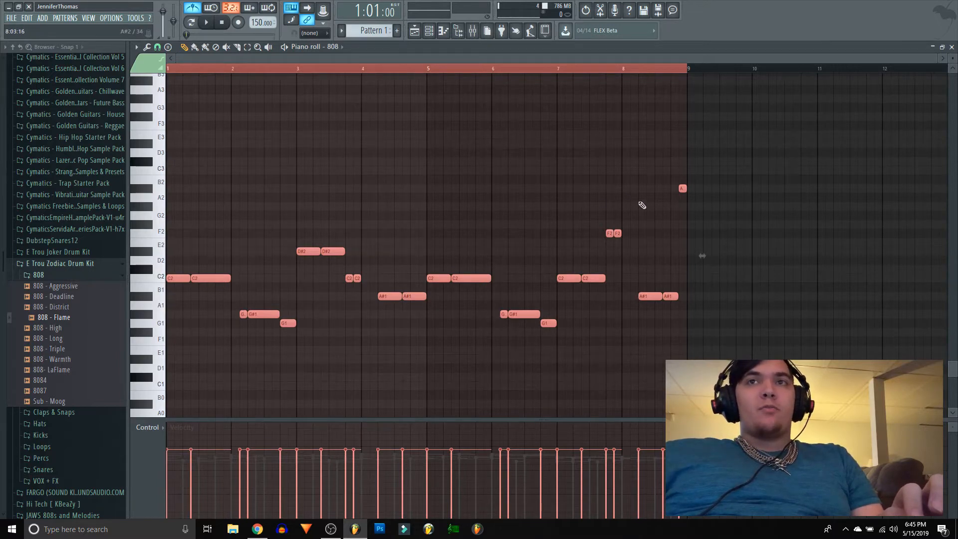
pyautogui.scroll(1, 835, 294)
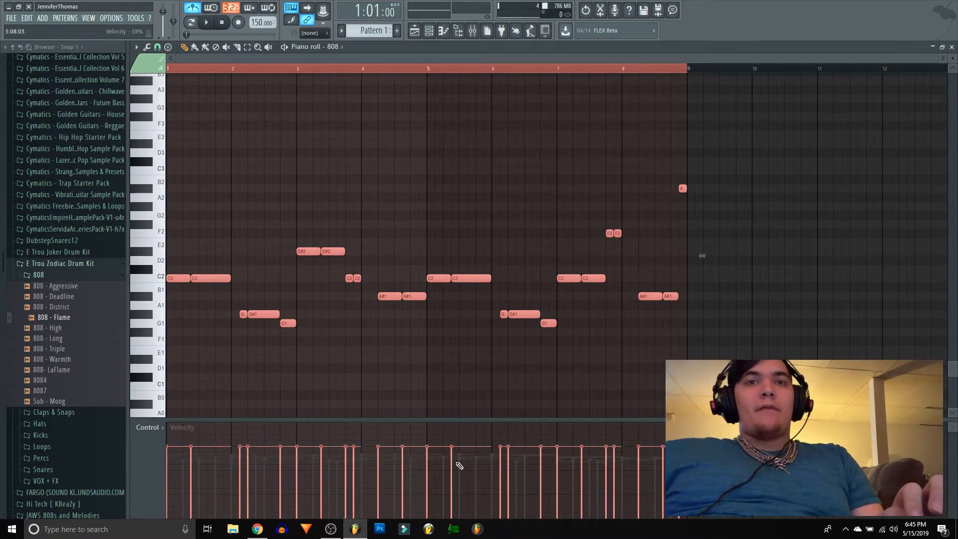
pyautogui.scroll(-3, 459, 466)
pyautogui.scroll(4, 459, 463)
pyautogui.scroll(-2, 461, 461)
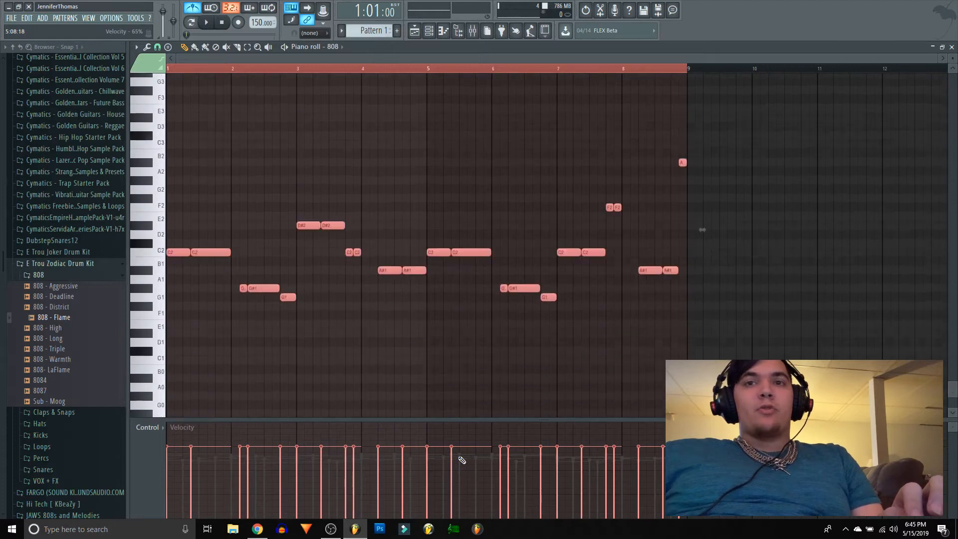
pyautogui.scroll(6, 462, 460)
pyautogui.scroll(-7, 459, 455)
pyautogui.scroll(2, 460, 455)
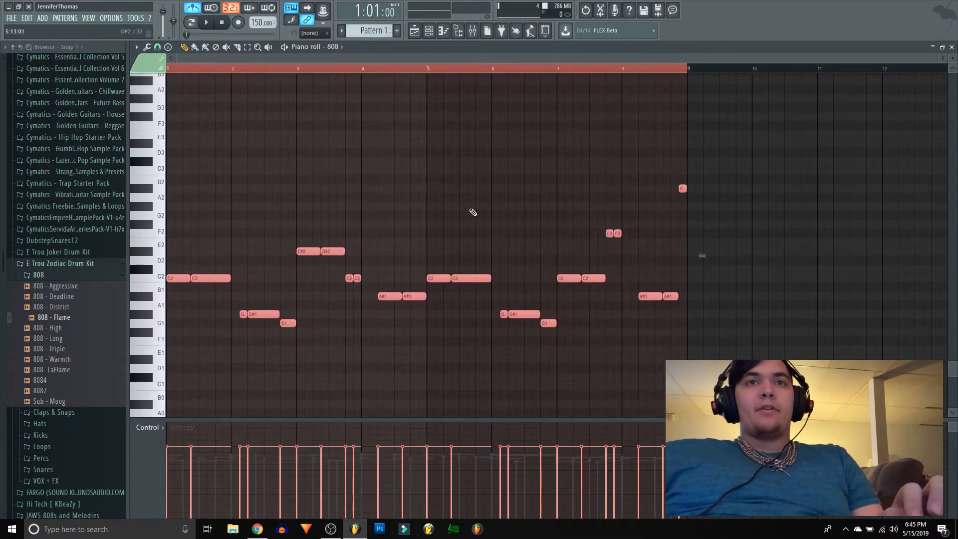
pyautogui.scroll(-3, 472, 211)
# - Play through the eight-bar pattern with the notes deselected, turn off the metronome and close the piano roll
pyautogui.press('space')
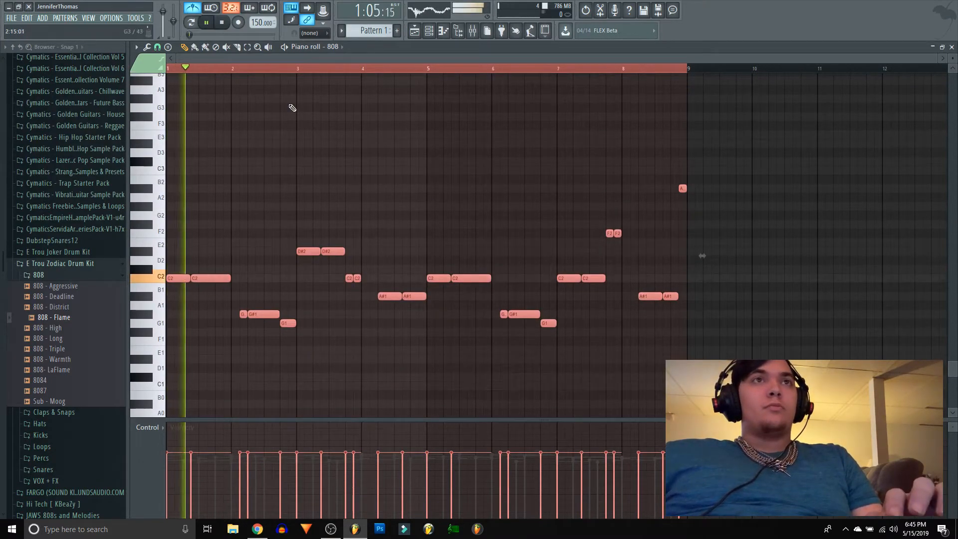
pyautogui.click(246, 48)
pyautogui.click(241, 76)
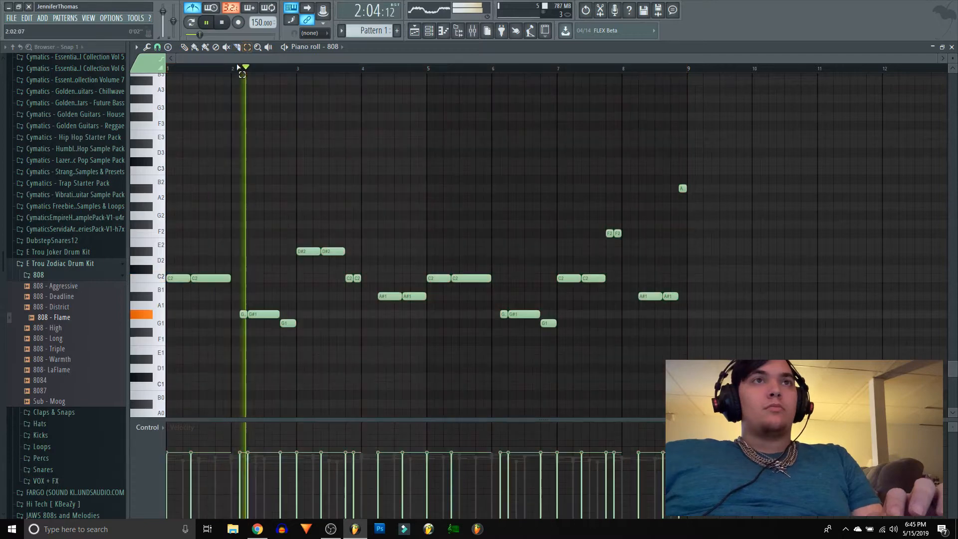
pyautogui.click(184, 48)
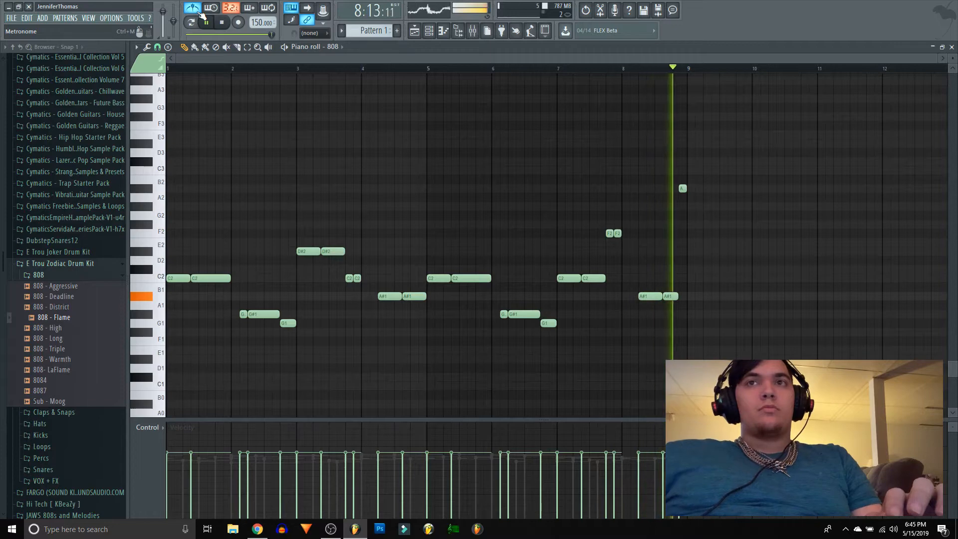
pyautogui.click(221, 24)
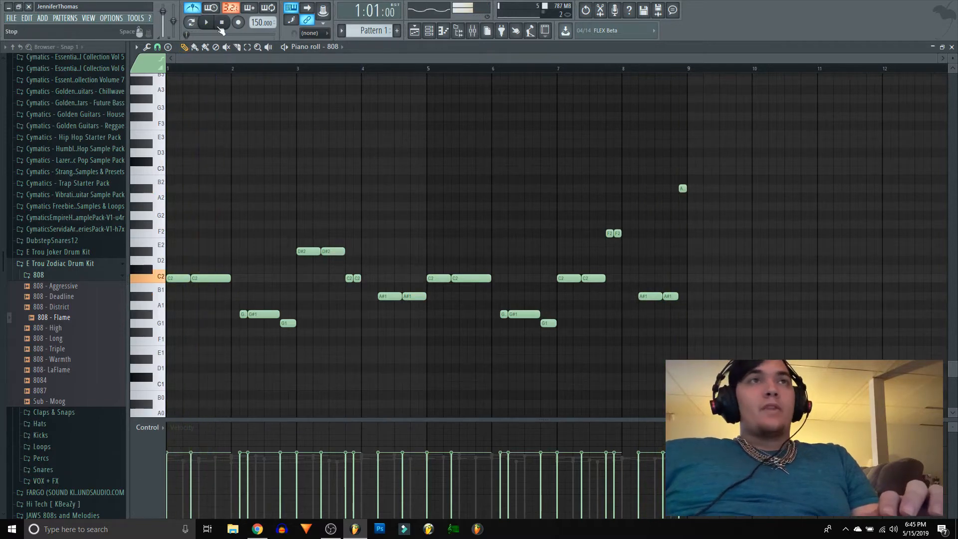
pyautogui.click(952, 47)
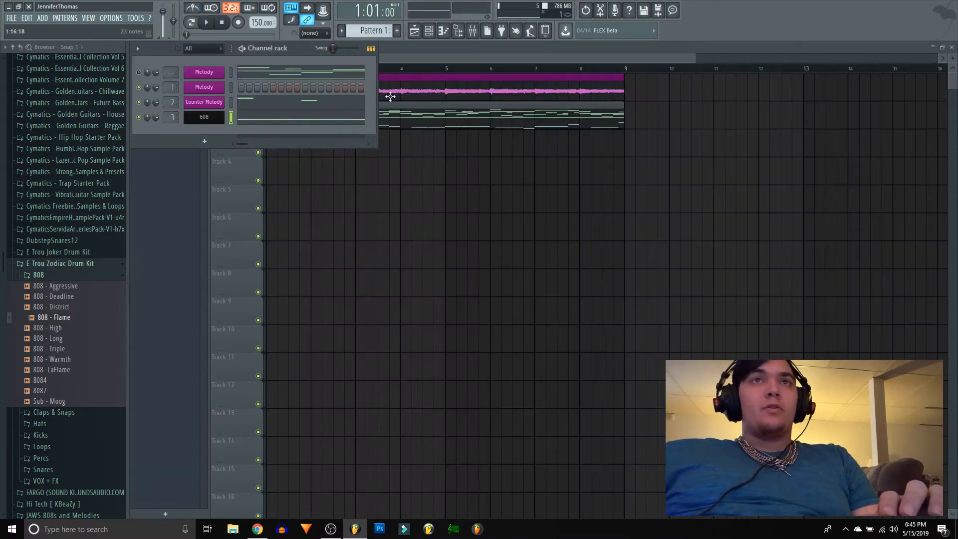
# - Name mixer insert 3 "808" and colour it black
pyautogui.click(478, 32)
pyautogui.rightClick(233, 133)
pyautogui.click(269, 59)
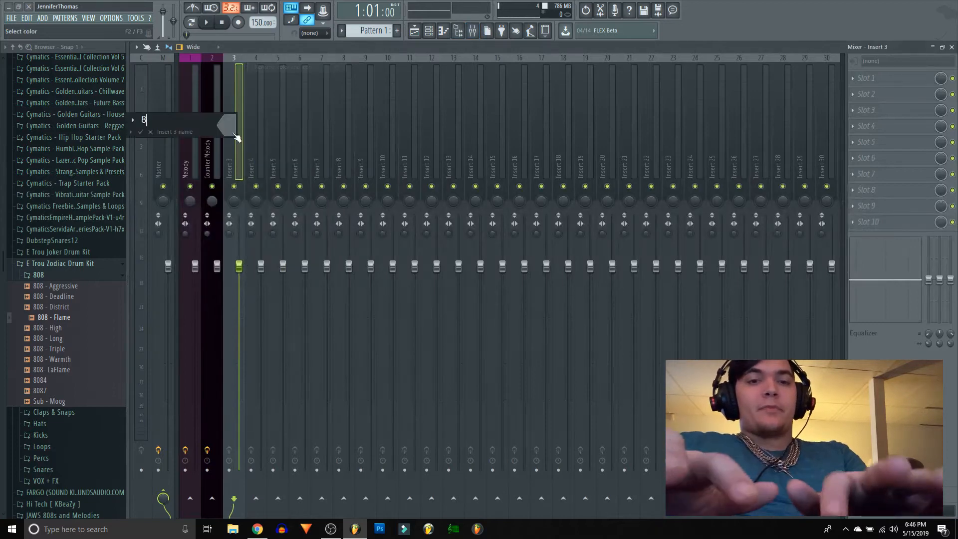
pyautogui.write('808')
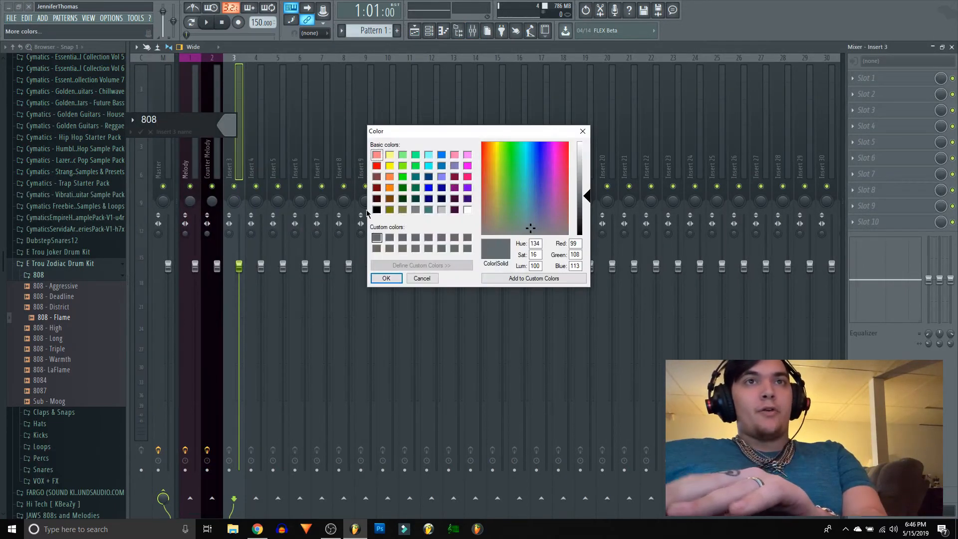
pyautogui.click(381, 209)
pyautogui.press('Return')
pyautogui.press('Return')
pyautogui.click(953, 46)
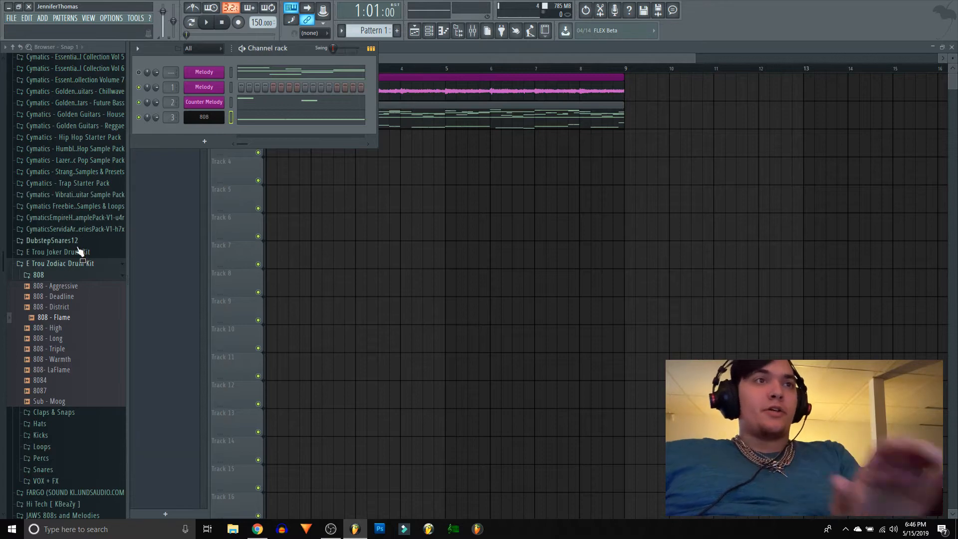
# - Preview Kick - hard from the E Trou Zodiac Drum Kit's Kicks folder and add it as a new channel below the 808
pyautogui.click(61, 276)
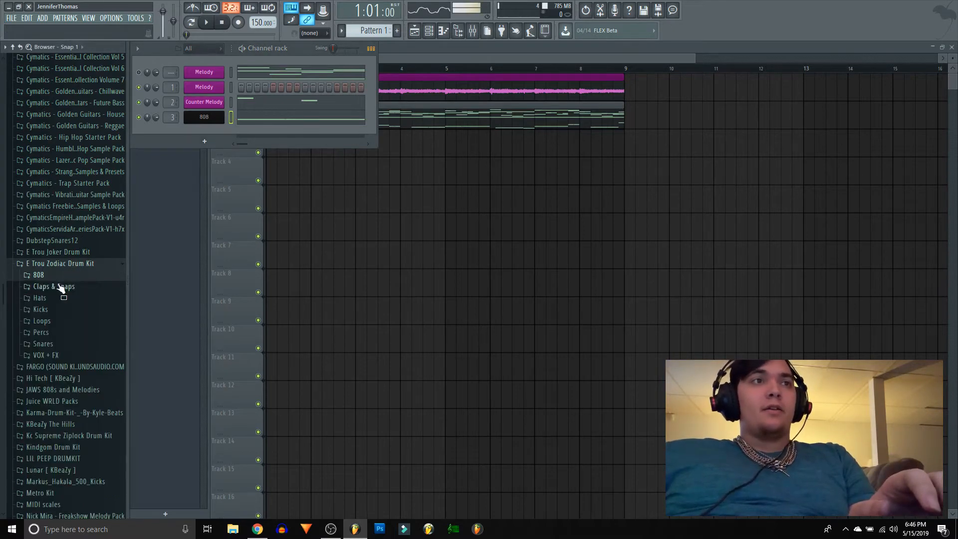
pyautogui.click(42, 310)
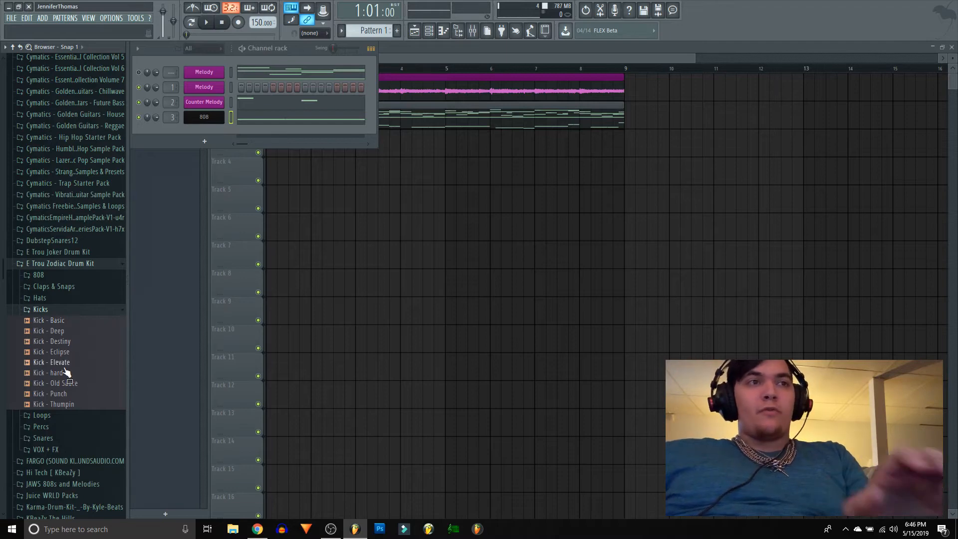
pyautogui.click(56, 373)
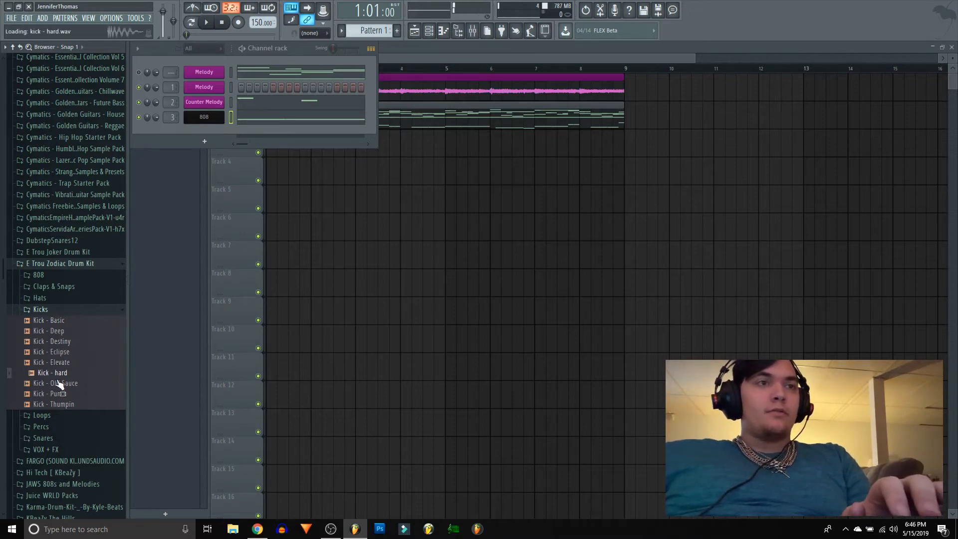
pyautogui.press('space')
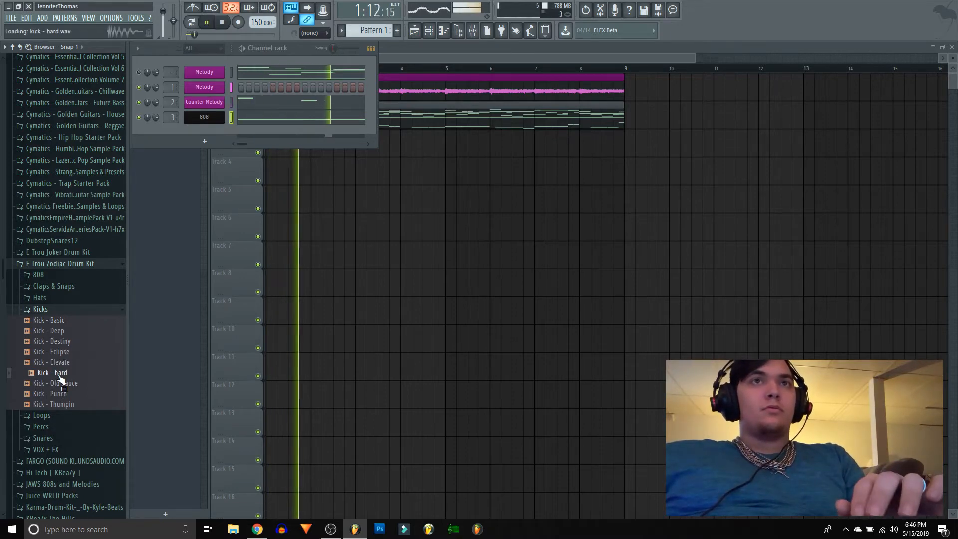
pyautogui.press('space')
pyautogui.moveTo(61, 379); pyautogui.dragTo(169, 133)
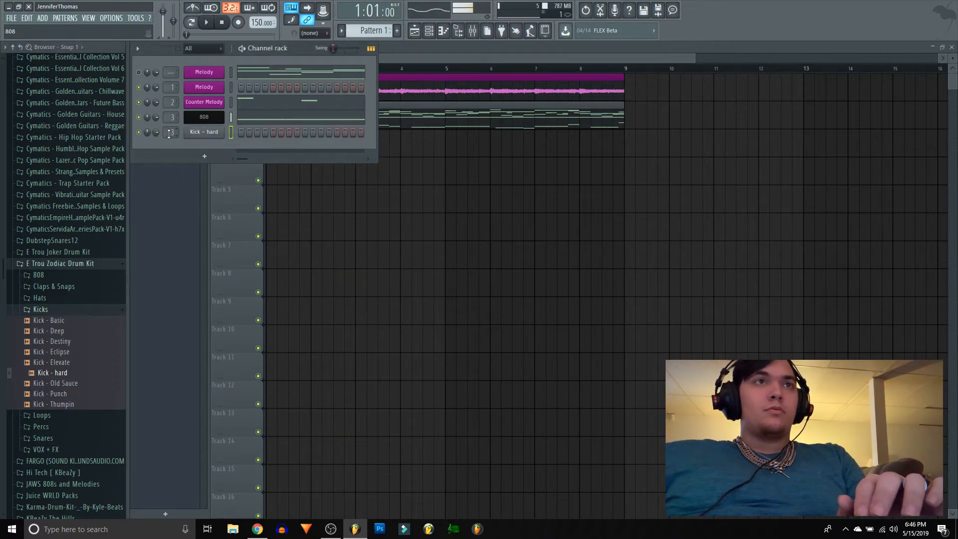
# - Rename the Kick - hard channel "Kick", colour it blue (0, 128, 192) and route it to mixer track 4
pyautogui.rightClick(201, 136)
pyautogui.write('rKick')
pyautogui.click(201, 135)
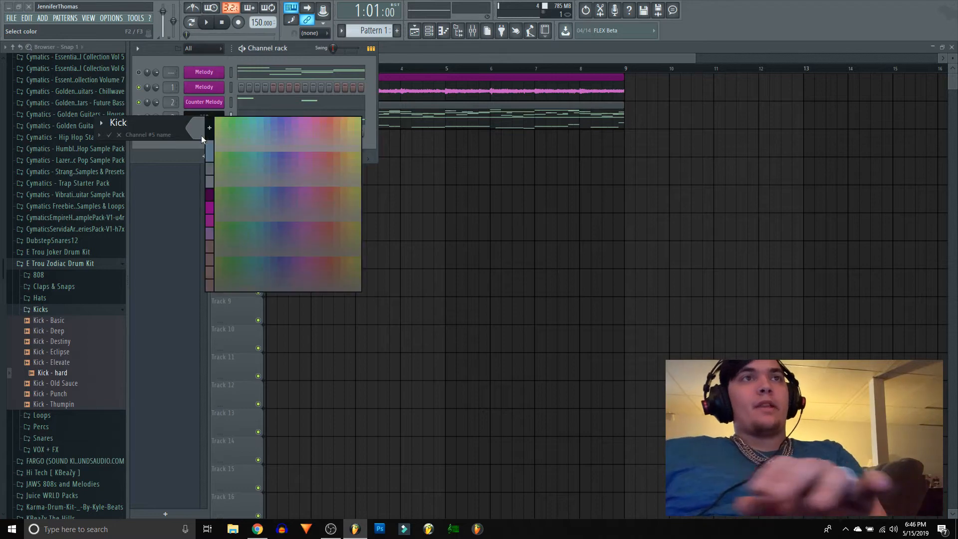
pyautogui.click(208, 129)
pyautogui.click(441, 166)
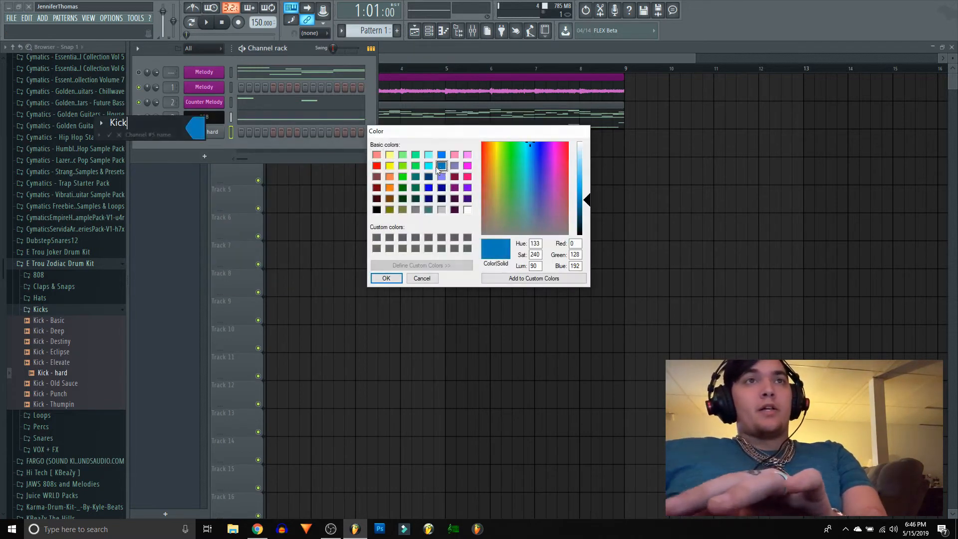
pyautogui.press('Return')
pyautogui.click(230, 132)
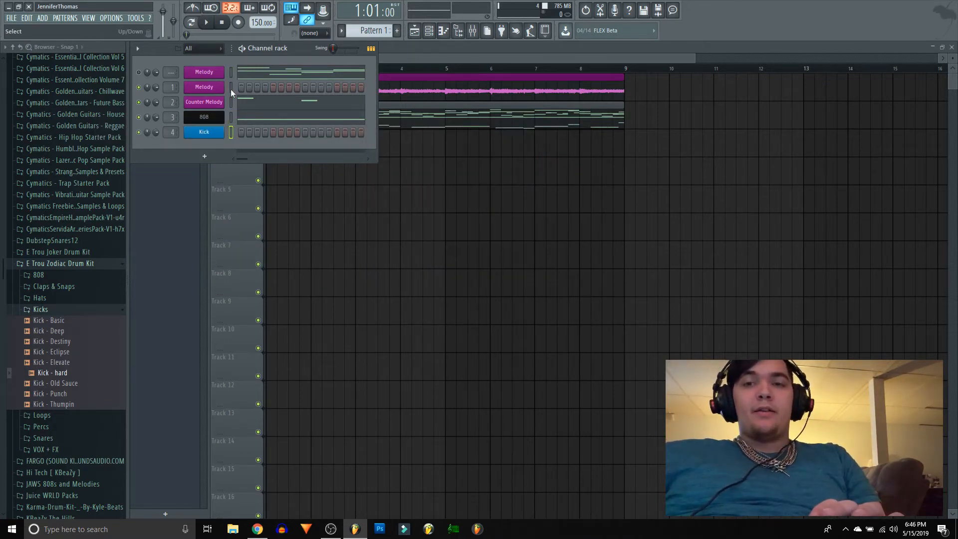
# - Paste the 808 notes into the Kick channel and open them in the piano roll
pyautogui.hotkey('ctrl', 'v')
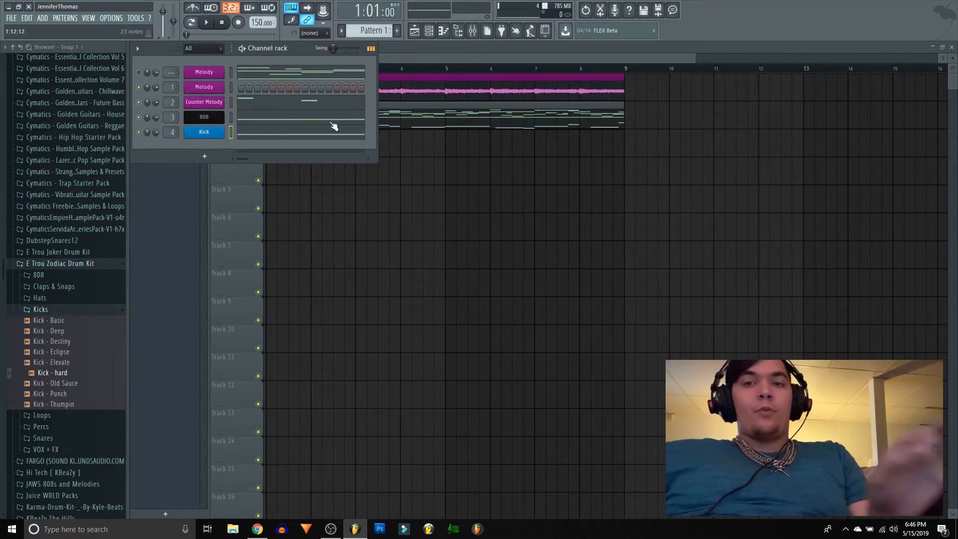
pyautogui.rightClick(224, 131)
pyautogui.click(228, 133)
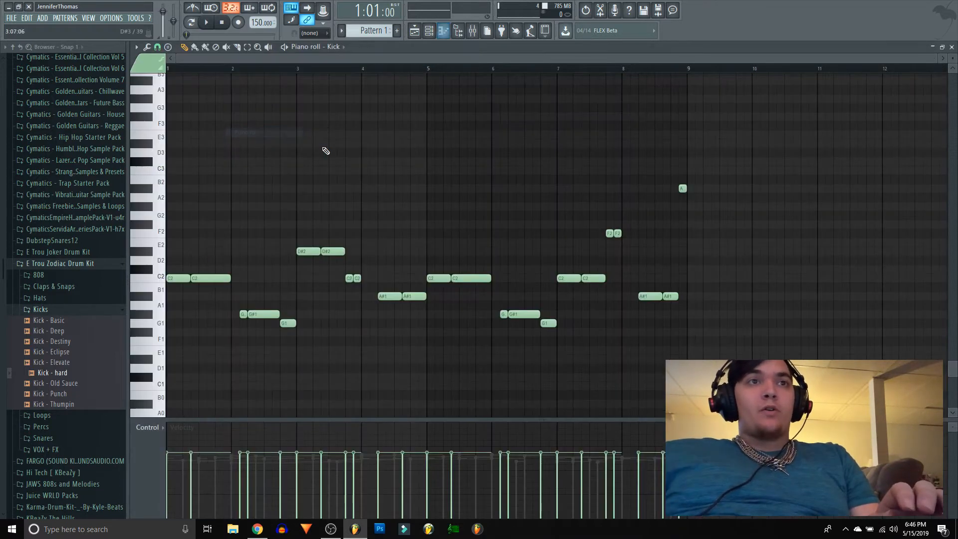
pyautogui.scroll(5, 326, 154)
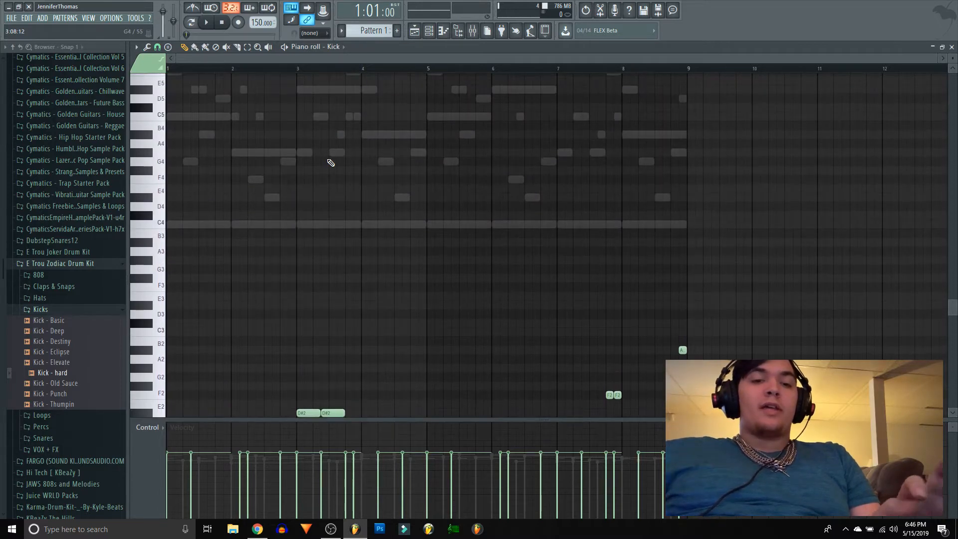
# - Using the limiter / transposer, shift all the kick notes by +41 and bring the resulting F5 notes down to C5
pyautogui.hotkey('alt', 'k')
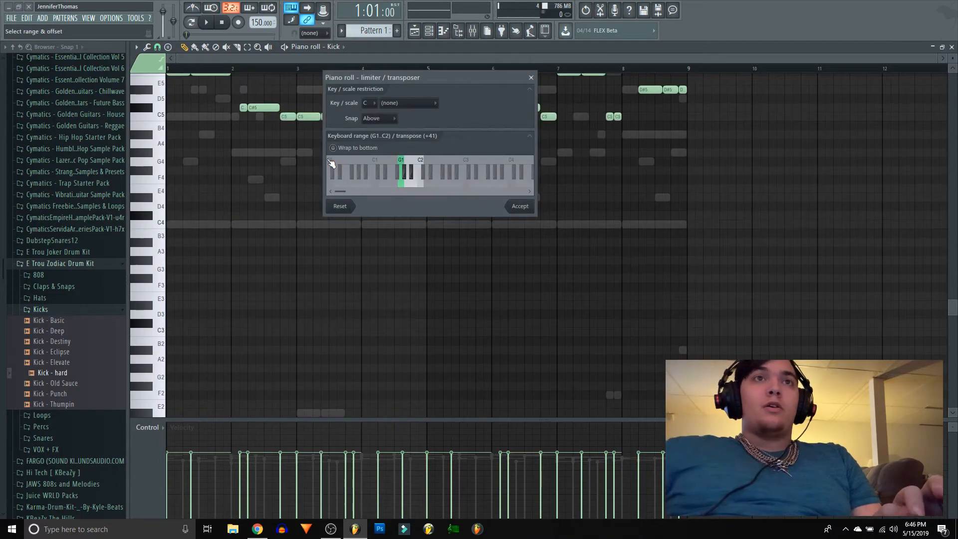
pyautogui.click(511, 214)
pyautogui.scroll(5, 487, 297)
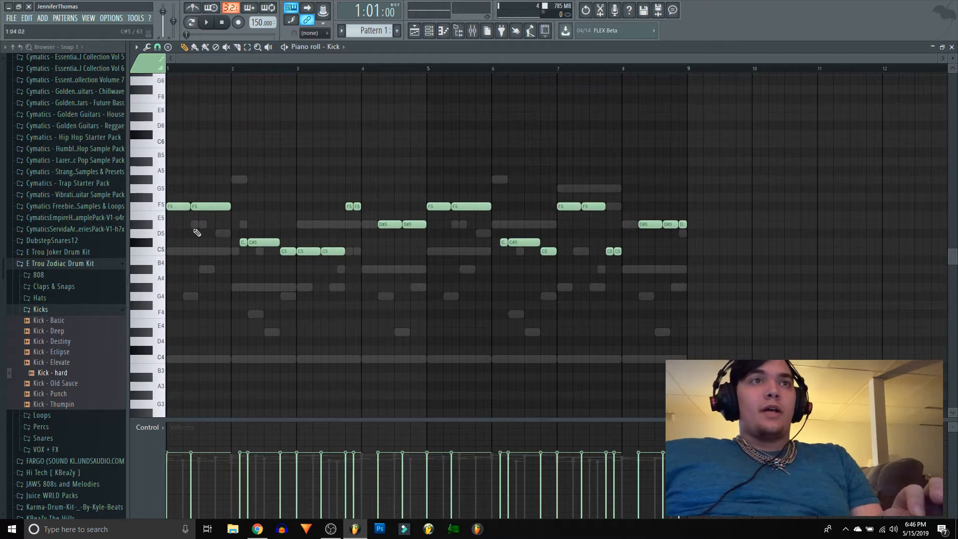
pyautogui.moveTo(178, 166); pyautogui.dragTo(649, 212)
pyautogui.hotkey('alt', 'k')
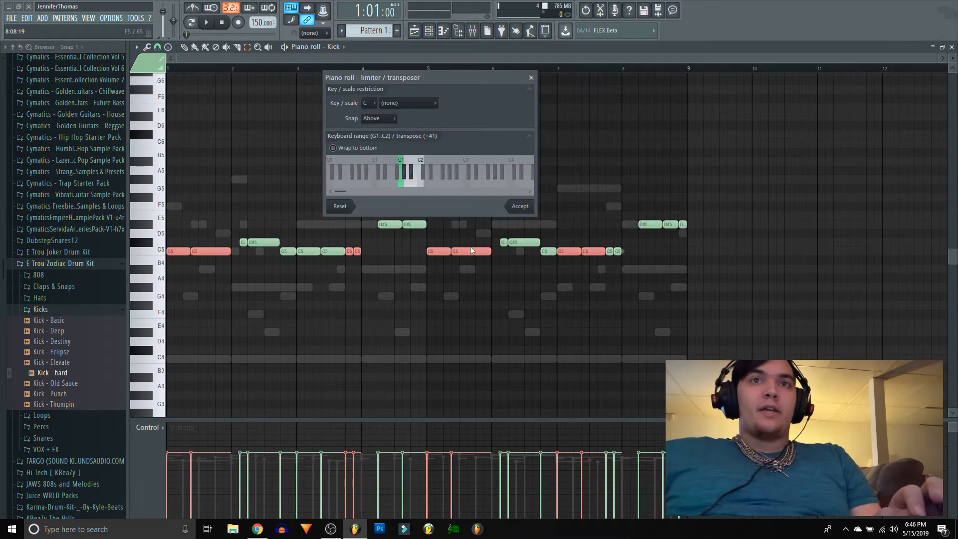
pyautogui.click(509, 209)
# - Bring the remaining D#5 and C#5 kick notes down to C5 with the limiter / transposer and deselect the notes
pyautogui.moveTo(335, 203); pyautogui.dragTo(717, 224)
pyautogui.hotkey('alt', 'k')
pyautogui.click(536, 209)
pyautogui.moveTo(537, 221); pyautogui.dragTo(229, 246)
pyautogui.hotkey('alt', 'k')
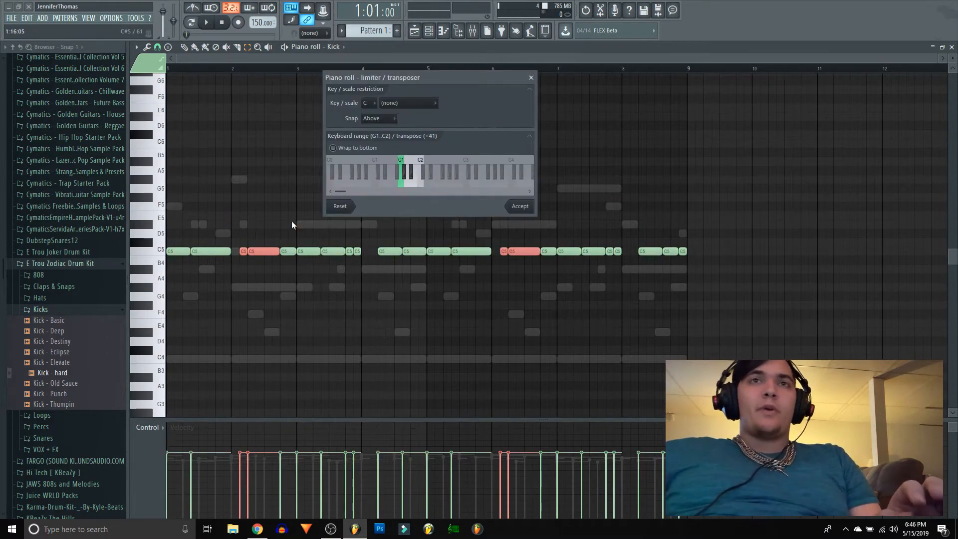
pyautogui.click(520, 206)
pyautogui.hotkey('ctrl', 'd')
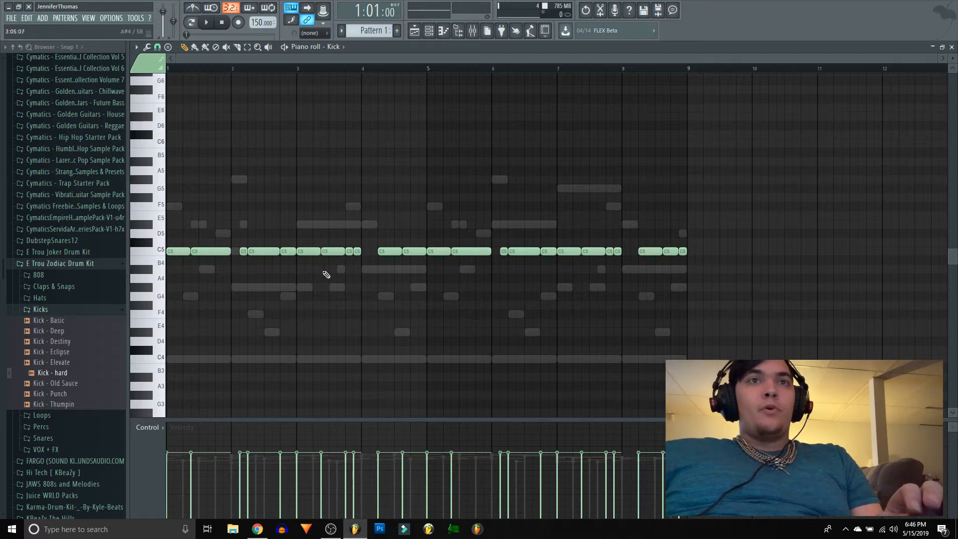
# - Delete the short kick notes in bars 2, 3, 6, 7 and 8 and collapse the E Trou Zodiac Drum Kit folder
pyautogui.rightClick(244, 248)
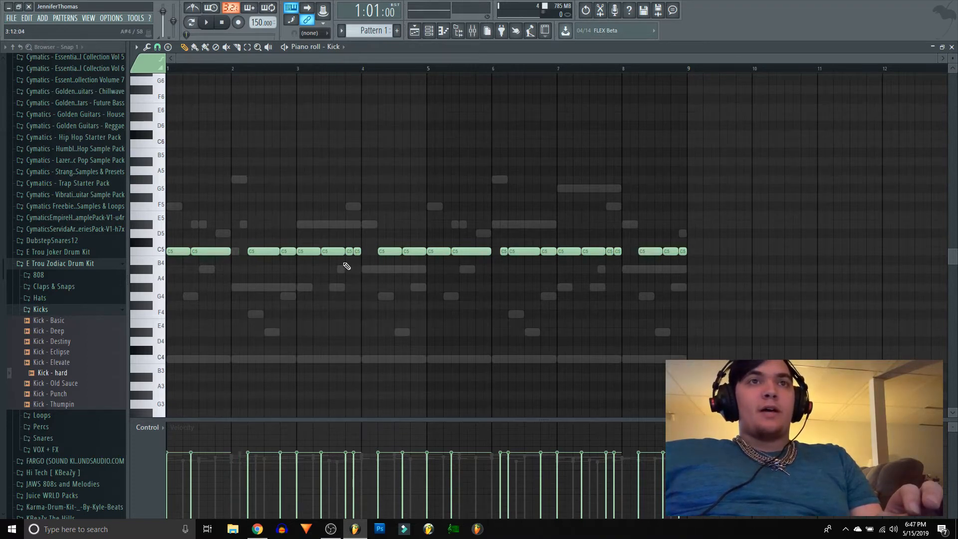
pyautogui.rightClick(349, 250)
pyautogui.rightClick(504, 252)
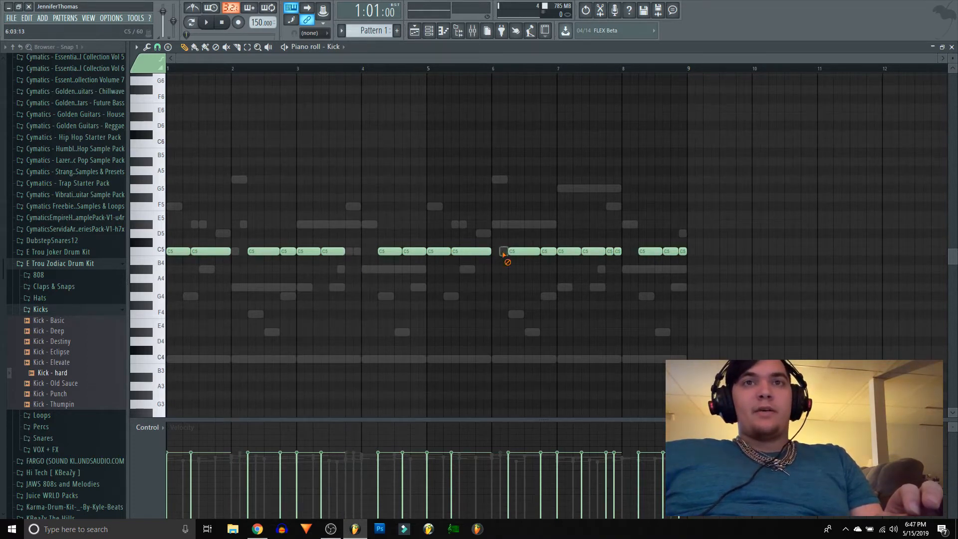
pyautogui.rightClick(609, 253)
pyautogui.rightClick(618, 252)
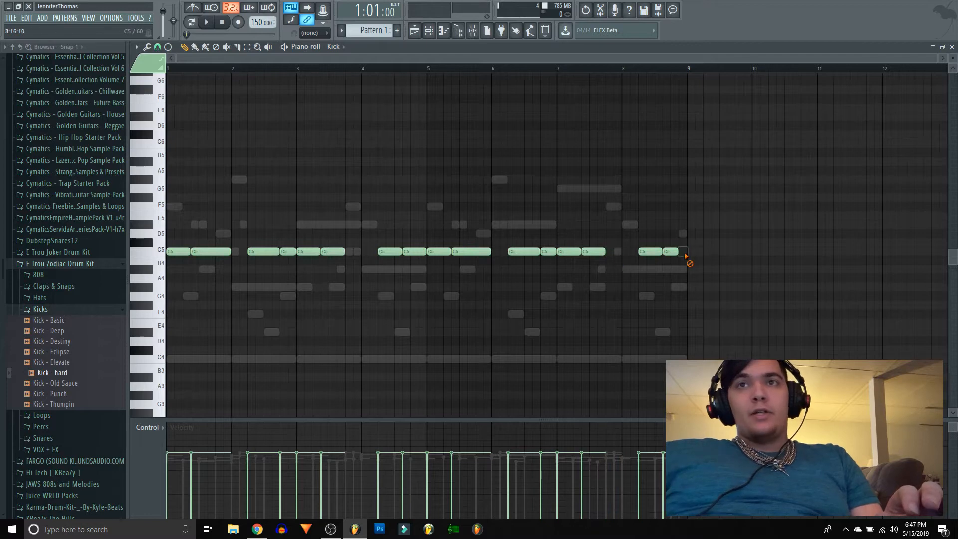
pyautogui.click(94, 264)
# - Play the pattern, raise the velocity of all the kick notes together slightly, deselect them and close the piano roll
pyautogui.press('space')
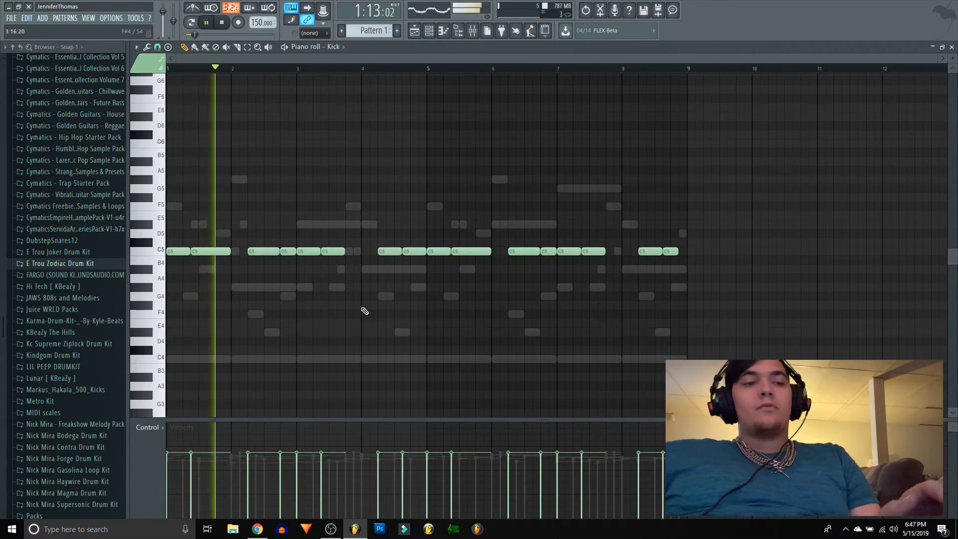
pyautogui.hotkey('ctrl', 'a')
pyautogui.click(247, 46)
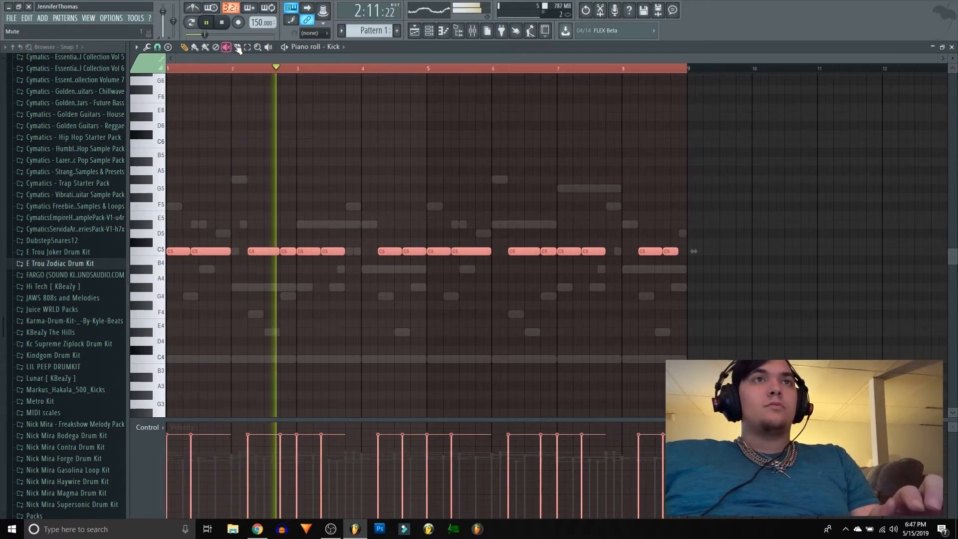
pyautogui.click(245, 80)
pyautogui.click(186, 47)
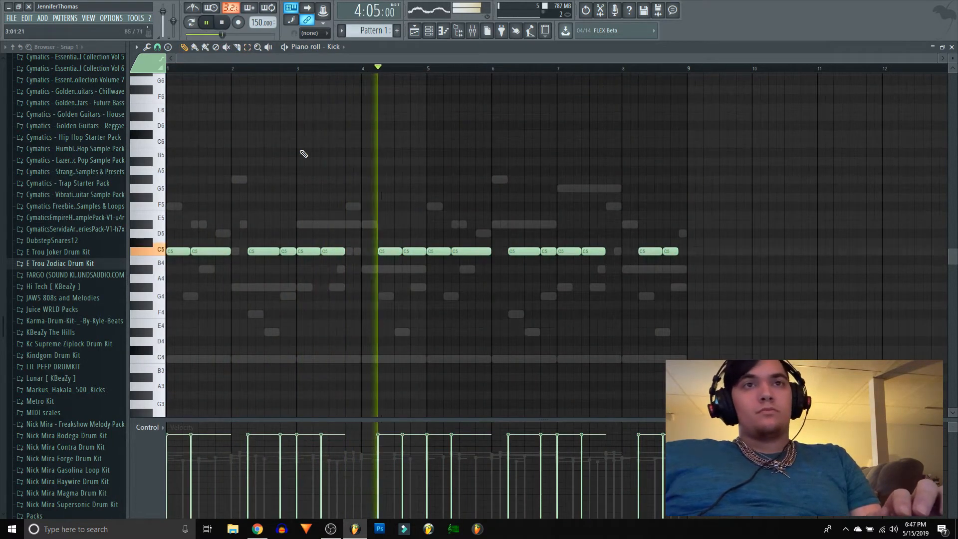
pyautogui.click(951, 47)
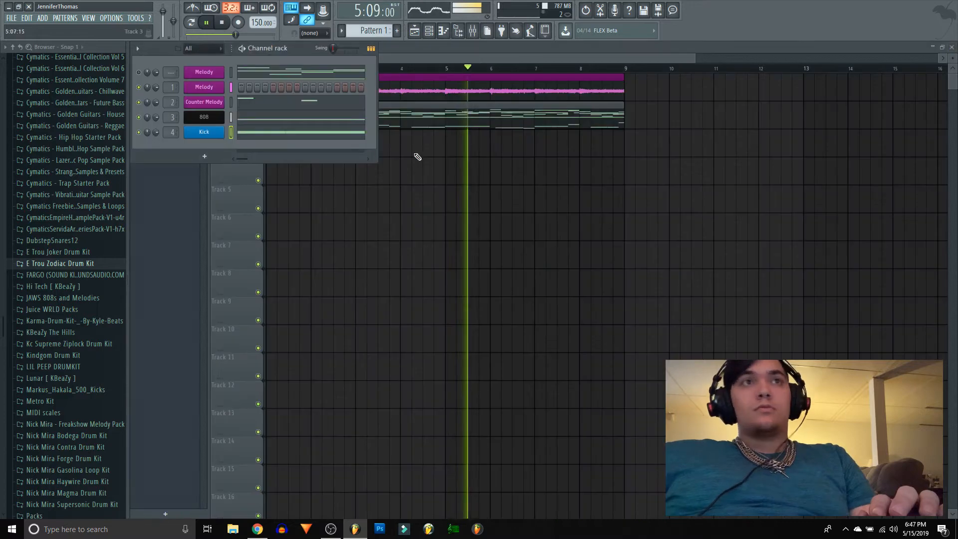
# - Name mixer insert 4 "Kick" and colour it blue
pyautogui.click(473, 31)
pyautogui.rightClick(252, 118)
pyautogui.click(287, 67)
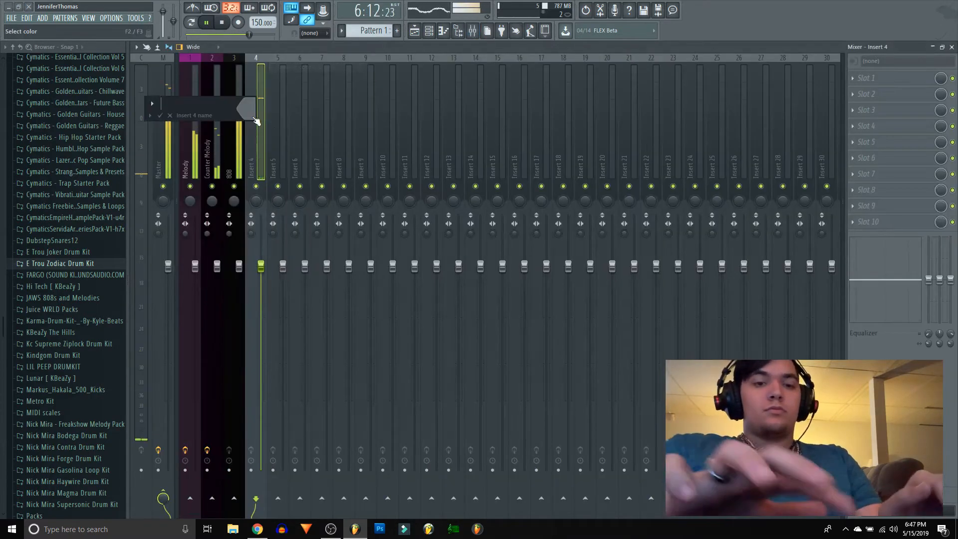
pyautogui.write('KICK')
pyautogui.press('BackSpace')
pyautogui.press('BackSpace')
pyautogui.press('BackSpace')
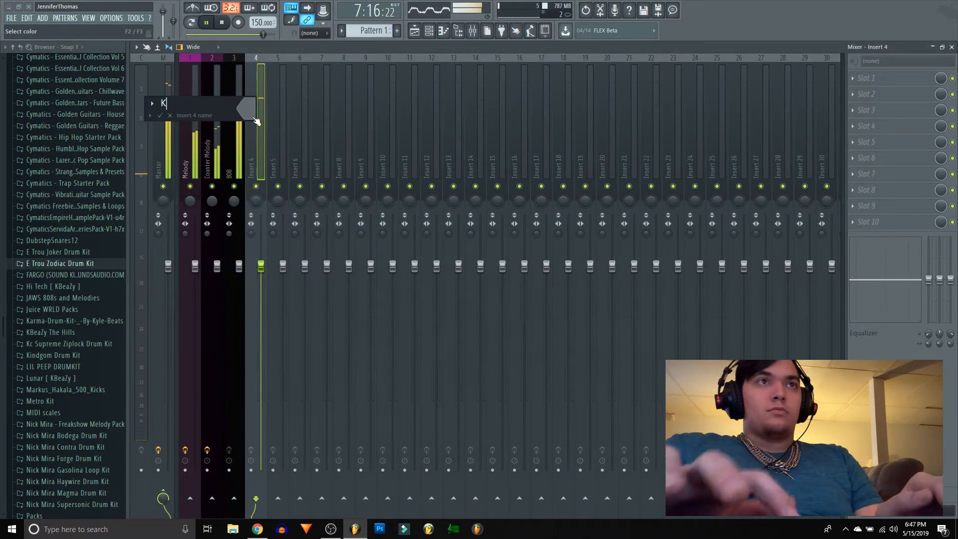
pyautogui.write('ick')
pyautogui.click(253, 117)
pyautogui.click(259, 151)
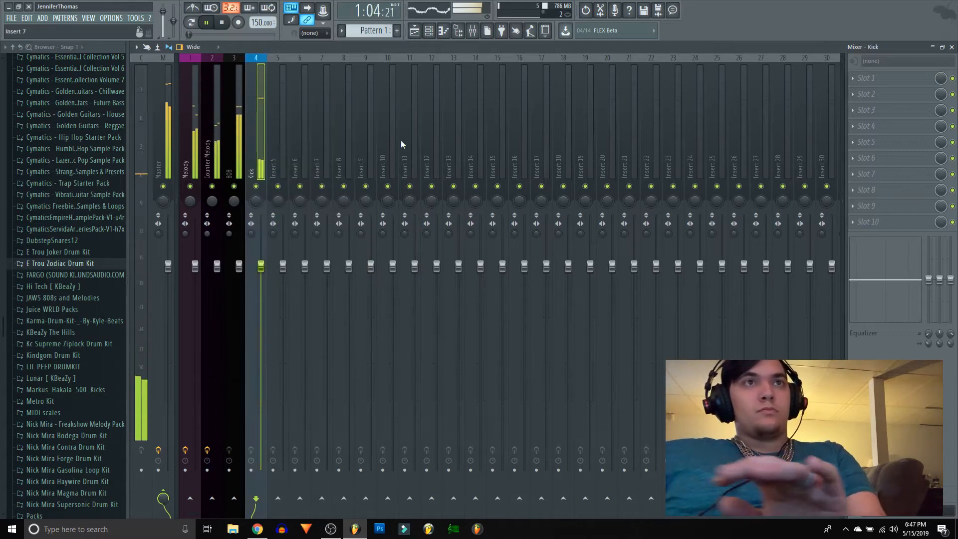
# - Load Fruity parametric EQ 2 into the first effect slot of the Kick insert and maximize its window
pyautogui.click(852, 79)
pyautogui.moveTo(855, 92)
pyautogui.click(720, 321)
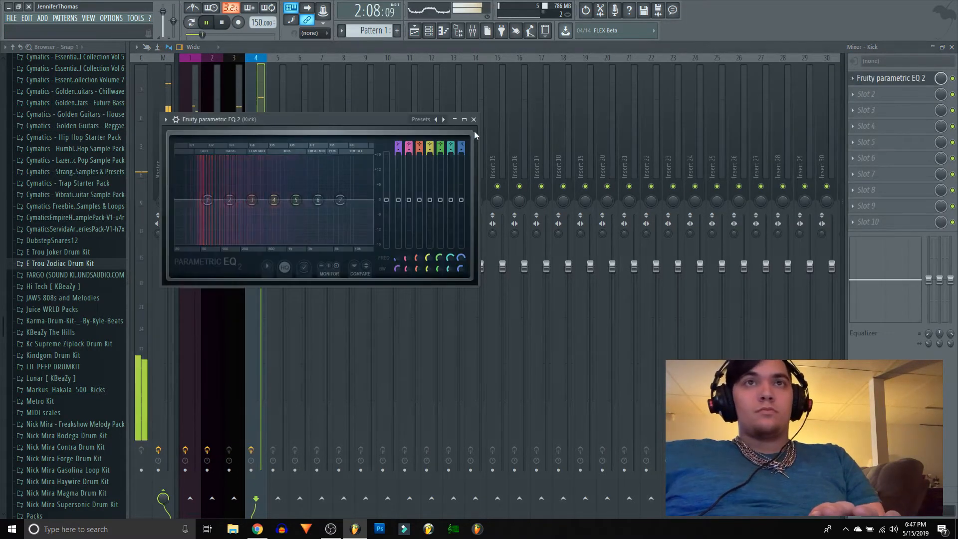
pyautogui.click(464, 119)
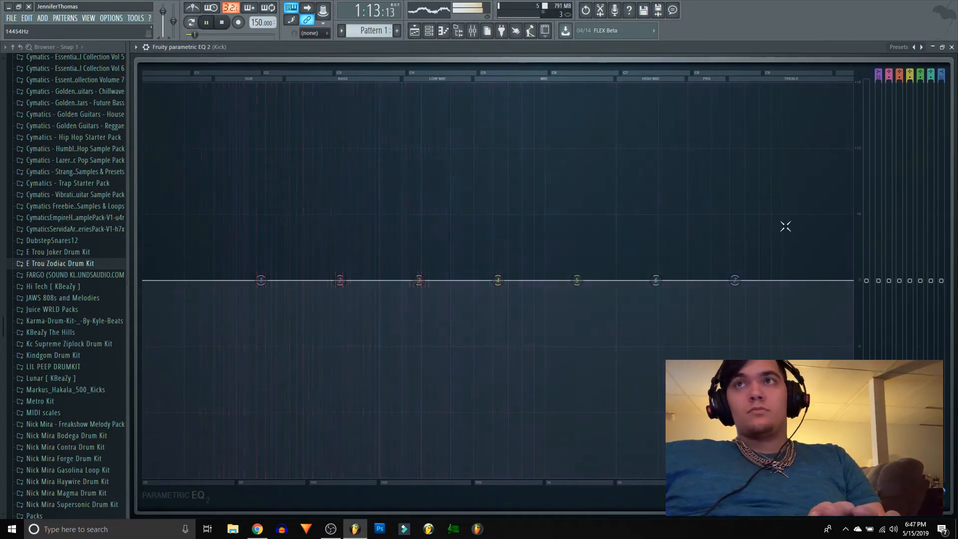
# - Cut the kick's lowest frequencies with band 1 and its highs with band 7 at about 1815 Hz
pyautogui.moveTo(734, 280); pyautogui.dragTo(586, 476)
pyautogui.moveTo(261, 280); pyautogui.dragTo(204, 476)
pyautogui.moveTo(587, 477); pyautogui.dragTo(598, 476)
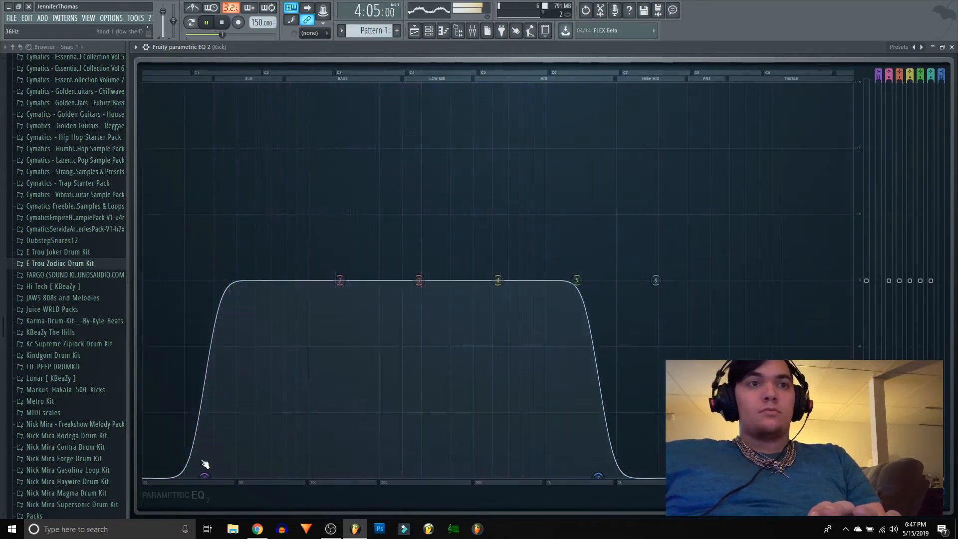
pyautogui.moveTo(204, 477); pyautogui.dragTo(208, 477)
pyautogui.moveTo(598, 477); pyautogui.dragTo(593, 476)
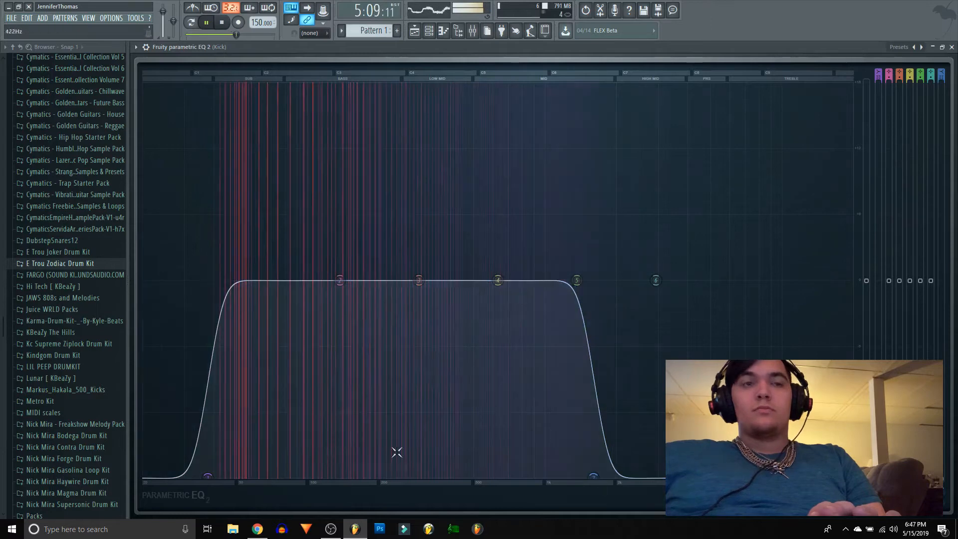
pyautogui.moveTo(208, 476); pyautogui.dragTo(209, 477)
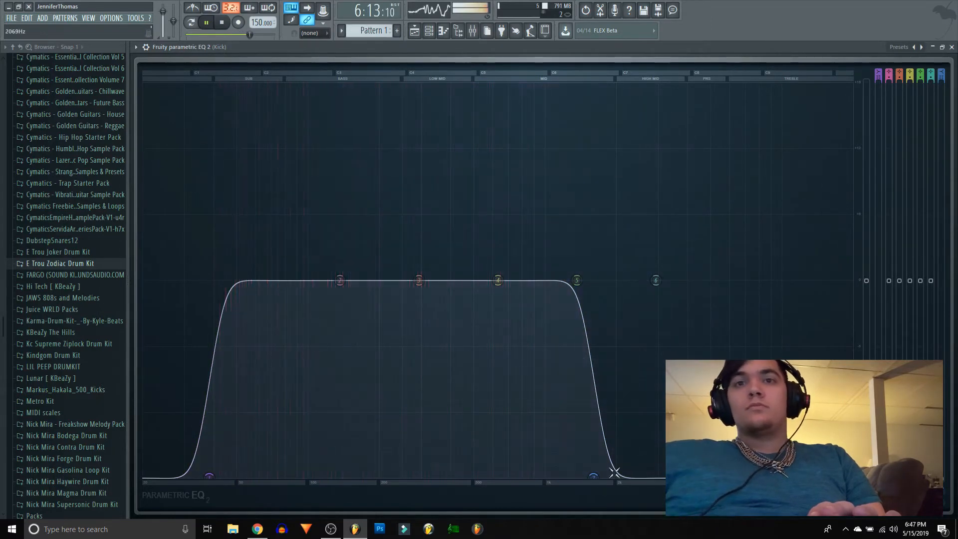
pyautogui.moveTo(593, 476); pyautogui.dragTo(606, 476)
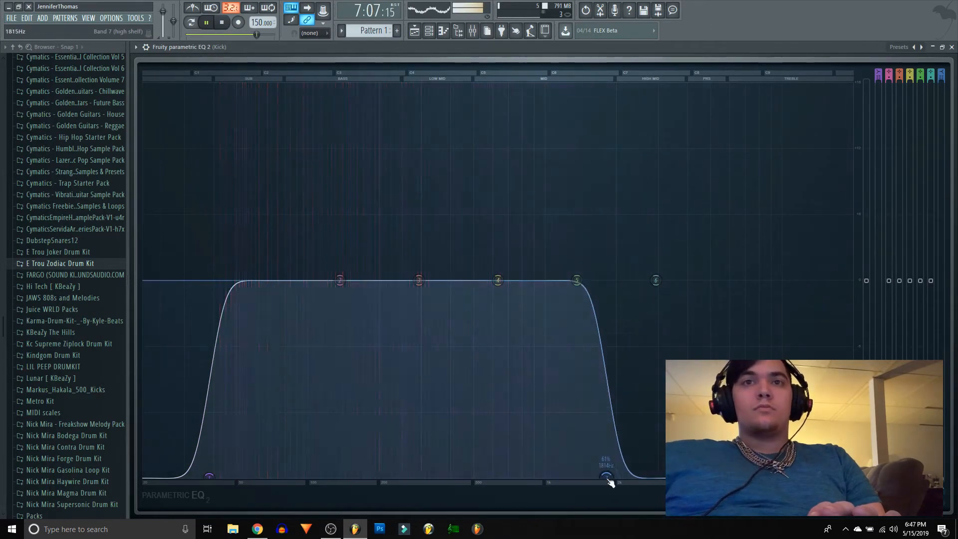
# - Close the kick's equalizer and the mixer, and stop playback
pyautogui.click(952, 47)
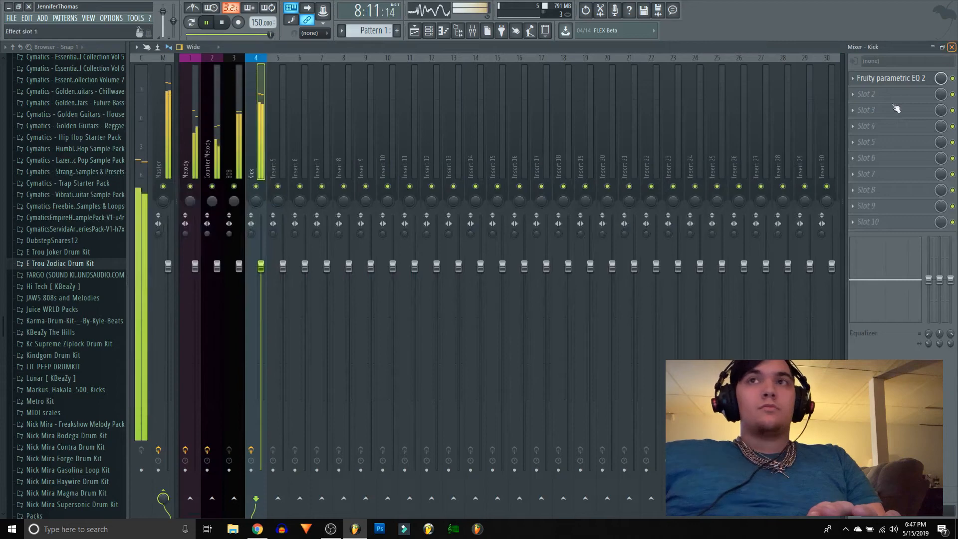
pyautogui.click(952, 47)
pyautogui.press('space')
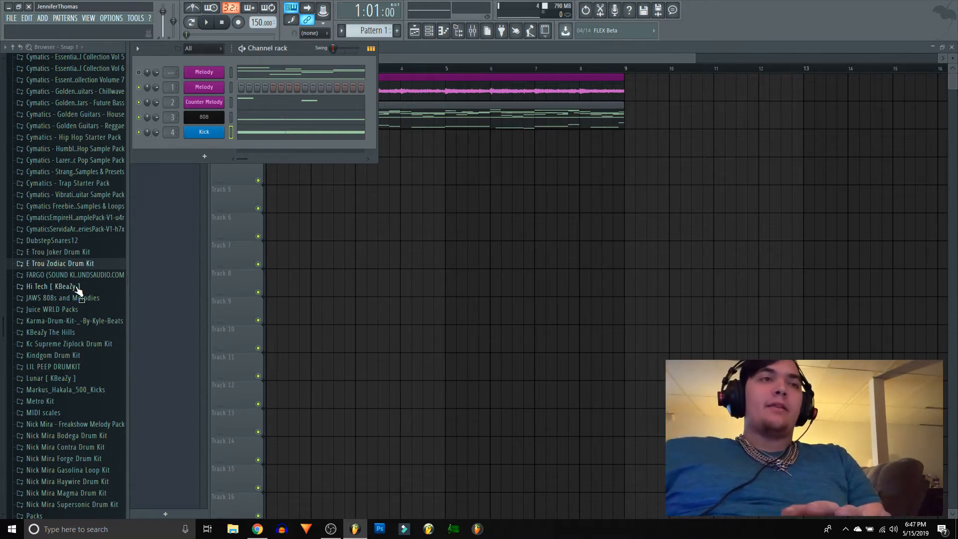
# - Open the Claps folder of the Sidepce Stigma Drum Kit Vol 3 and preview claps such as DT - Billy Clap and DT - Ink Clap
pyautogui.scroll(-3, 76, 288)
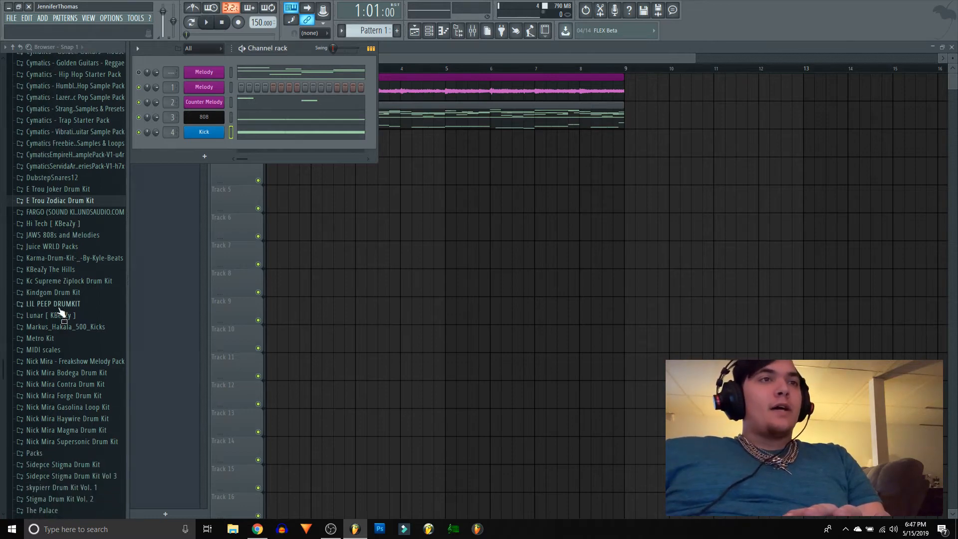
pyautogui.scroll(-10, 72, 282)
pyautogui.scroll(12, 96, 368)
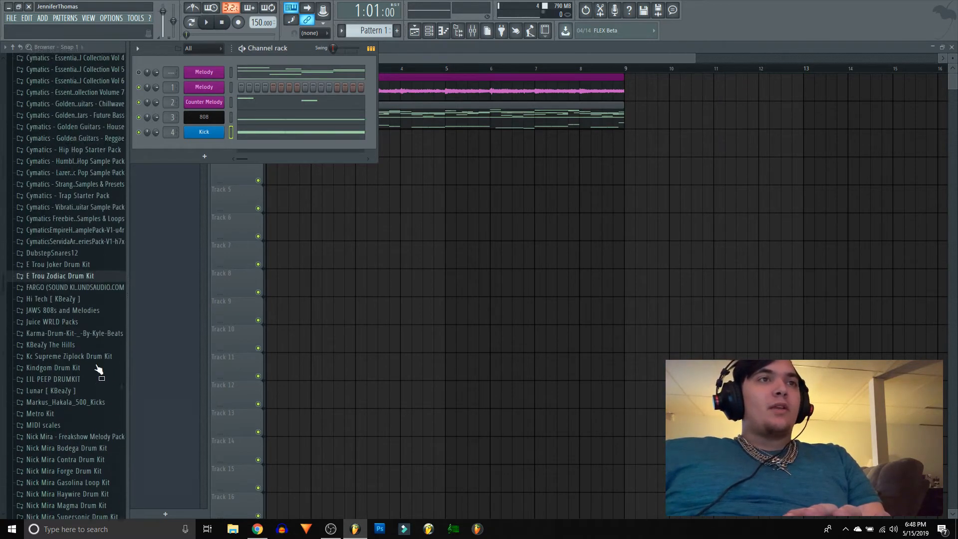
pyautogui.scroll(-10, 96, 367)
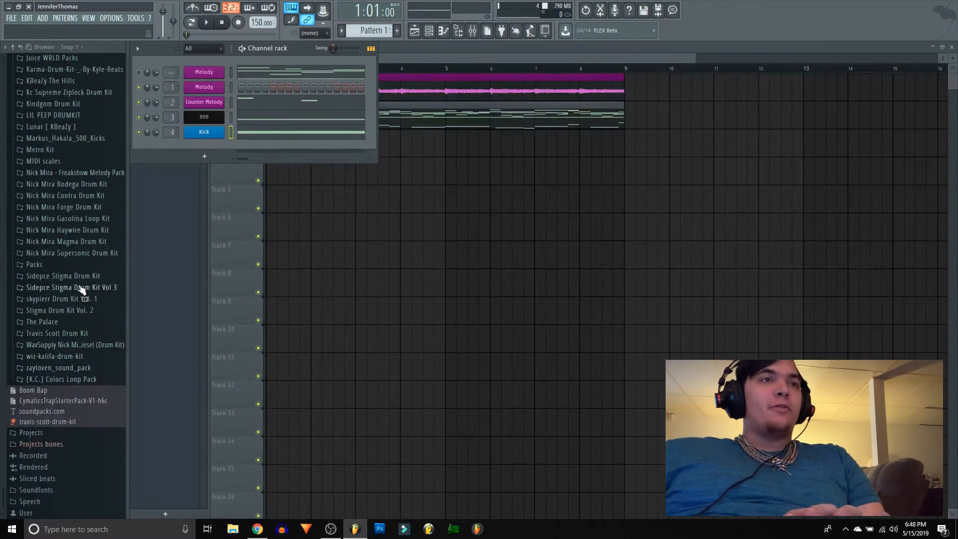
pyautogui.click(43, 289)
pyautogui.click(41, 311)
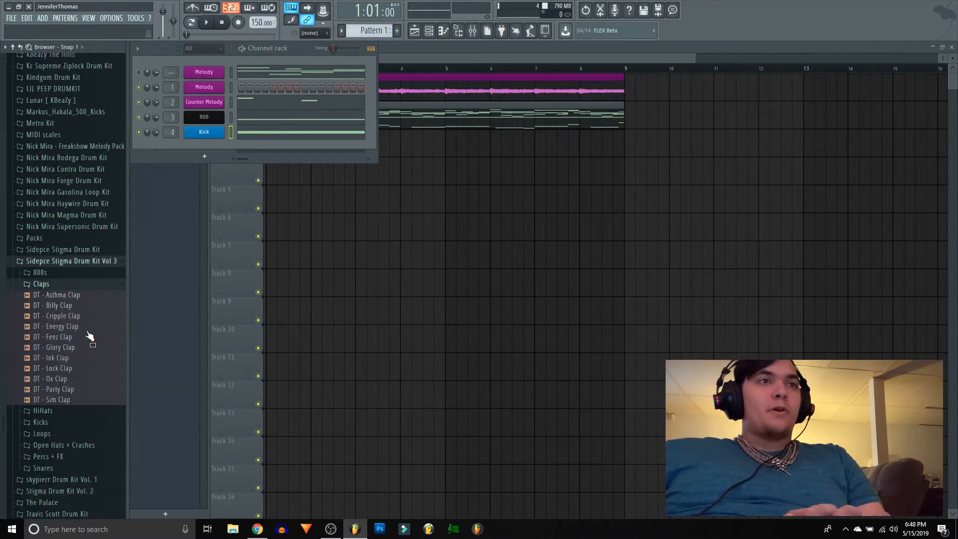
pyautogui.click(56, 321)
pyautogui.click(75, 269)
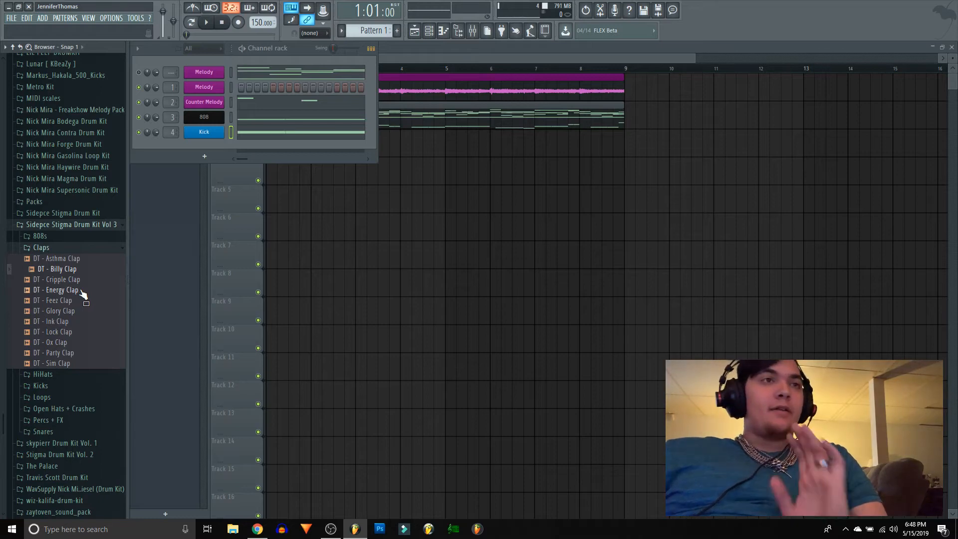
pyautogui.click(50, 322)
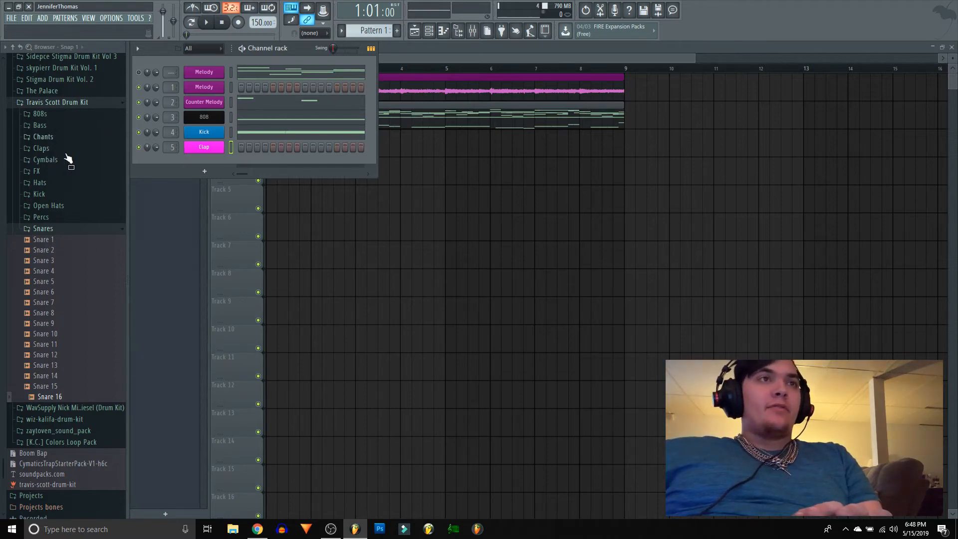
# - Collapse the Travis Scott Drum Kit folder and draw a one-bar C5 note on the Clap channel, starting on beat 3 of bar 1
pyautogui.click(70, 102)
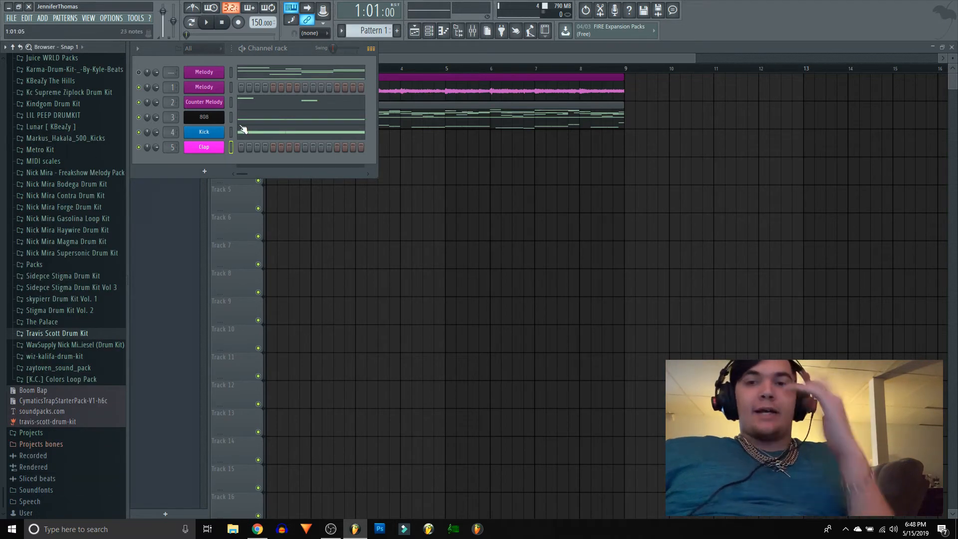
pyautogui.rightClick(224, 147)
pyautogui.click(205, 152)
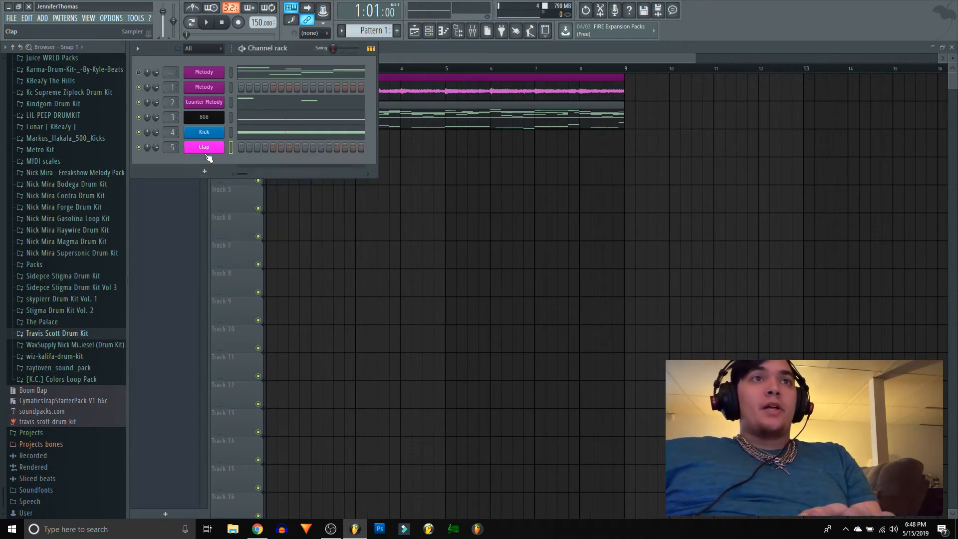
pyautogui.rightClick(225, 149)
pyautogui.click(245, 147)
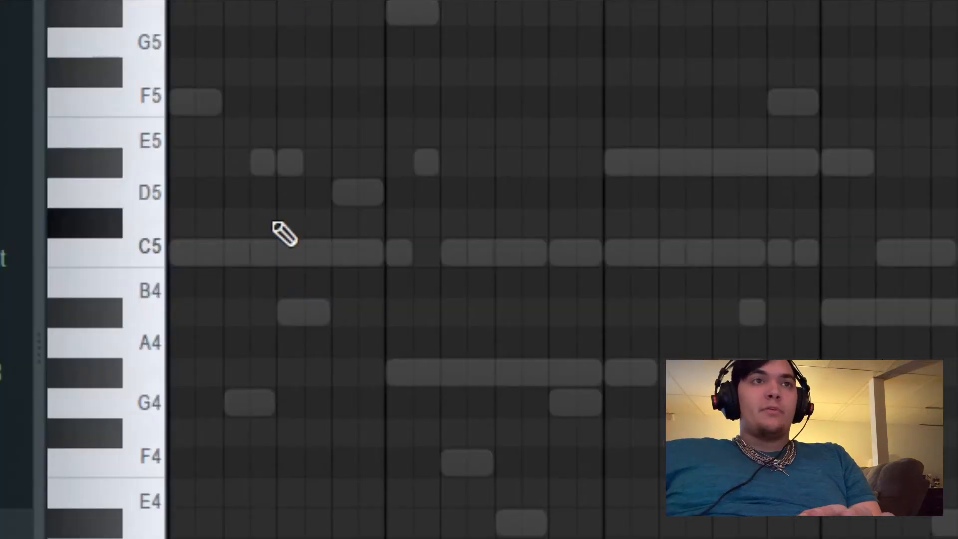
pyautogui.click(280, 250)
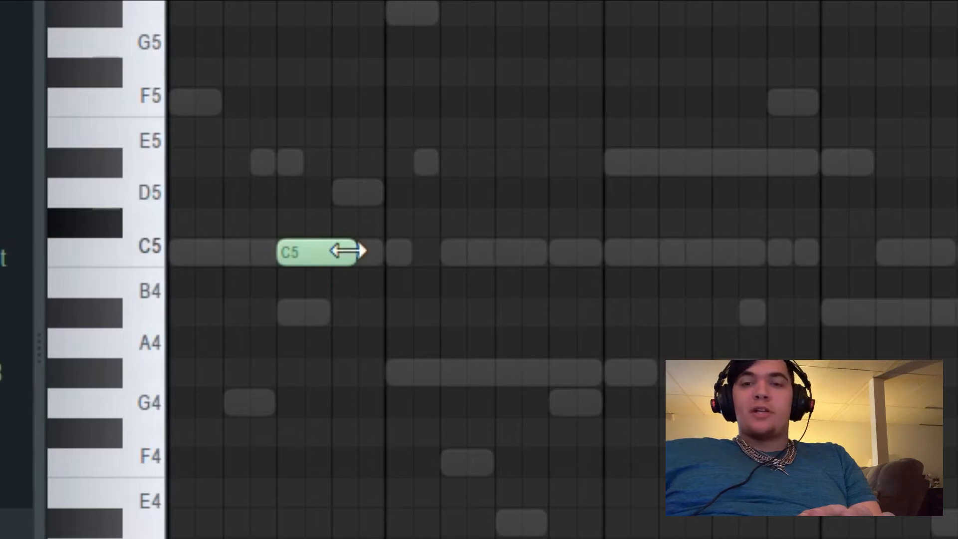
pyautogui.moveTo(352, 251); pyautogui.dragTo(482, 257)
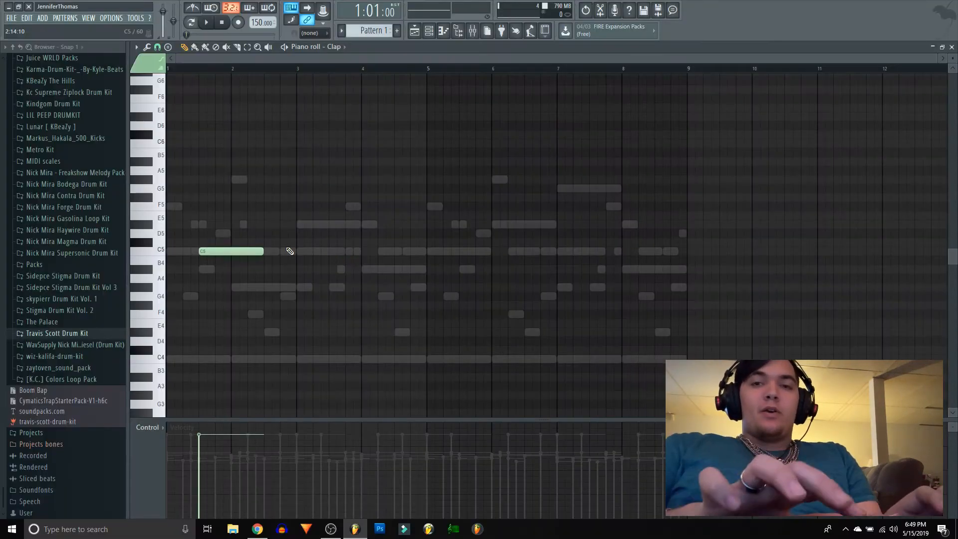
# - Repeat the C5 clap once per bar through bar 8, as short hits at 100% velocity
pyautogui.click(289, 251)
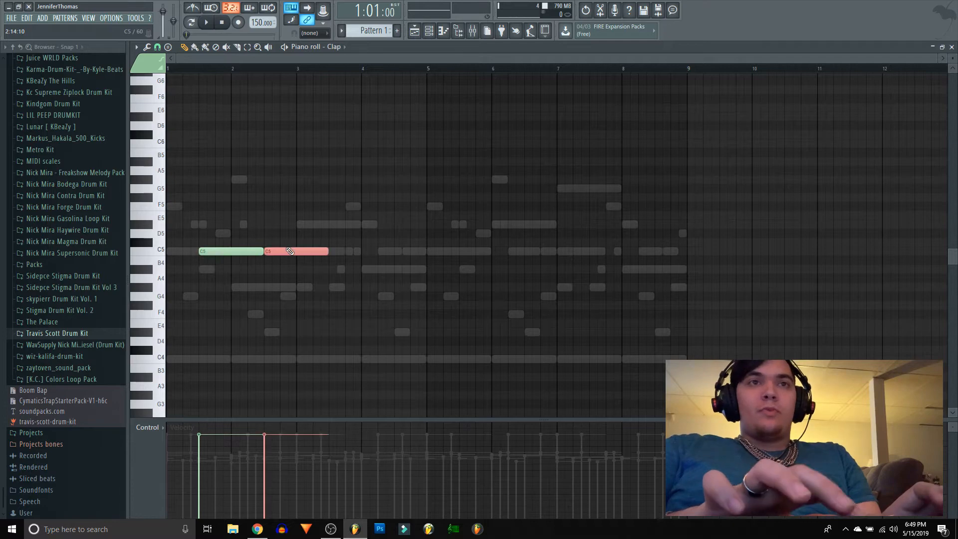
pyautogui.moveTo(289, 251); pyautogui.dragTo(684, 251)
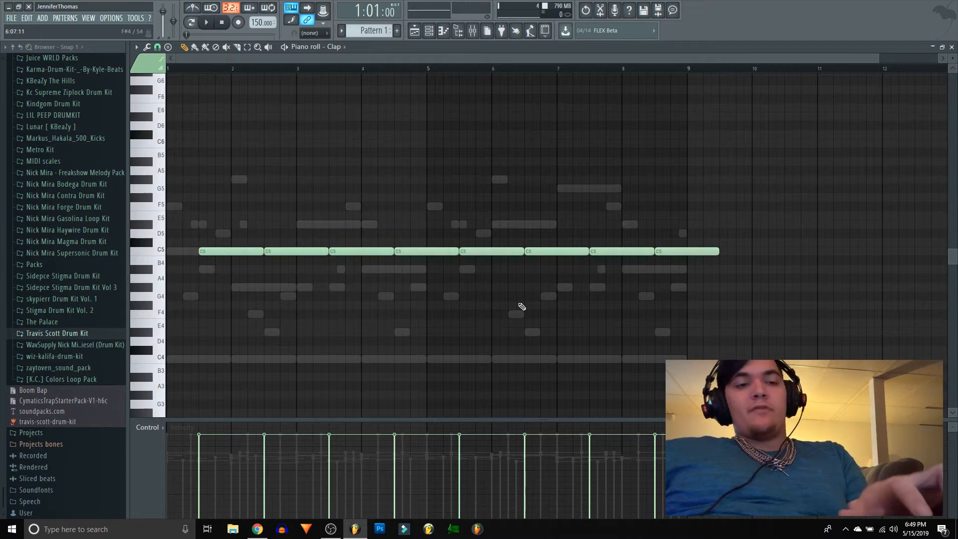
pyautogui.hotkey('shift', 'd')
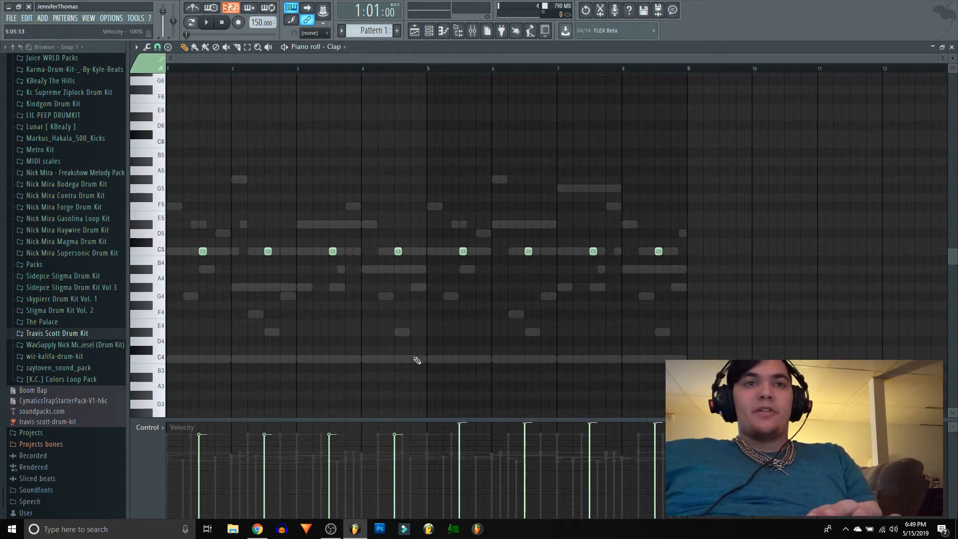
pyautogui.moveTo(417, 360); pyautogui.dragTo(212, 325)
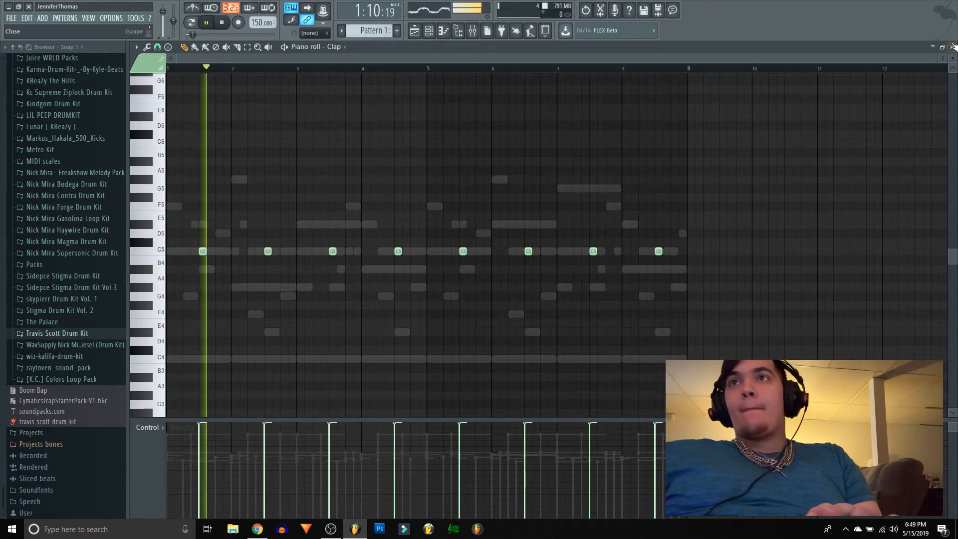
# - Close the clap's piano roll and, in the mixer, rename insert 5 to Clap with a bright pink colour
pyautogui.click(951, 47)
pyautogui.click(472, 31)
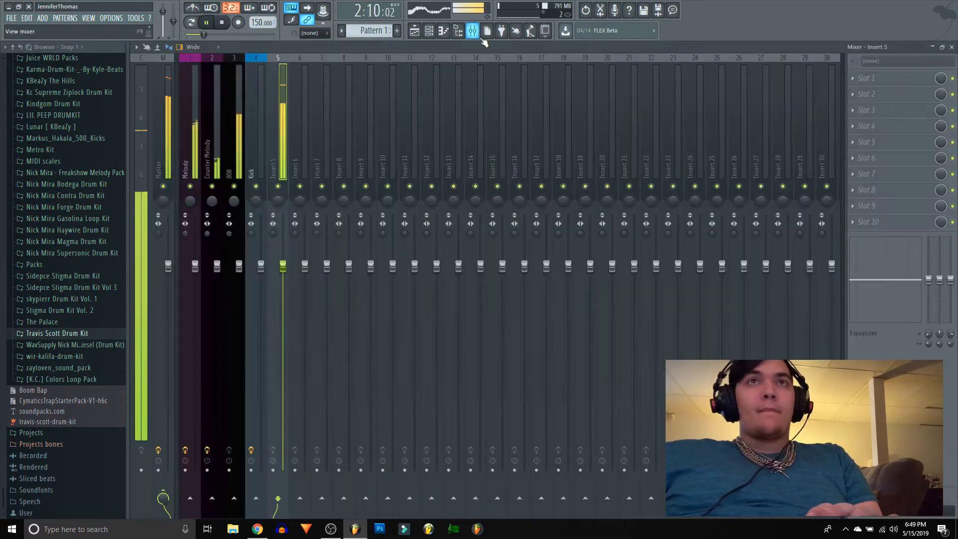
pyautogui.rightClick(282, 139)
pyautogui.write('rClap')
pyautogui.click(277, 132)
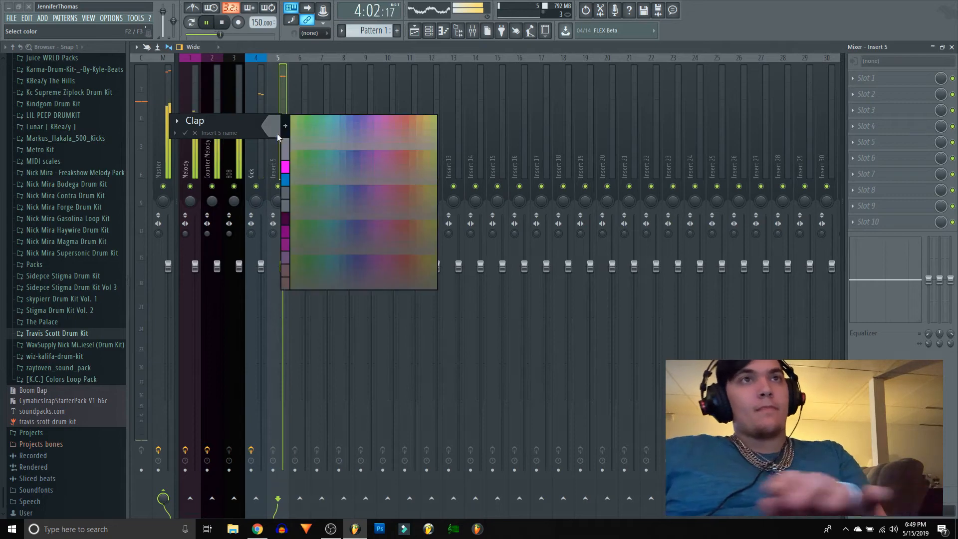
pyautogui.click(283, 150)
pyautogui.press('Return')
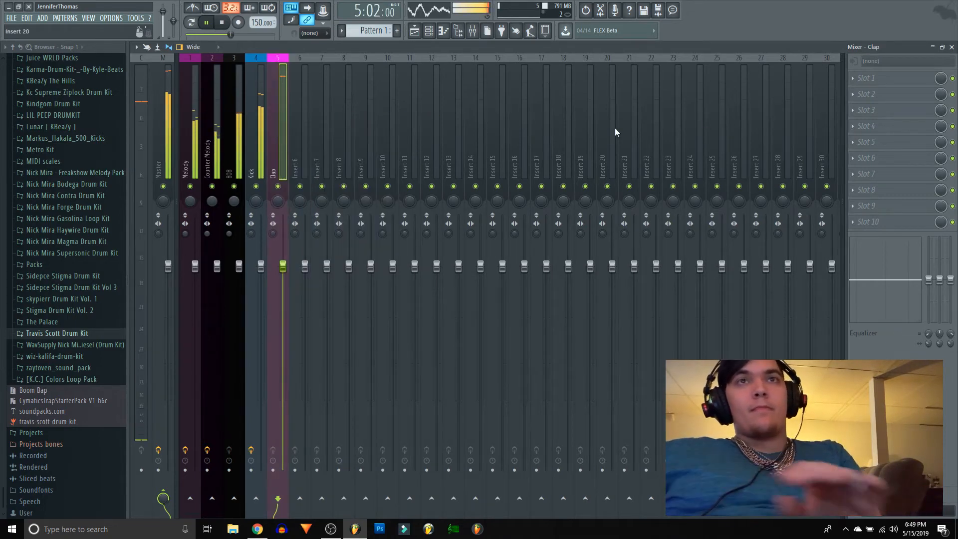
# - Add Fruity parametric EQ 2 to the Clap insert, cutting the lows with band 1 and the highs with band 7 at about 16707 Hz
pyautogui.click(863, 80)
pyautogui.moveTo(862, 92)
pyautogui.click(803, 212)
pyautogui.click(490, 145)
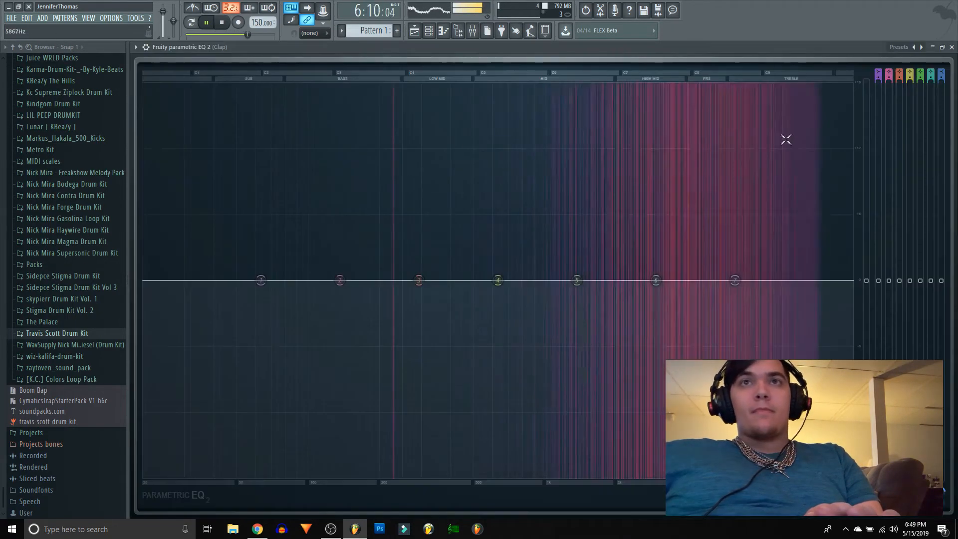
pyautogui.moveTo(261, 279); pyautogui.dragTo(415, 477)
pyautogui.moveTo(733, 281); pyautogui.dragTo(848, 473)
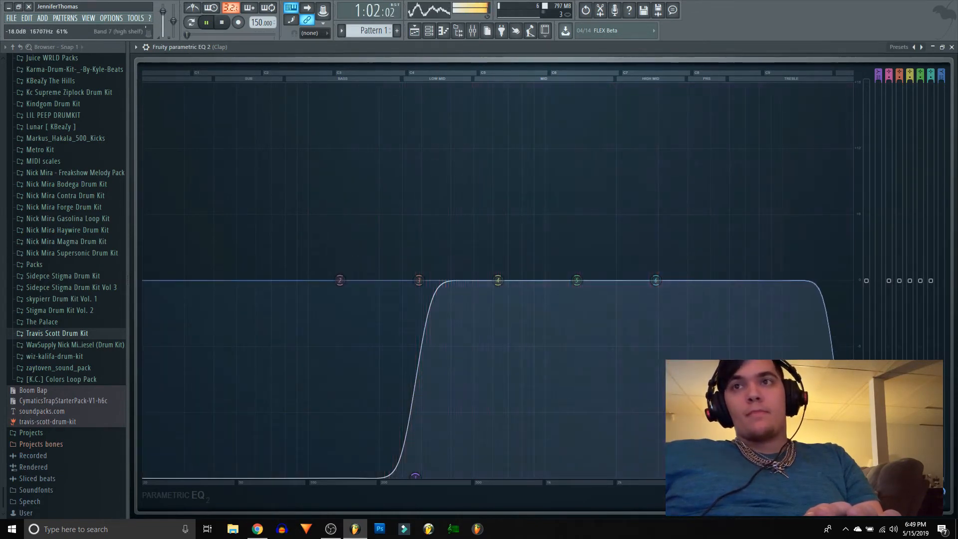
# - Close the clap's equalizer and the mixer, and stop playback
pyautogui.click(951, 47)
pyautogui.click(951, 47)
pyautogui.press('space')
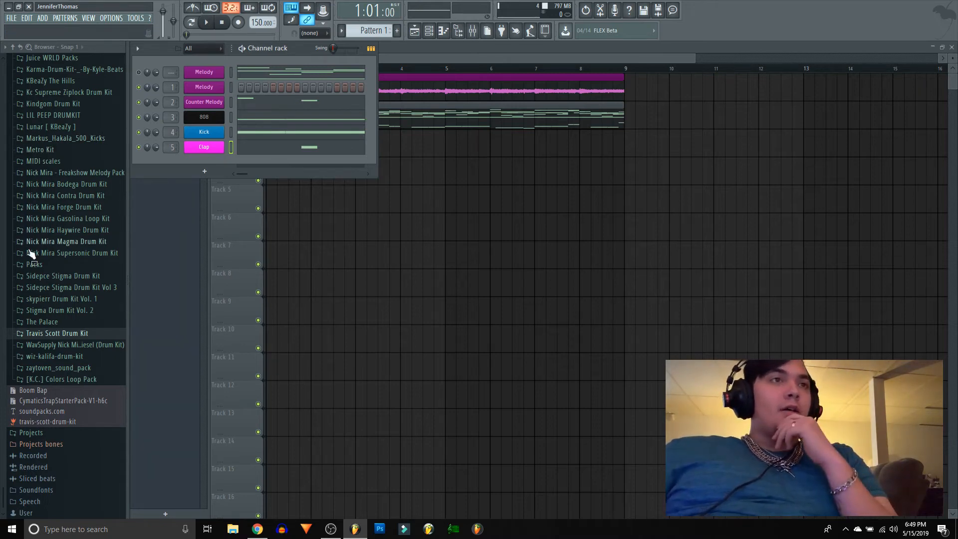
# - Play Pattern 1 to hear the claps together with the melodies, 808 and kick
pyautogui.scroll(3, 35, 264)
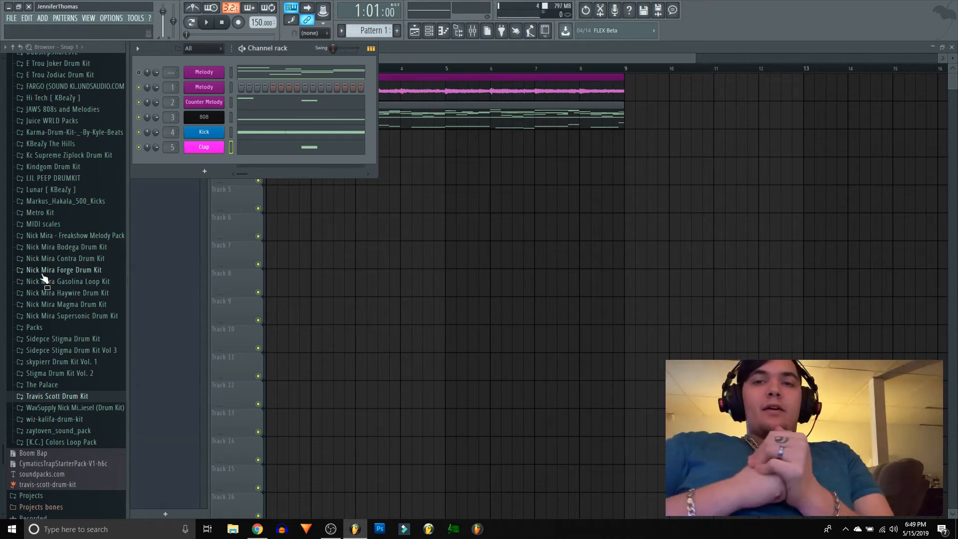
pyautogui.press('space')
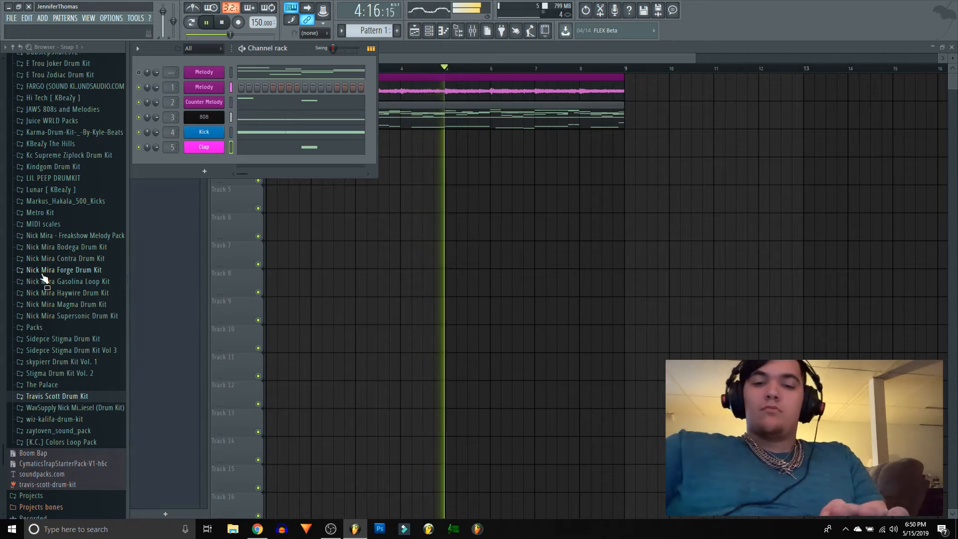
pyautogui.press('space')
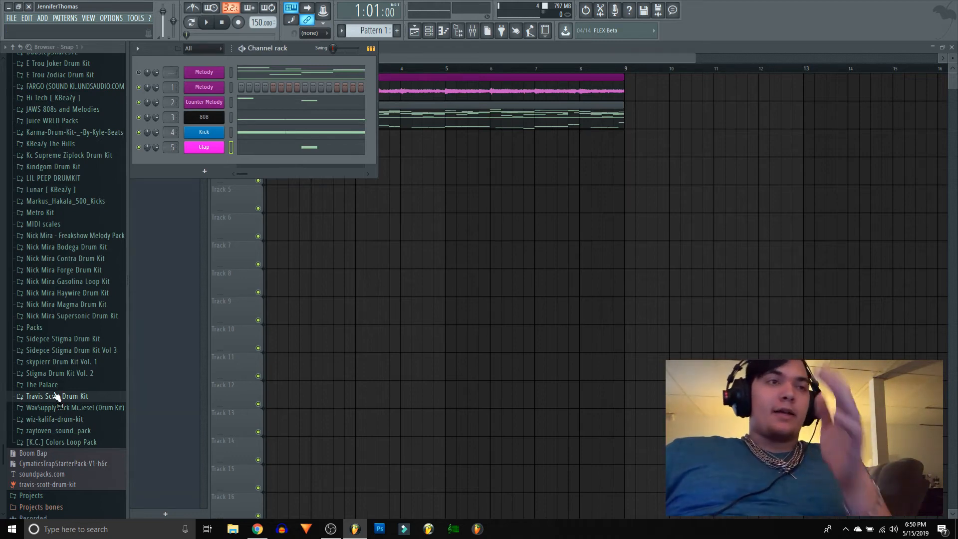
# - Add a green Hi Hats channel from the HiHats folder of the Sidepce Stigma Drum Kit Vol 3 and preview DT - Metro HH
pyautogui.click(50, 351)
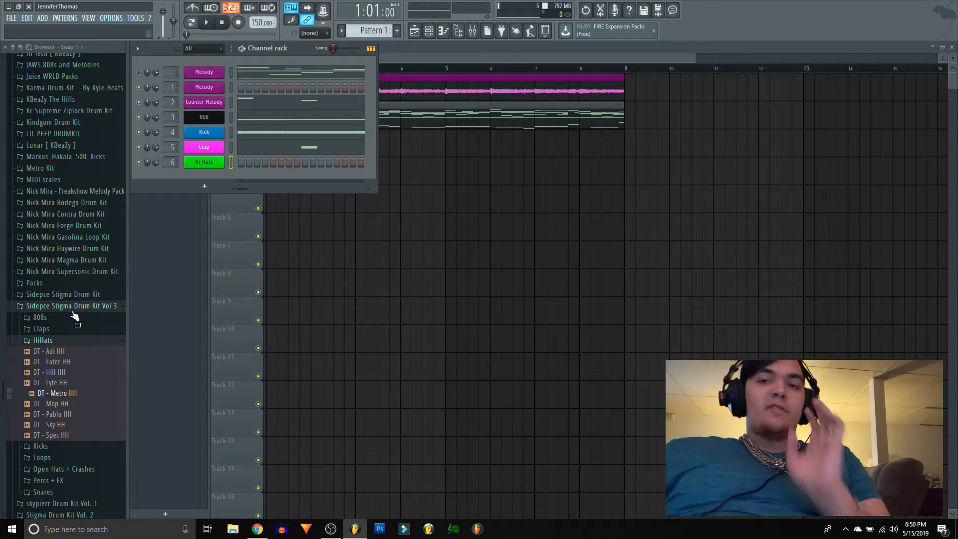
pyautogui.click(69, 402)
pyautogui.click(70, 394)
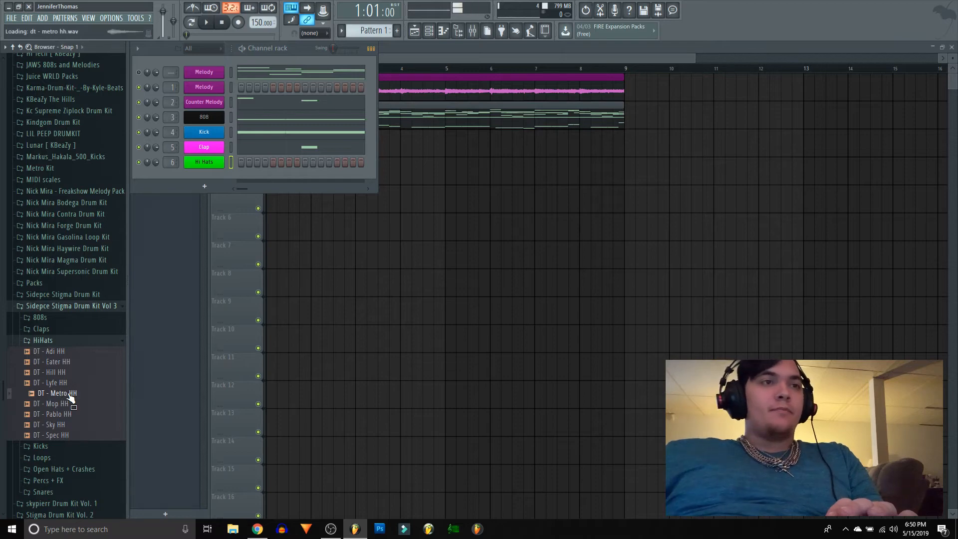
pyautogui.click(78, 306)
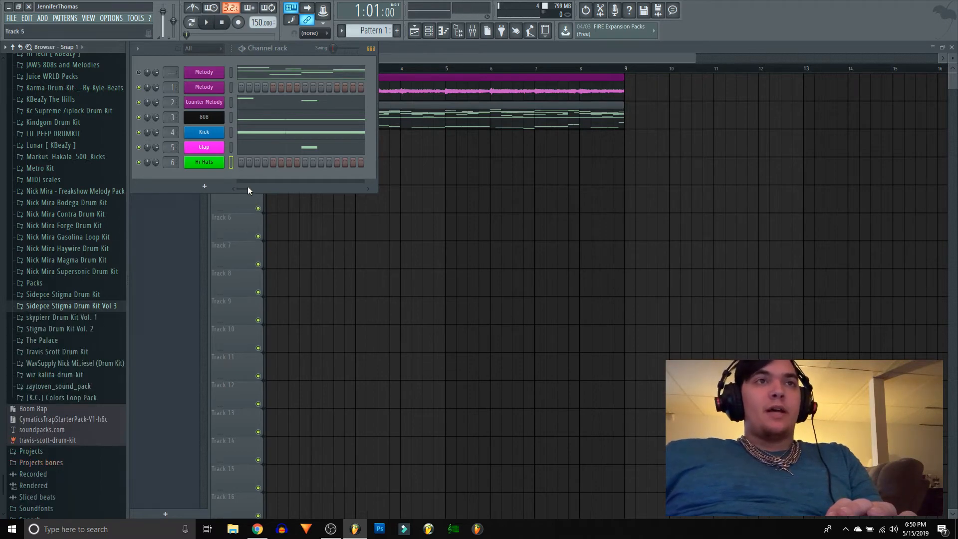
# - Open the Hi Hats channel's piano roll and draw a C5 note spanning bars 1 to 4
pyautogui.rightClick(231, 160)
pyautogui.click(239, 163)
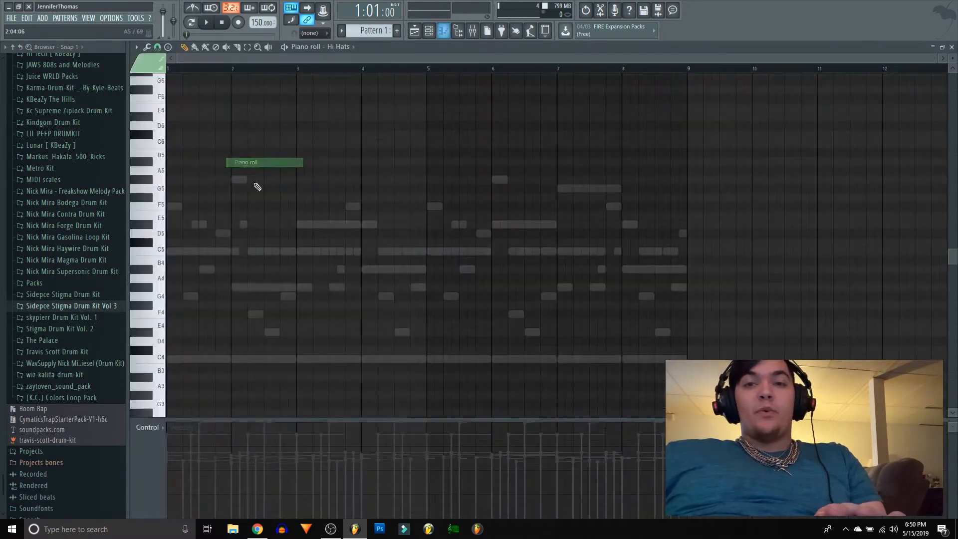
pyautogui.click(212, 252)
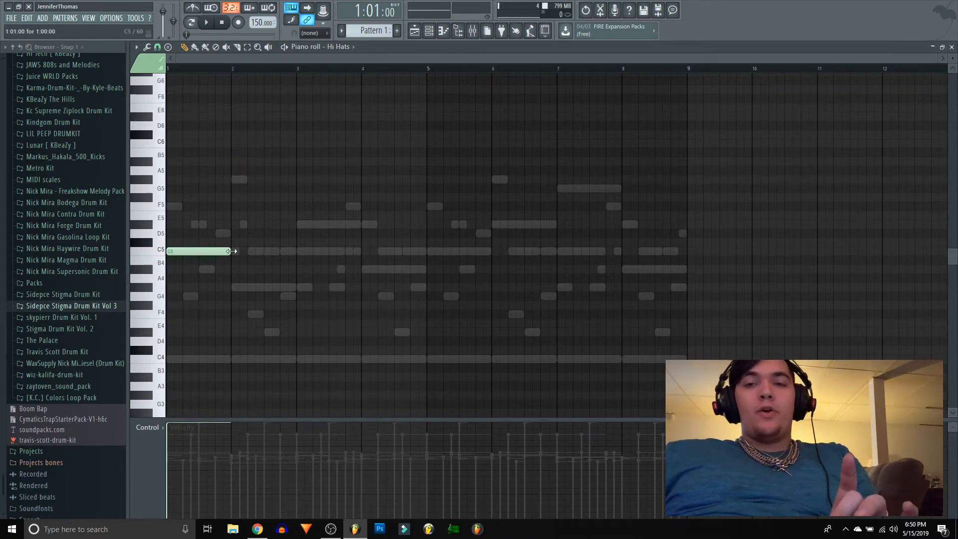
pyautogui.moveTo(239, 253); pyautogui.dragTo(417, 269)
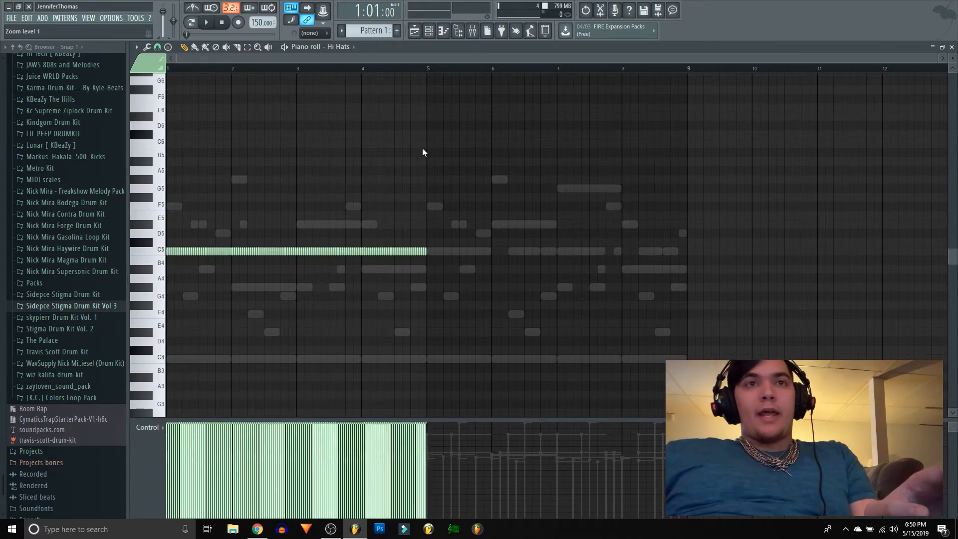
# - Split the four-bar hi-hat note into eighth notes with the arpeggiator and listen to the pattern
pyautogui.hotkey('alt', 'a')
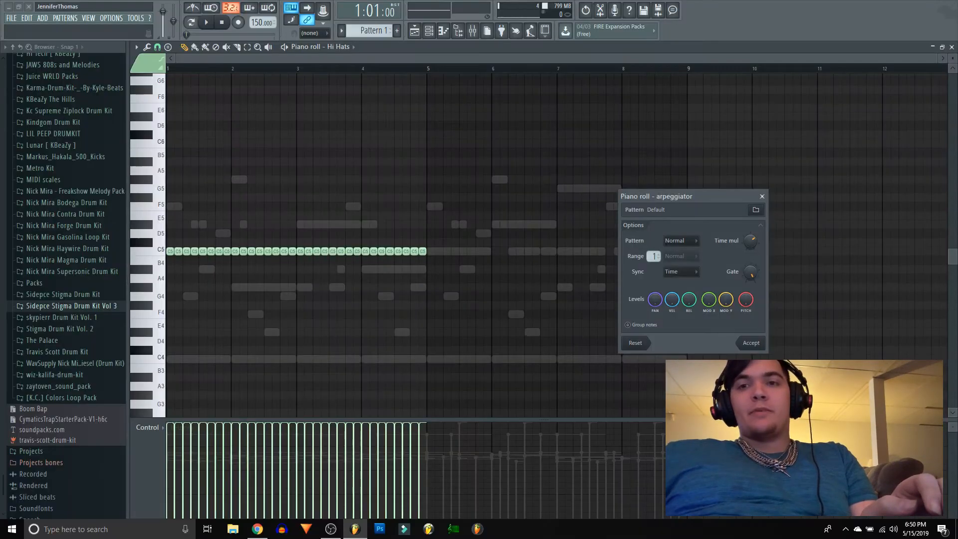
pyautogui.click(635, 453)
pyautogui.scroll(2, 184, 67)
pyautogui.press('space')
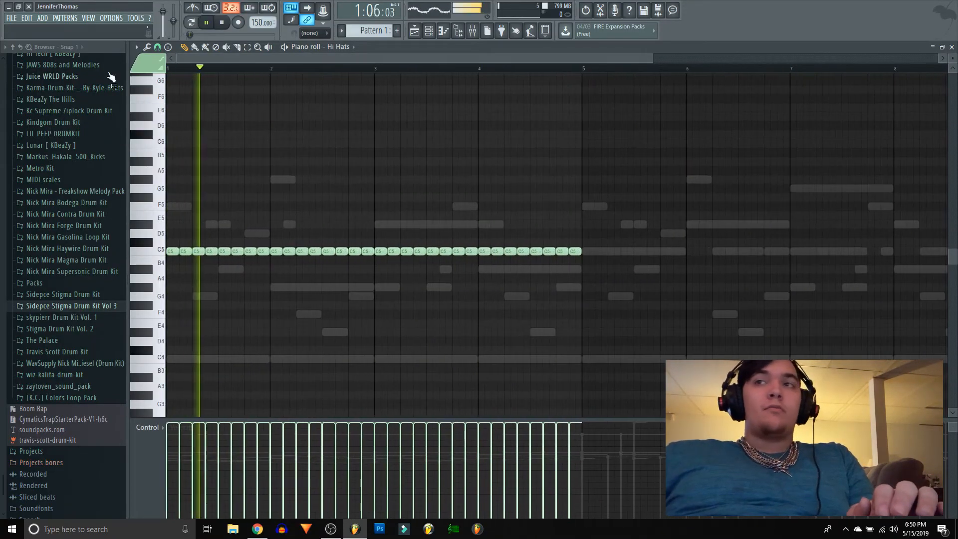
pyautogui.scroll(3, 189, 68)
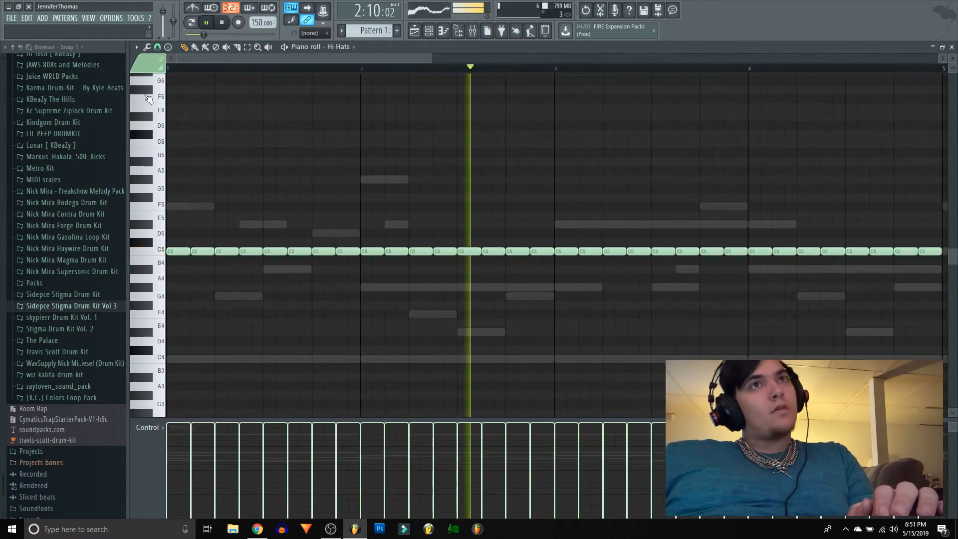
pyautogui.press('space')
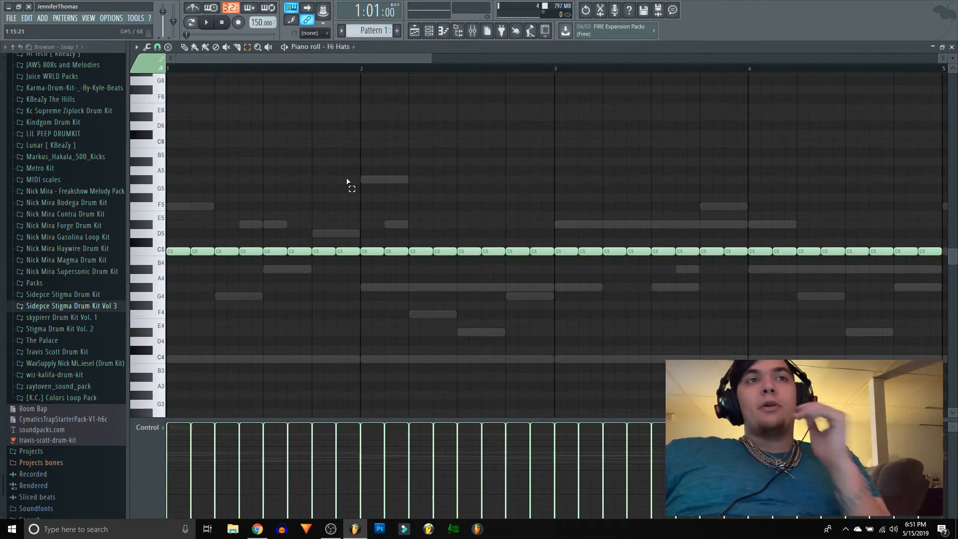
# - Use the arpeggiator to split the first hi-hat note of bar 1 and of bar 3 into two hits each
pyautogui.click(178, 250)
pyautogui.hotkey('alt', 'a')
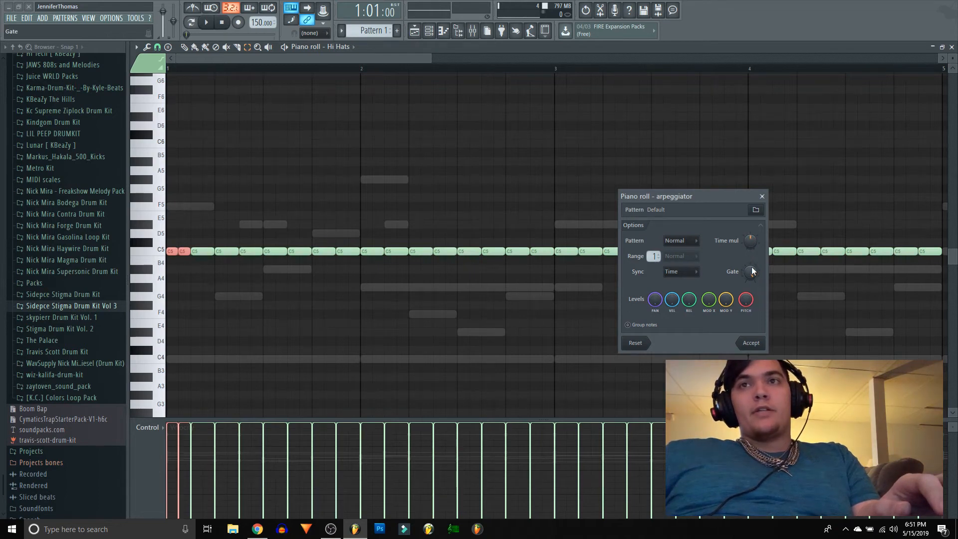
pyautogui.click(751, 343)
pyautogui.moveTo(762, 271); pyautogui.dragTo(762, 272)
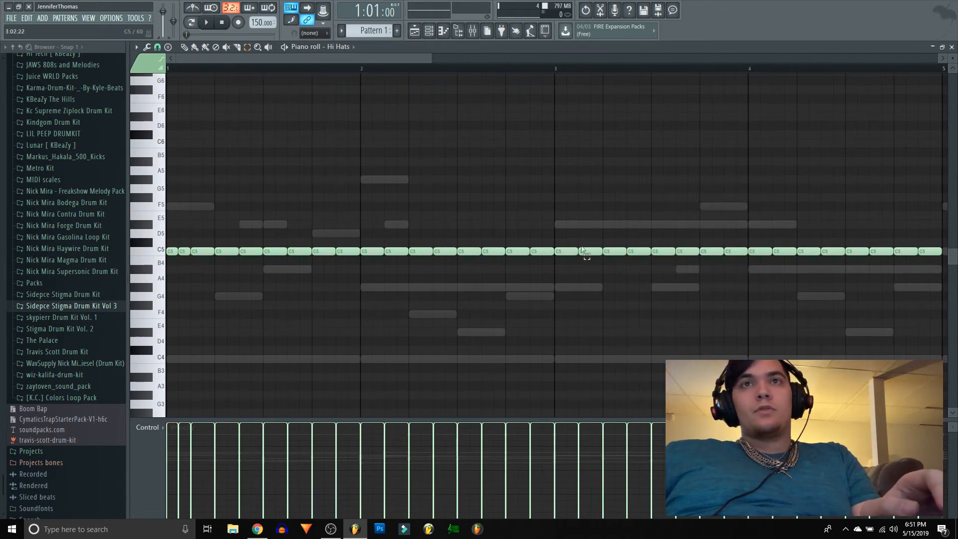
pyautogui.moveTo(556, 234); pyautogui.dragTo(571, 258)
pyautogui.hotkey('alt', 'a')
pyautogui.click(745, 344)
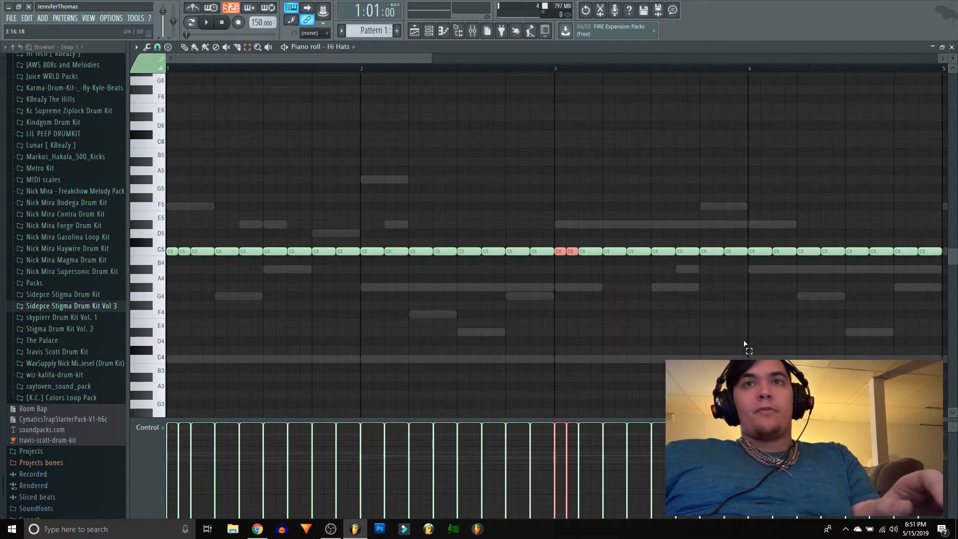
# - Play the pattern from the start to check the hi-hat double hits
pyautogui.press('space')
pyautogui.press('space')
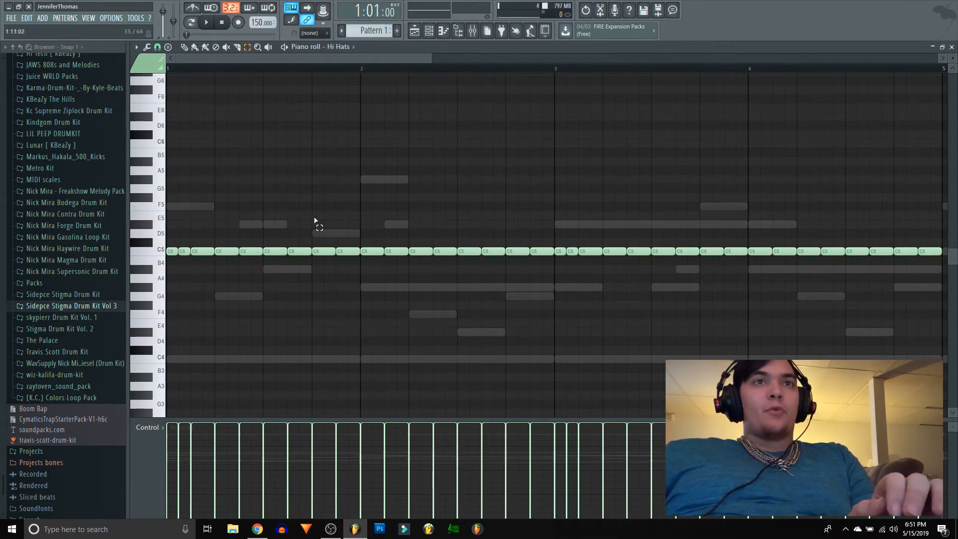
pyautogui.press('space')
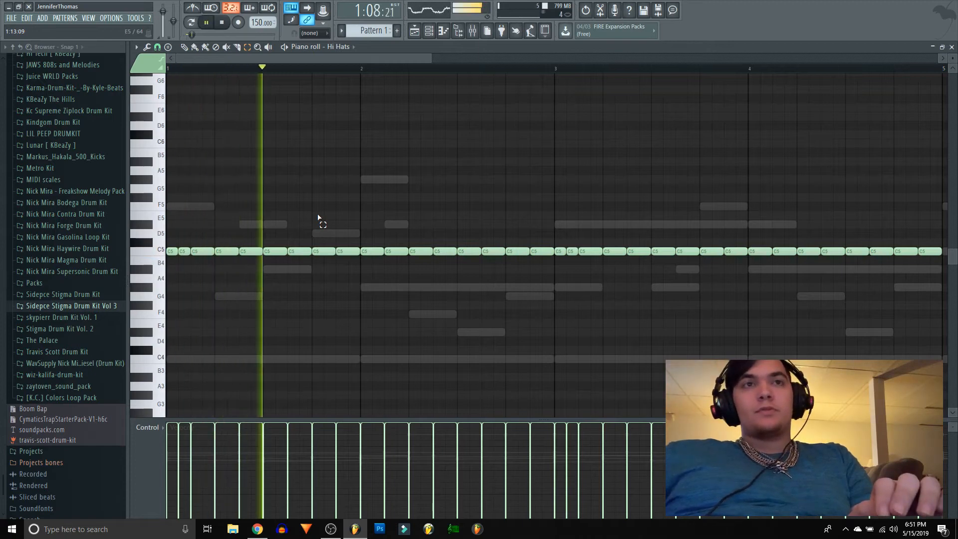
pyautogui.press('space')
# - Use the arpeggiator to split the third hi-hat note of bar 2 into a roll of four hits
pyautogui.click(424, 251)
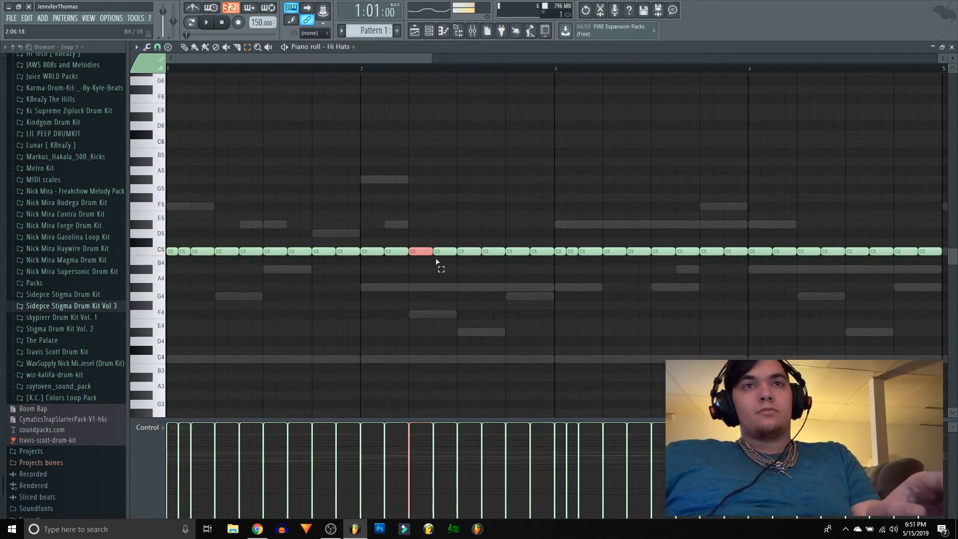
pyautogui.hotkey('alt', 'a')
pyautogui.scroll(-1, 752, 240)
pyautogui.click(750, 342)
pyautogui.click(424, 263)
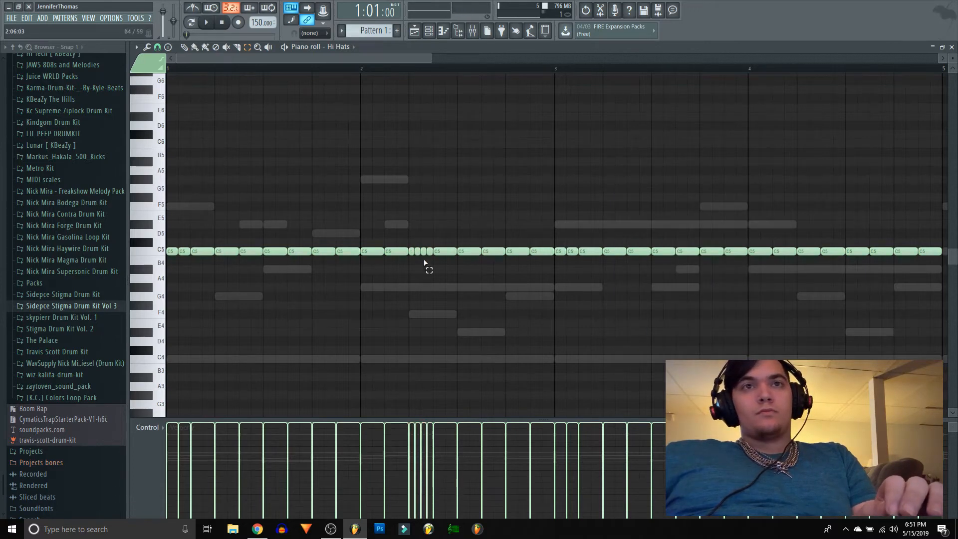
# - Delete the last hit of the bar 2 hi-hat roll and transpose its three remaining hits down four semitones to G#4
pyautogui.click(430, 251)
pyautogui.press('Delete')
pyautogui.moveTo(426, 258); pyautogui.dragTo(412, 259)
pyautogui.click(417, 253)
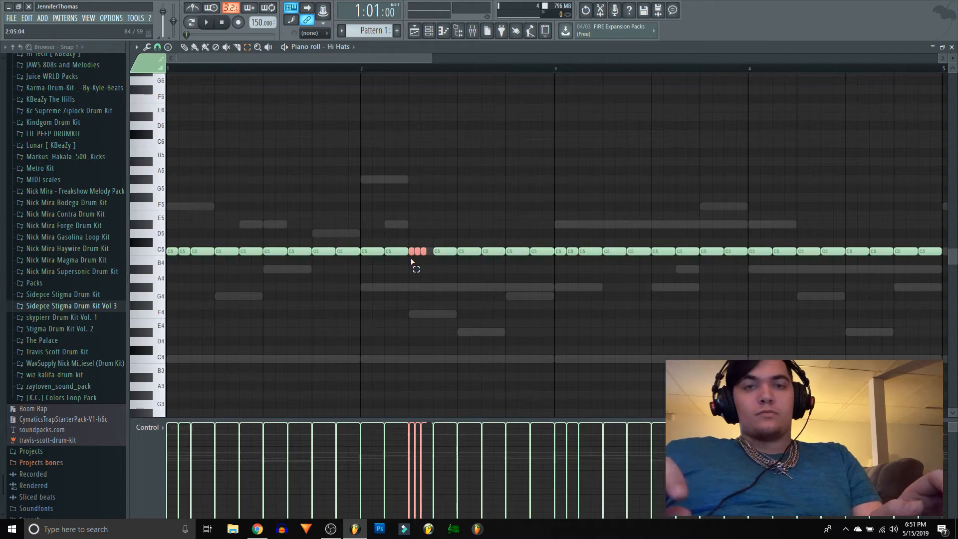
pyautogui.hotkey('shift', 'Down')
pyautogui.hotkey('shift', 'Down')
pyautogui.hotkey('shift', 'Down')
pyautogui.hotkey('shift', 'Down')
# - Play the pattern from the start to check the pitched-down roll in bar 2
pyautogui.press('space')
pyautogui.click(412, 260)
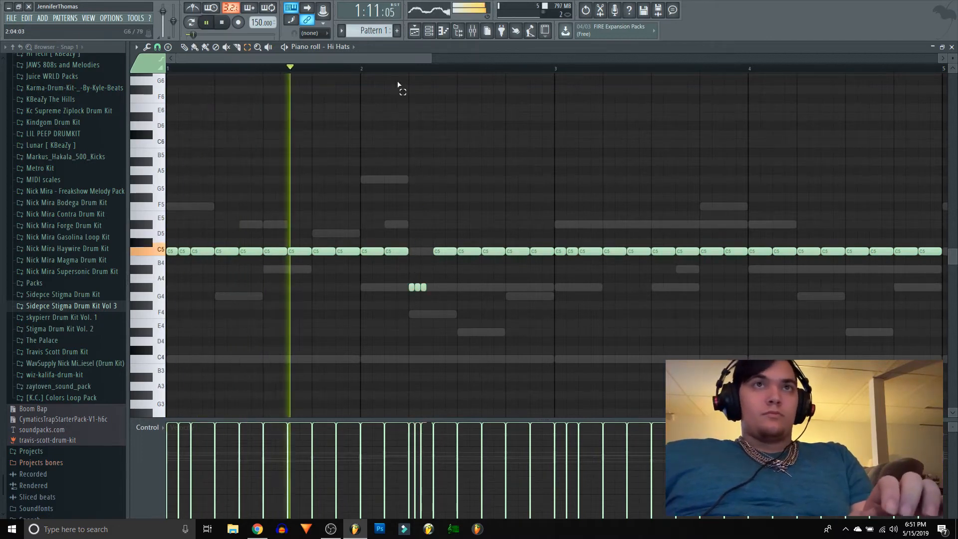
pyautogui.scroll(-1, 402, 91)
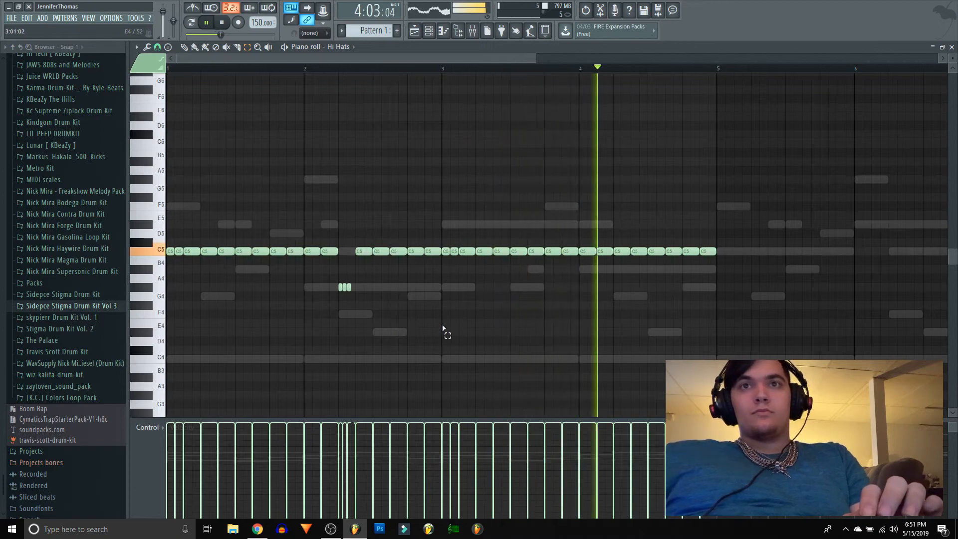
pyautogui.press('space')
# - Use the arpeggiator to split the third hi-hat note of bar 4 into a roll of eight hits
pyautogui.moveTo(626, 236); pyautogui.dragTo(630, 257)
pyautogui.hotkey('alt', 'a')
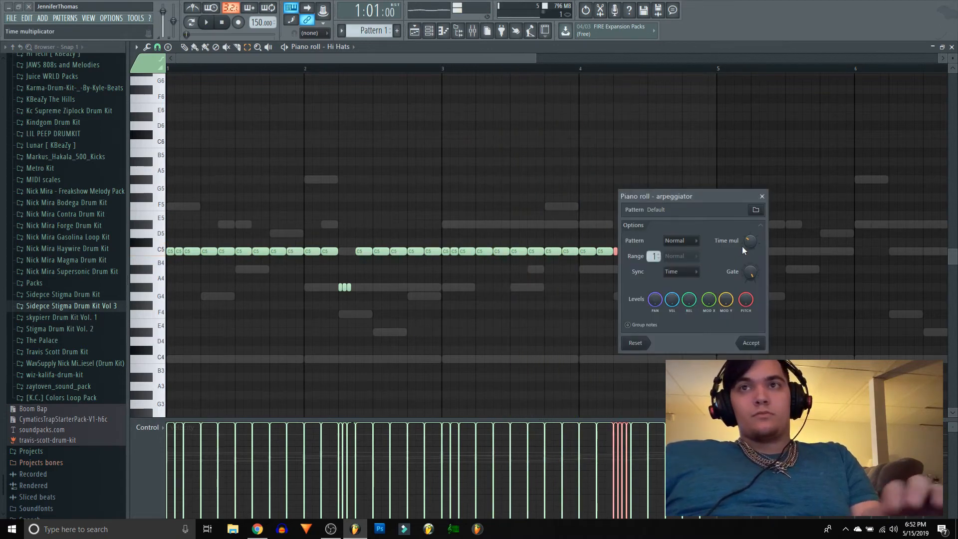
pyautogui.press('space')
pyautogui.click(746, 344)
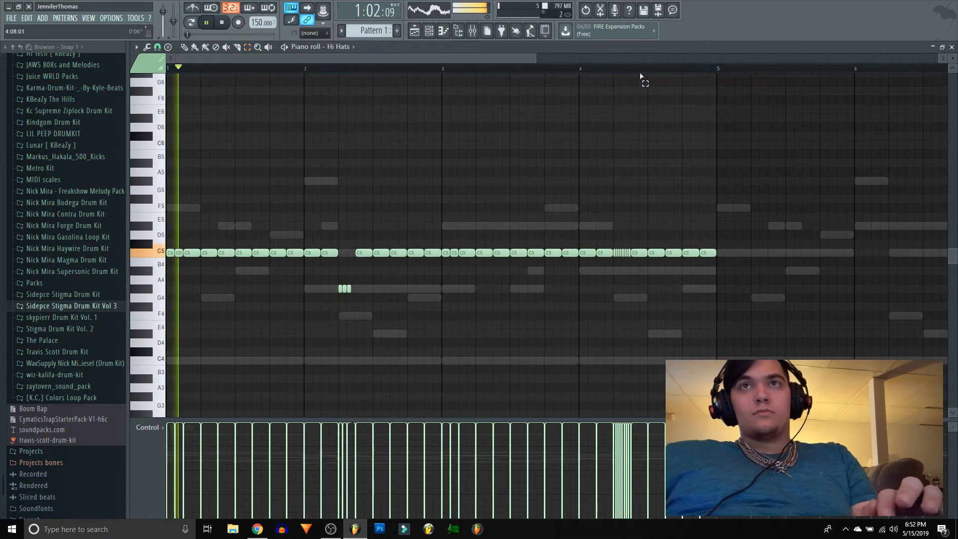
# - Delete the last four hits of the bar 4 roll and transpose the remaining four down five semitones to G4
pyautogui.scroll(3, 640, 76)
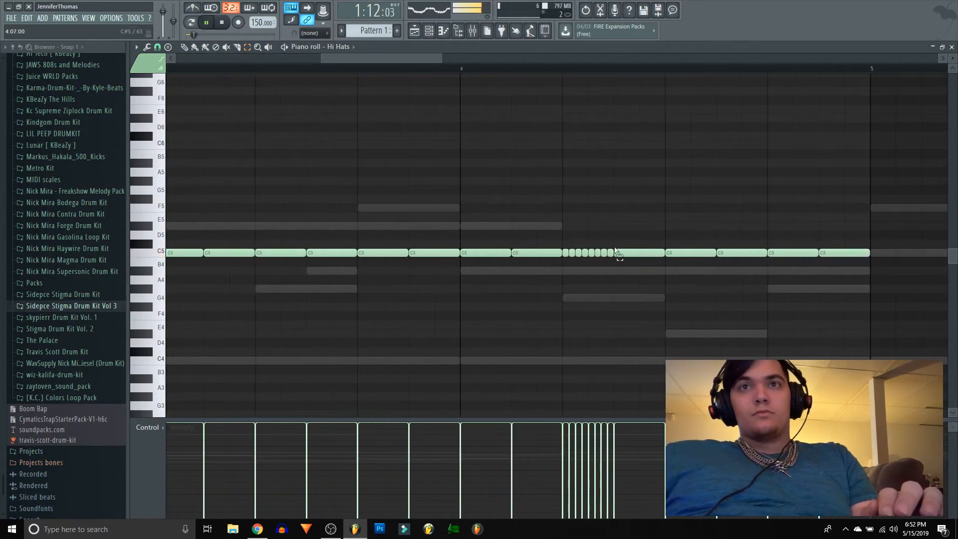
pyautogui.moveTo(599, 264); pyautogui.dragTo(568, 255)
pyautogui.press('Delete')
pyautogui.hotkey('shift', 'Down')
pyautogui.hotkey('shift', 'Down')
pyautogui.hotkey('shift', 'Down')
pyautogui.hotkey('shift', 'Down')
pyautogui.hotkey('shift', 'Down')
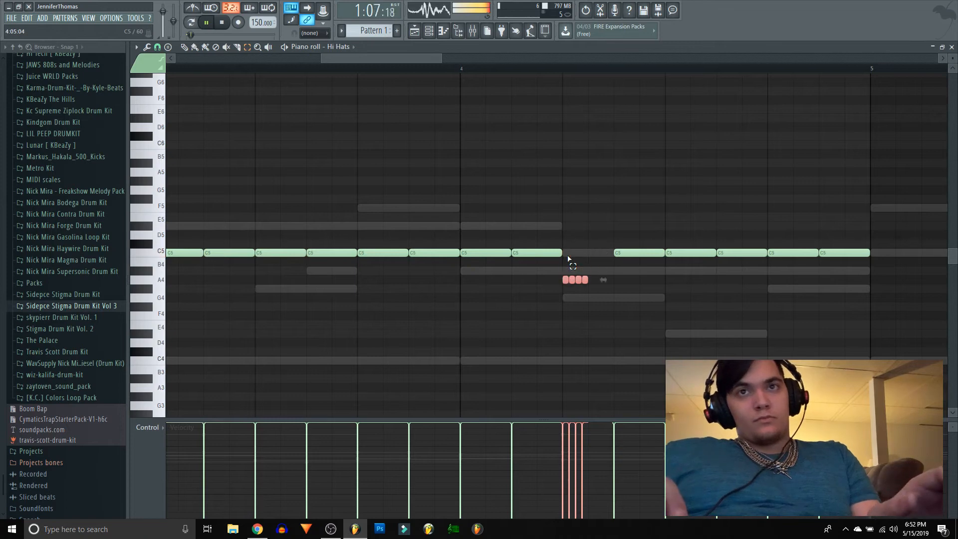
pyautogui.click(568, 258)
# - Listen to the four-bar hi-hat pattern with the lowered roll in bar 4
pyautogui.scroll(-3, 500, 80)
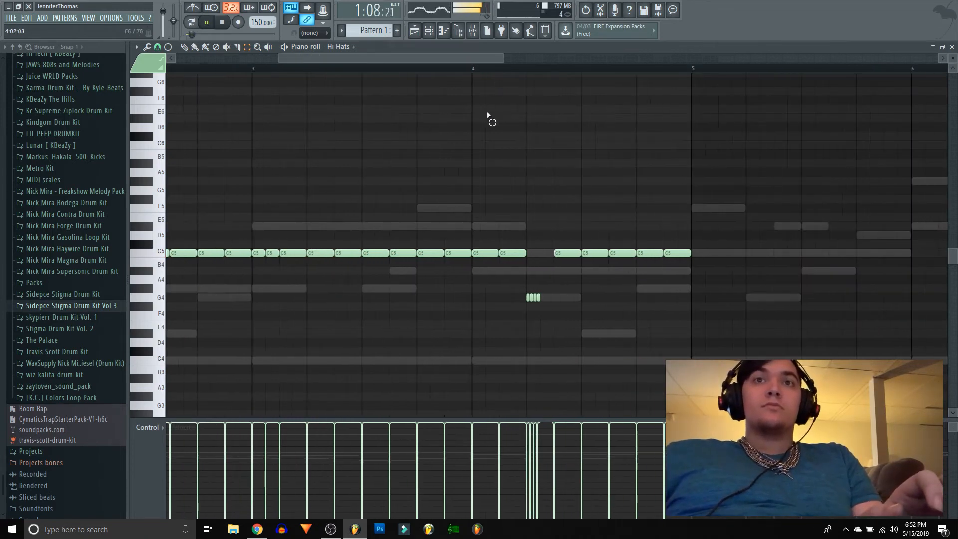
pyautogui.scroll(-3, 400, 68)
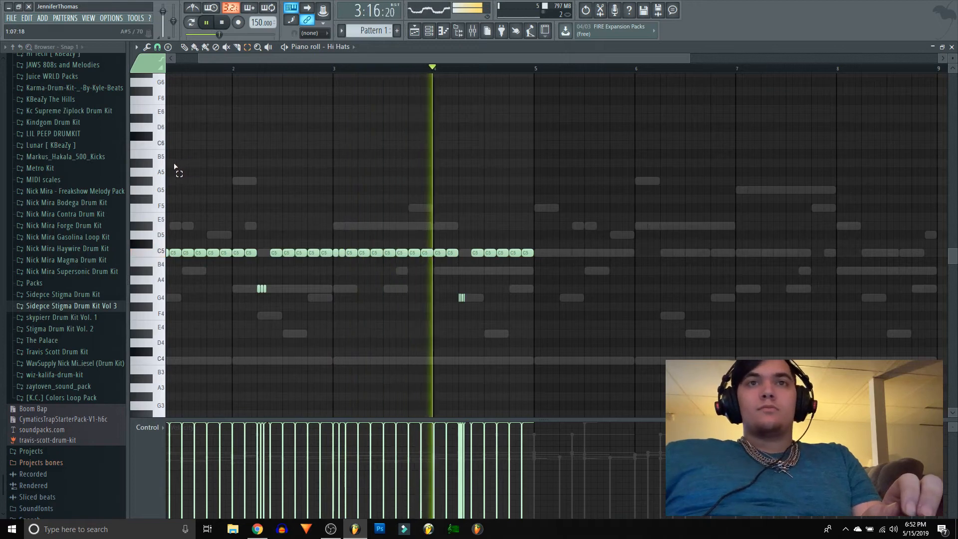
pyautogui.press('space')
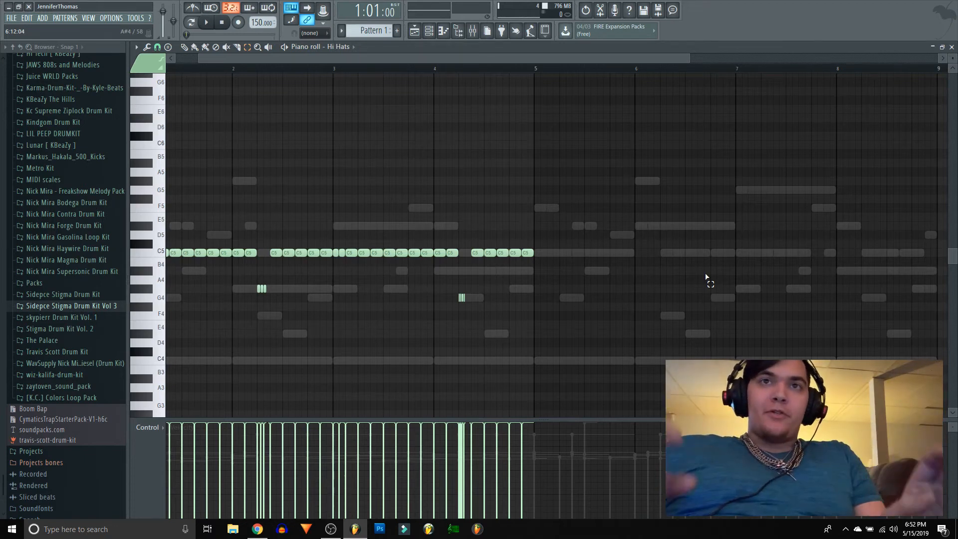
# - Duplicate the four-bar hi-hat pattern into bars 5 to 8
pyautogui.moveTo(597, 231); pyautogui.dragTo(161, 319)
pyautogui.click(430, 351)
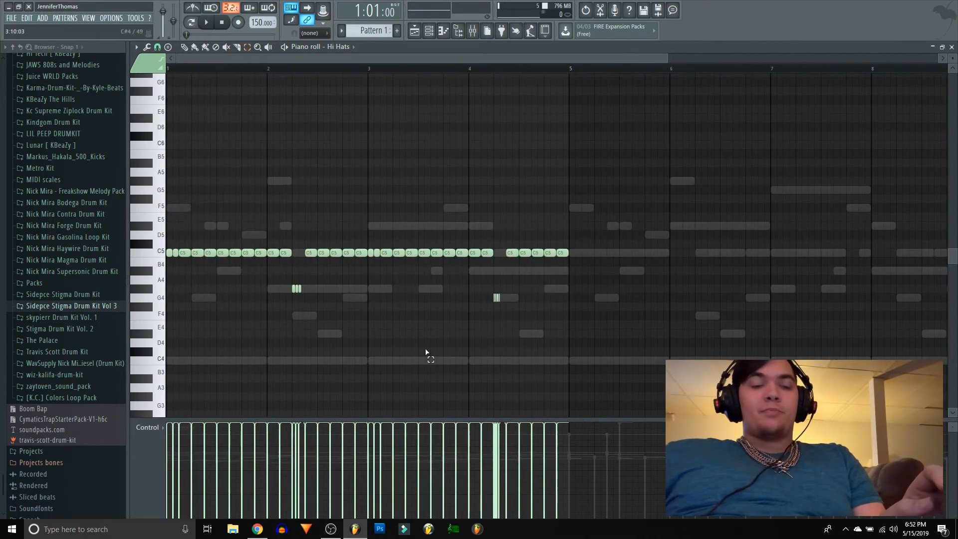
pyautogui.hotkey('ctrl', 'b')
pyautogui.click(428, 353)
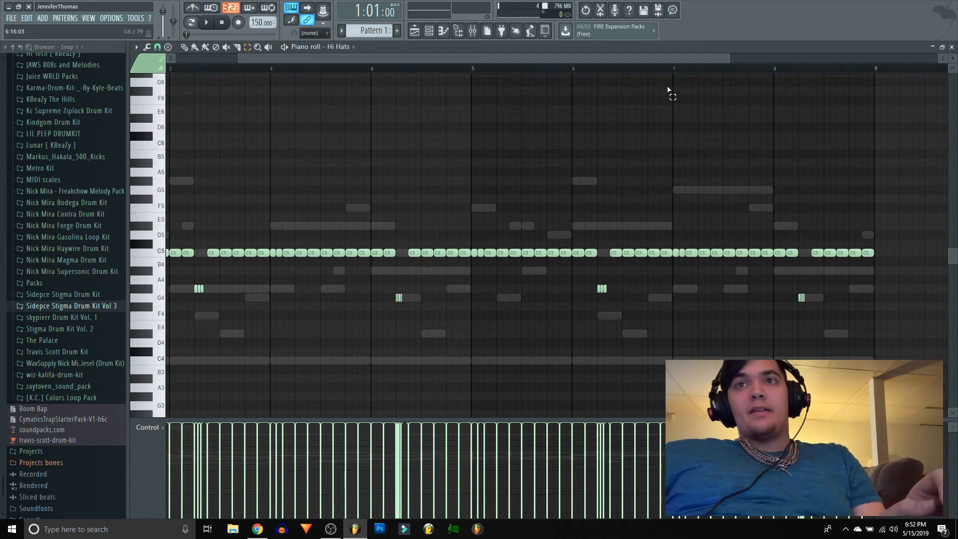
# - Use the arpeggiator to split the second-to-last hi-hat note of bar 8 into a roll of four hits
pyautogui.click(854, 254)
pyautogui.hotkey('alt', 'a')
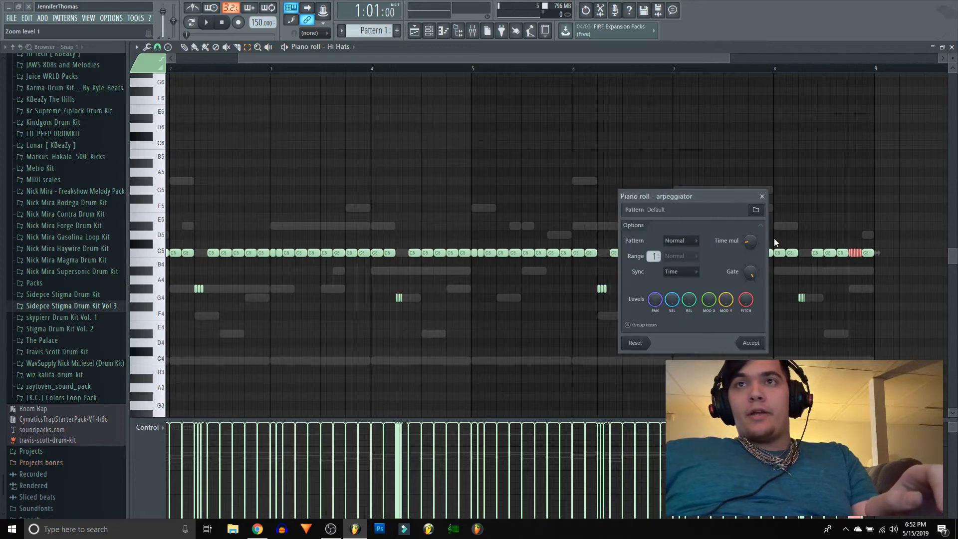
pyautogui.click(751, 343)
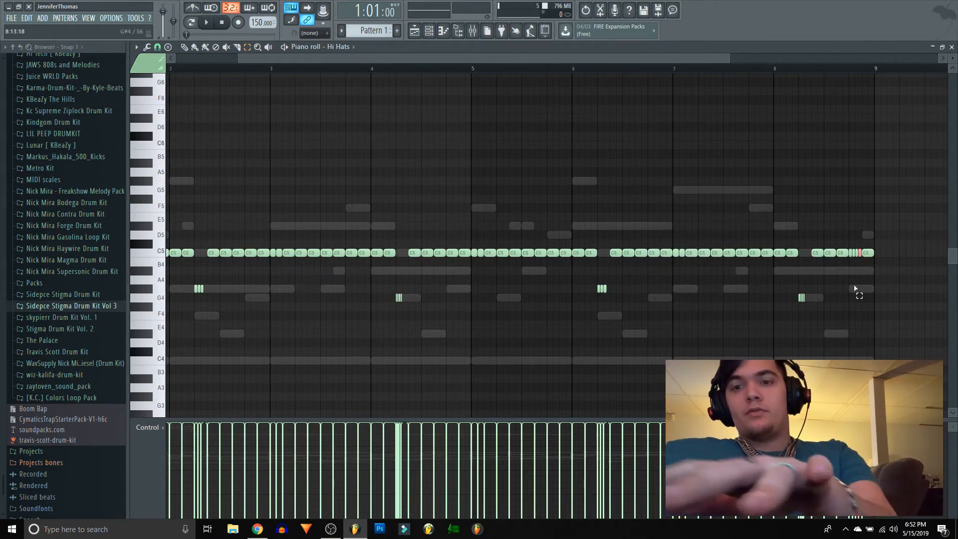
# - Remove the last hit of the roll near the end of bar 8 and transpose the other three hits down to A#4
pyautogui.moveTo(859, 259); pyautogui.dragTo(852, 257)
pyautogui.hotkey('shift', 'Down')
pyautogui.hotkey('shift', 'Down')
pyautogui.hotkey('shift', 'Down')
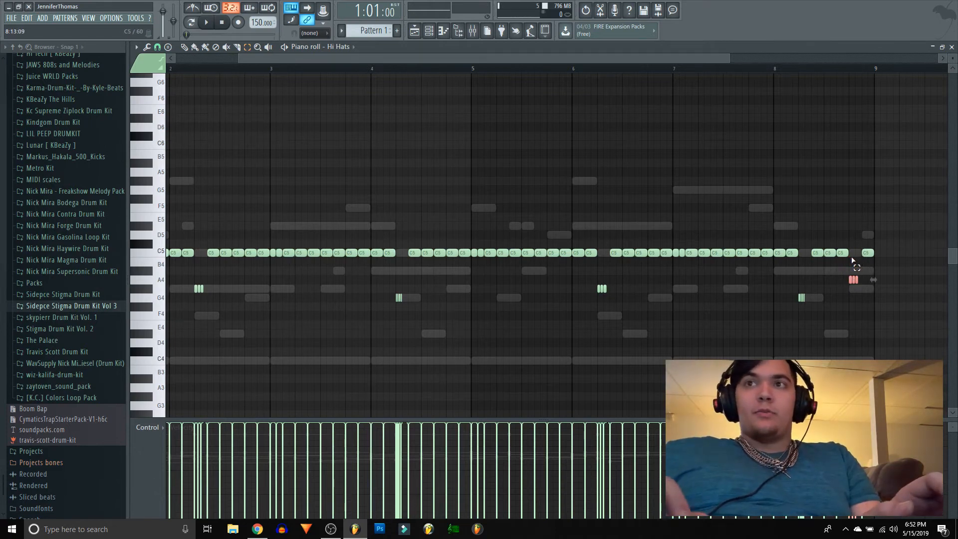
pyautogui.hotkey('shift', 'Up')
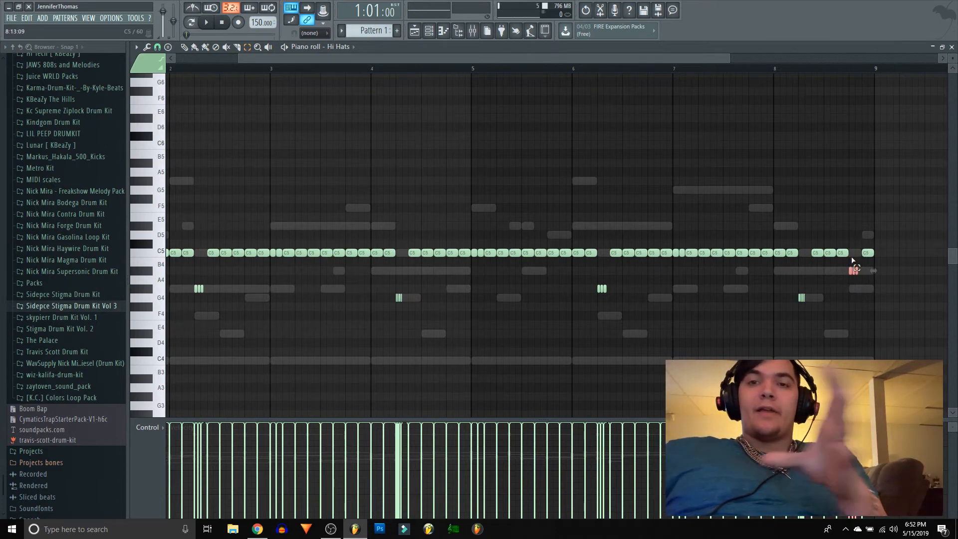
# - Play the full eight-bar hi-hat pattern from the start
pyautogui.keyDown('ctrl'); pyautogui.click(396, 121); pyautogui.keyUp('ctrl')
pyautogui.press('space')
pyautogui.scroll(-3, 369, 92)
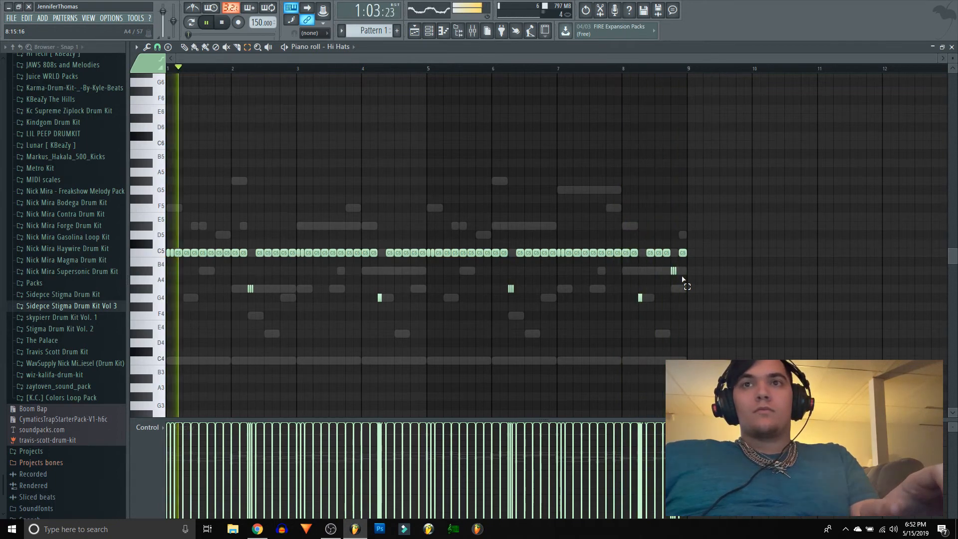
pyautogui.press('space')
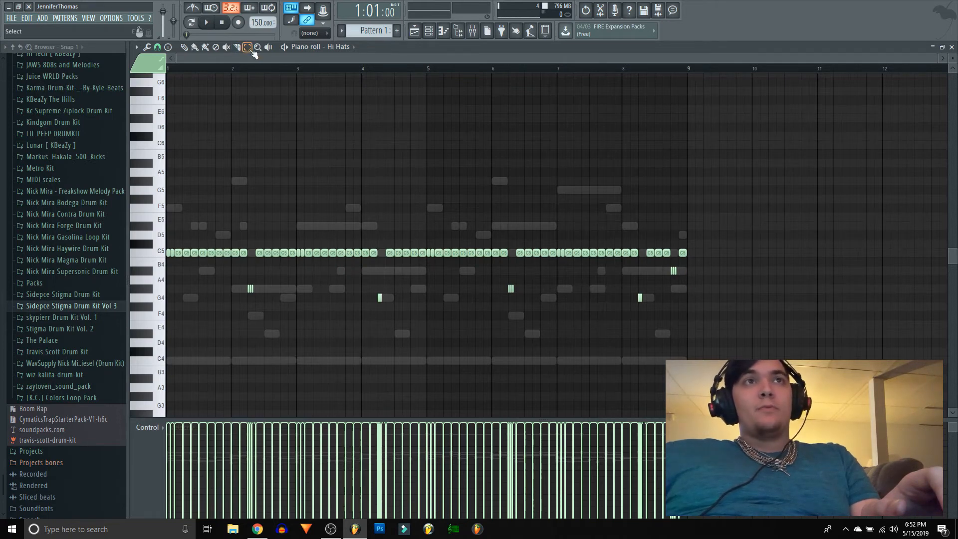
# - Lower the velocity of all the pitched-down hi-hat rolls, listen to the result and close the piano roll
pyautogui.moveTo(684, 258); pyautogui.dragTo(235, 350)
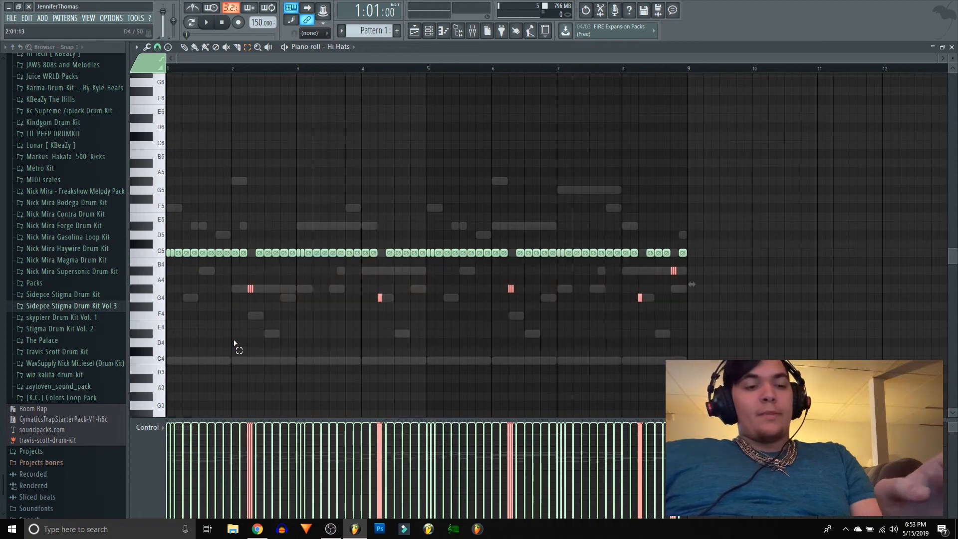
pyautogui.click(422, 314)
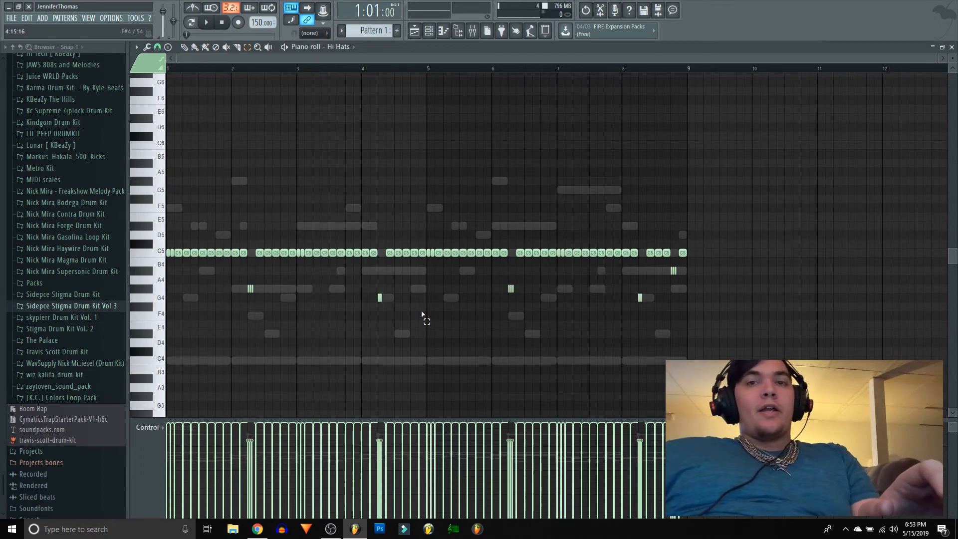
pyautogui.press('space')
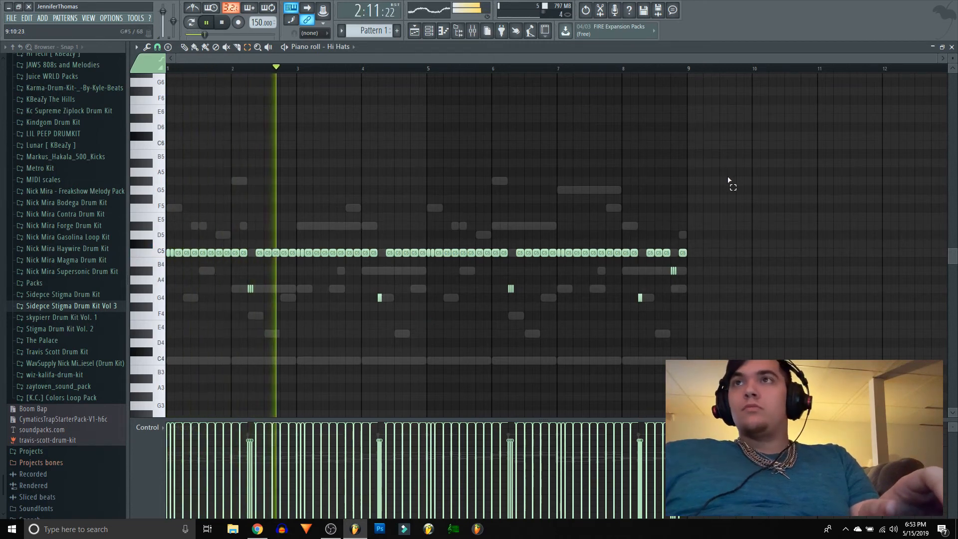
pyautogui.click(951, 47)
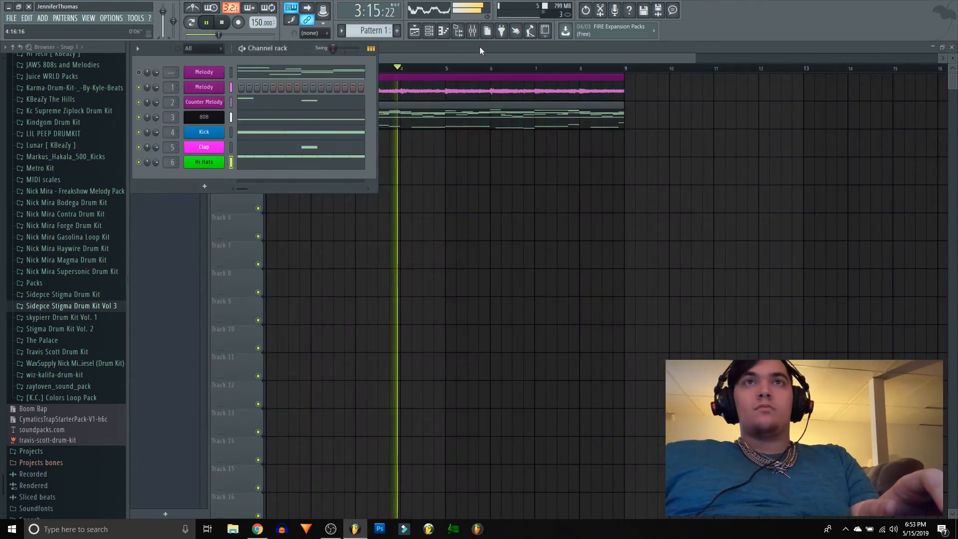
pyautogui.press('space')
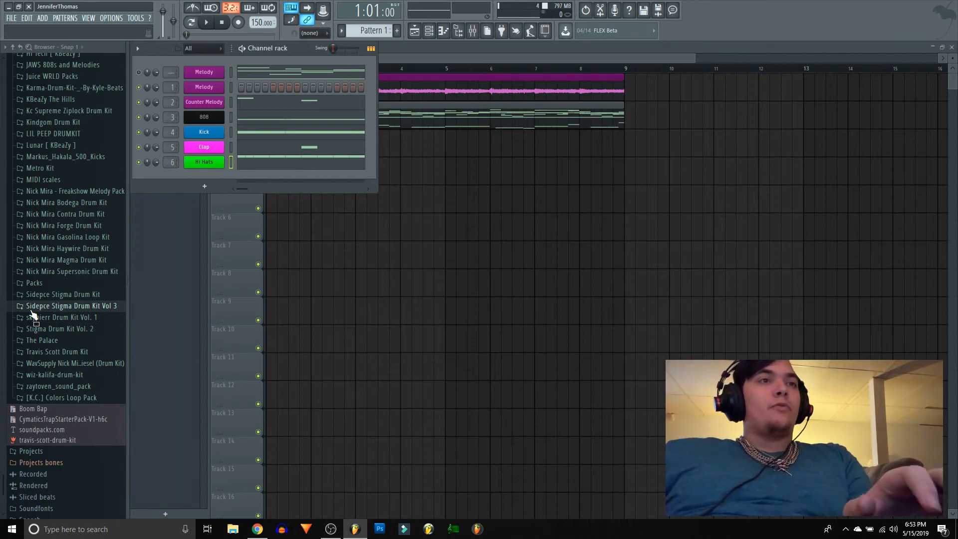
# - Add an open hat sample and a rim sample from the drum kits as new channels named Open Hats and Side Stick
pyautogui.scroll(3, 52, 282)
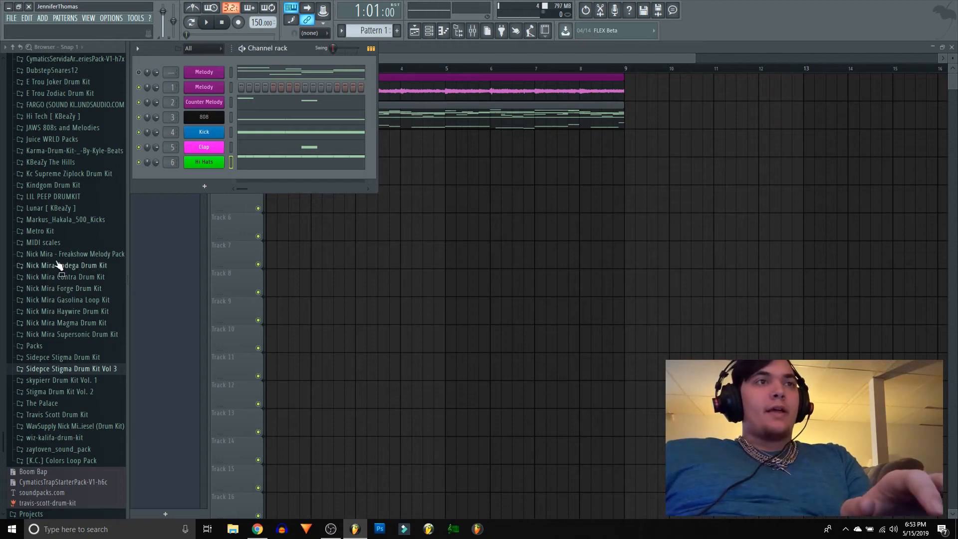
pyautogui.click(48, 231)
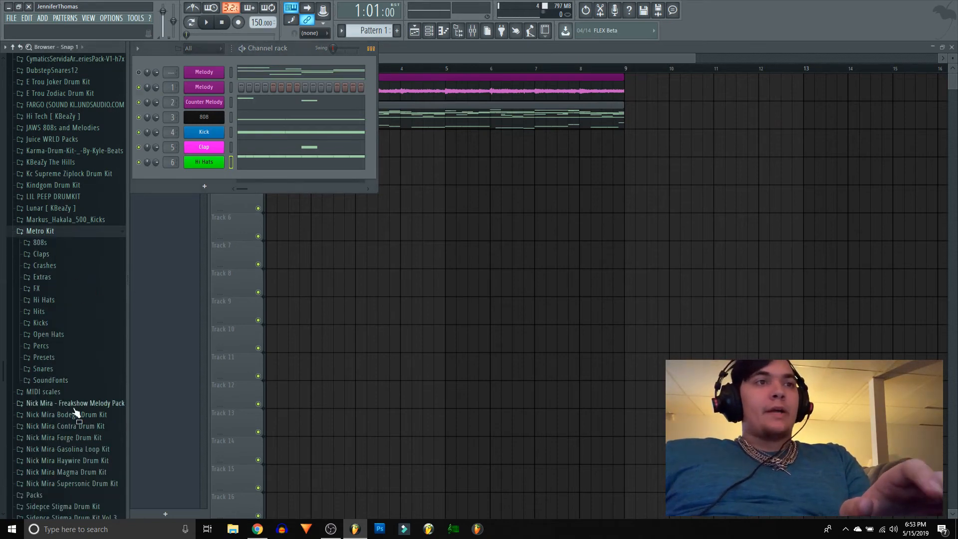
pyautogui.click(45, 334)
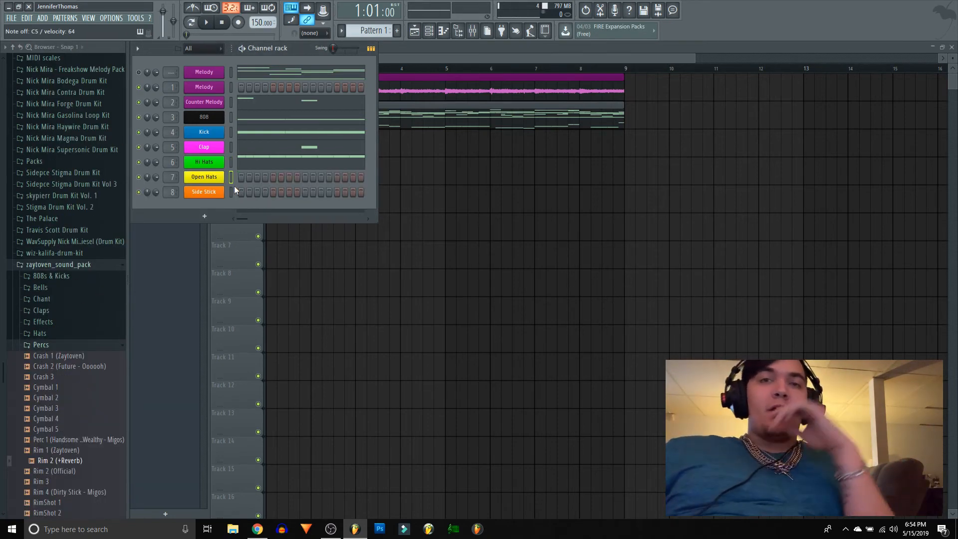
pyautogui.click(83, 261)
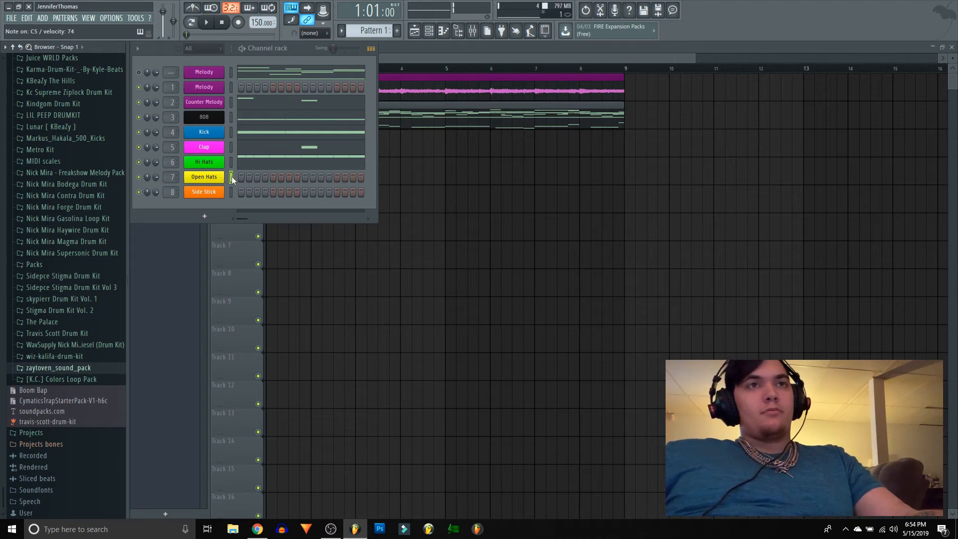
# - Audition Side Stick and Open Hats, and place an eighth-note C5 open hat on the fourth eighth of bar 1
pyautogui.click(232, 191)
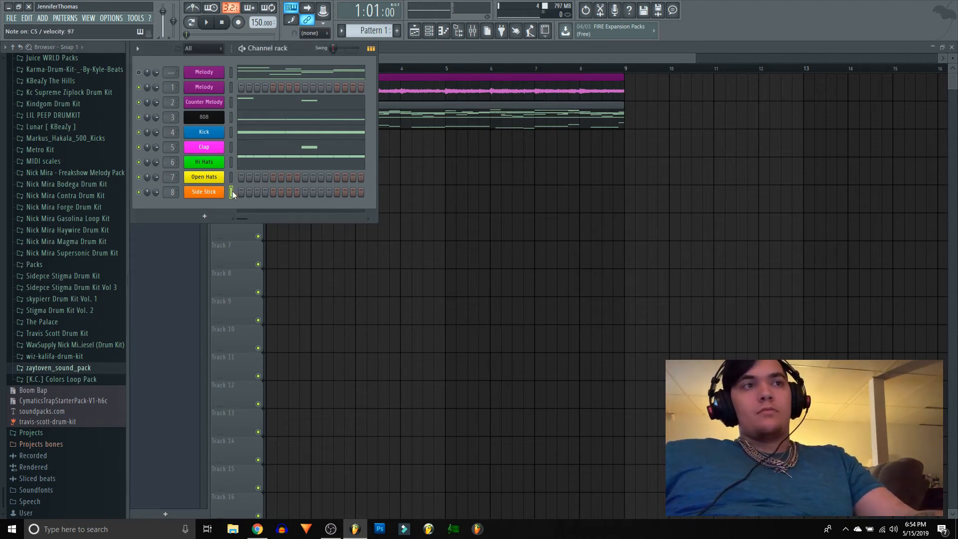
pyautogui.click(230, 176)
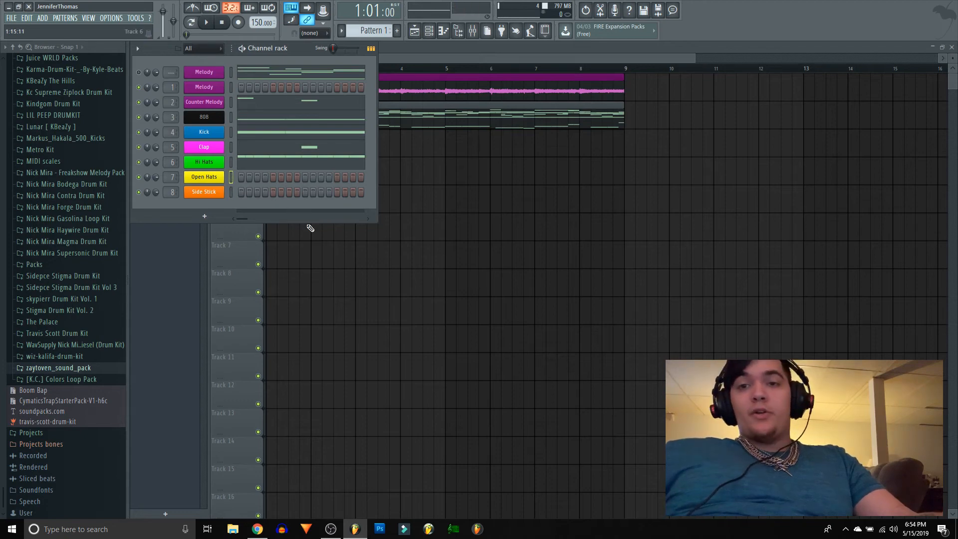
pyautogui.rightClick(222, 176)
pyautogui.click(239, 177)
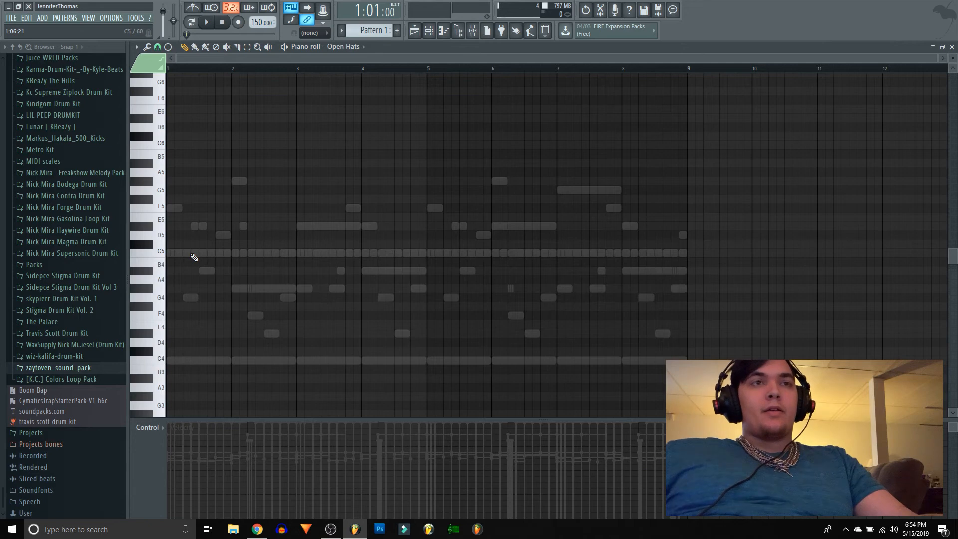
pyautogui.click(191, 253)
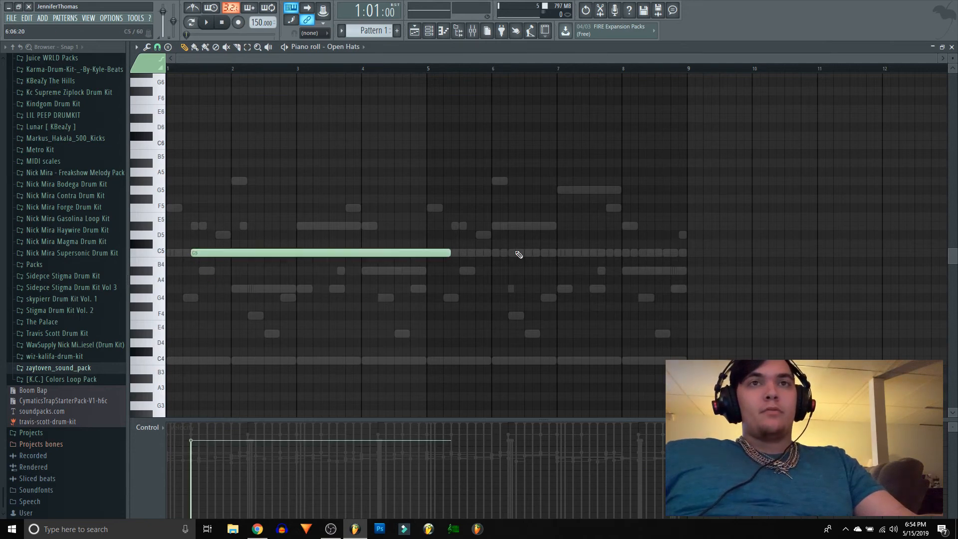
pyautogui.moveTo(446, 253); pyautogui.dragTo(204, 253)
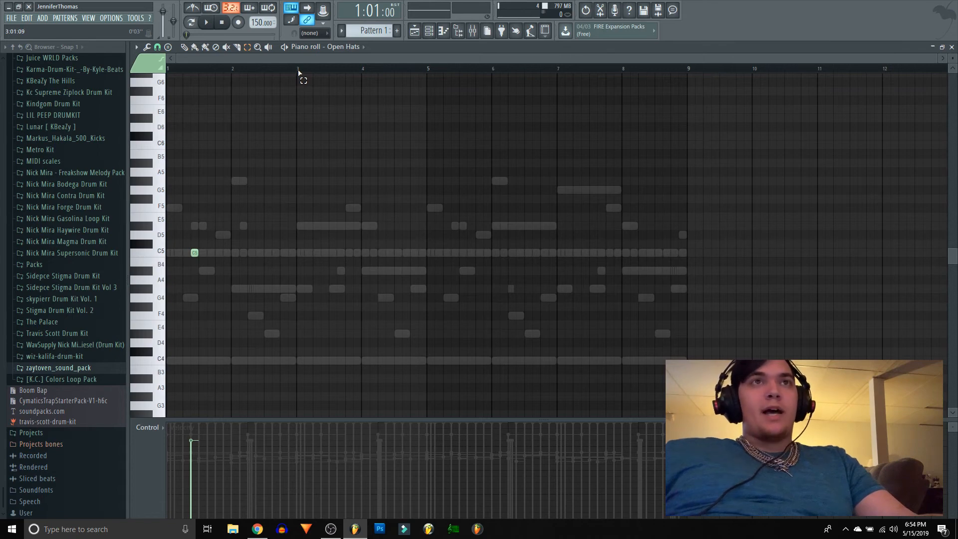
# - Duplicate the two-bar open hat section three times so the hit repeats in bars 3, 5 and 7
pyautogui.moveTo(300, 73); pyautogui.dragTo(169, 70)
pyautogui.hotkey('ctrl', 'b')
pyautogui.hotkey('ctrl', 'b')
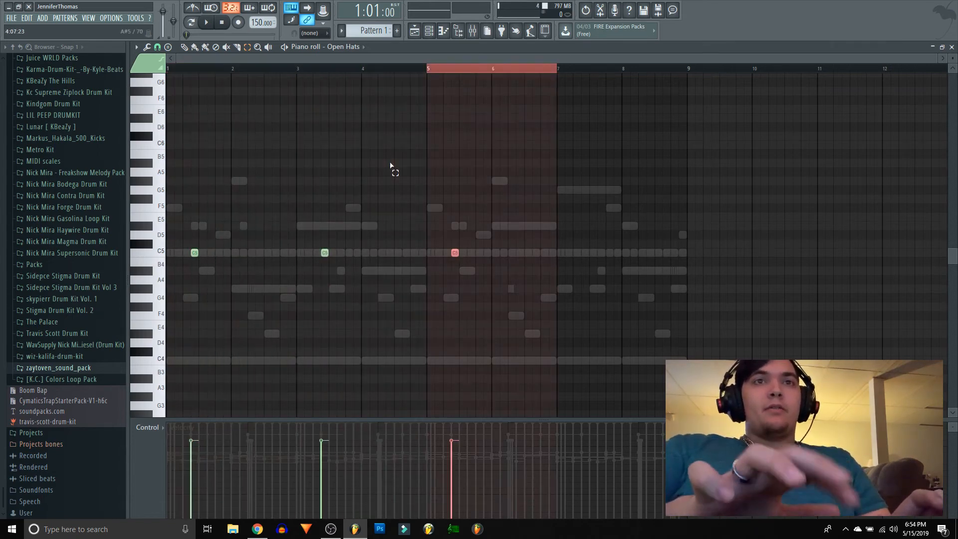
pyautogui.hotkey('ctrl', 'b')
pyautogui.hotkey('ctrl', 'd')
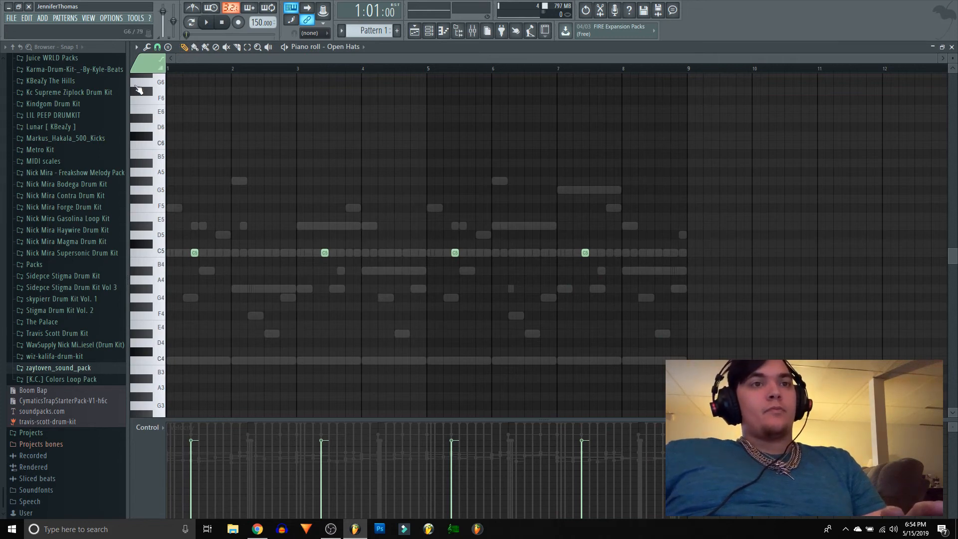
# - Raise the velocity of all open hat notes to the maximum and play the pattern
pyautogui.hotkey('ctrl', 'a')
pyautogui.press('space')
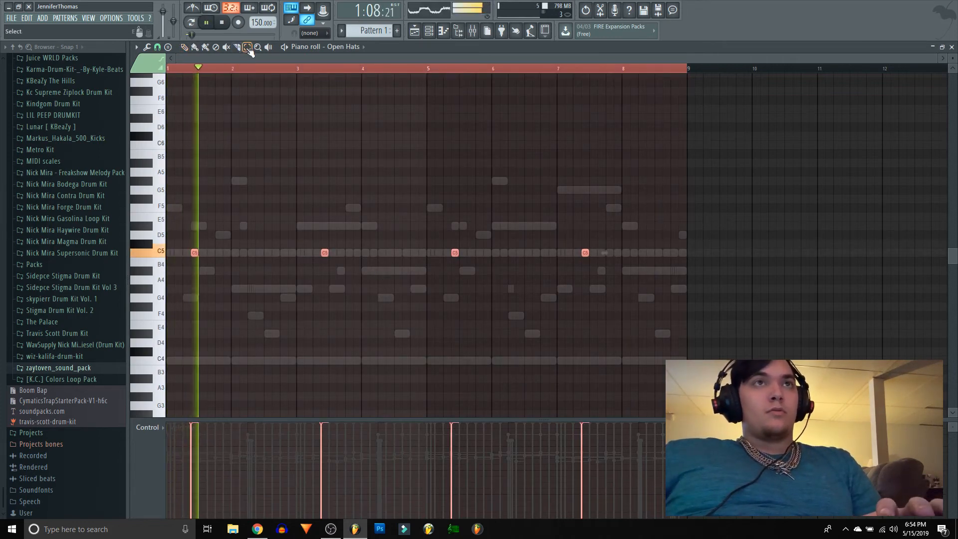
# - Deselect the open hat notes, close the Open Hats piano roll and stop playback
pyautogui.hotkey('ctrl', 'd')
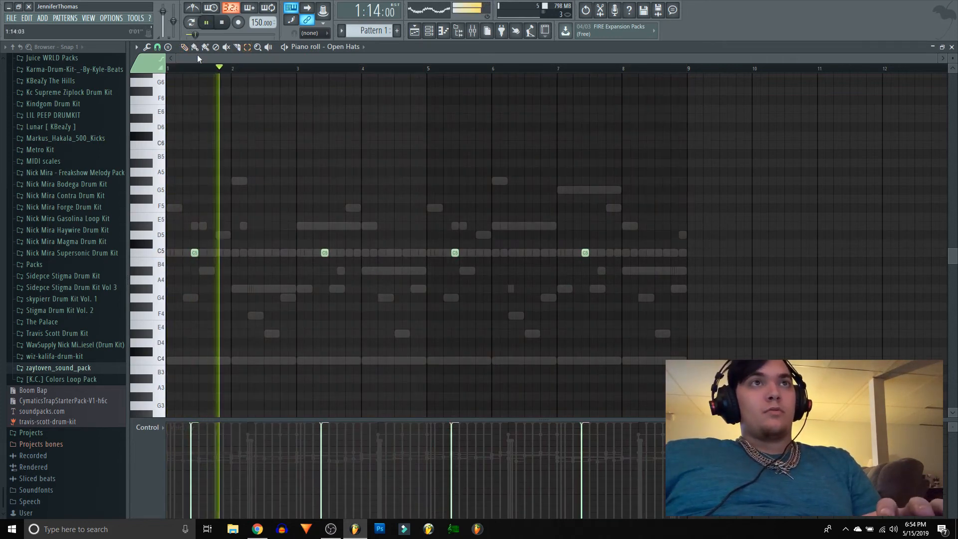
pyautogui.click(952, 47)
pyautogui.scroll(2, 65, 297)
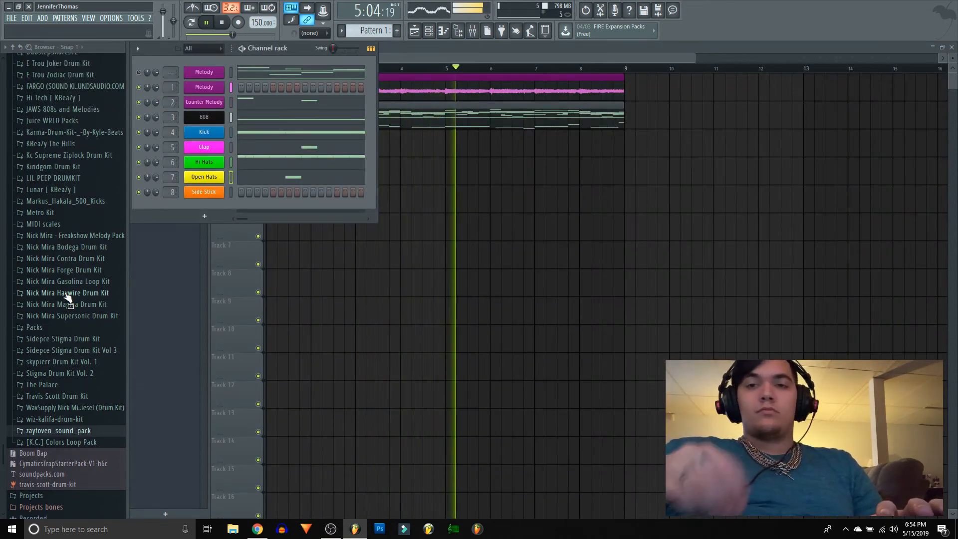
pyautogui.press('space')
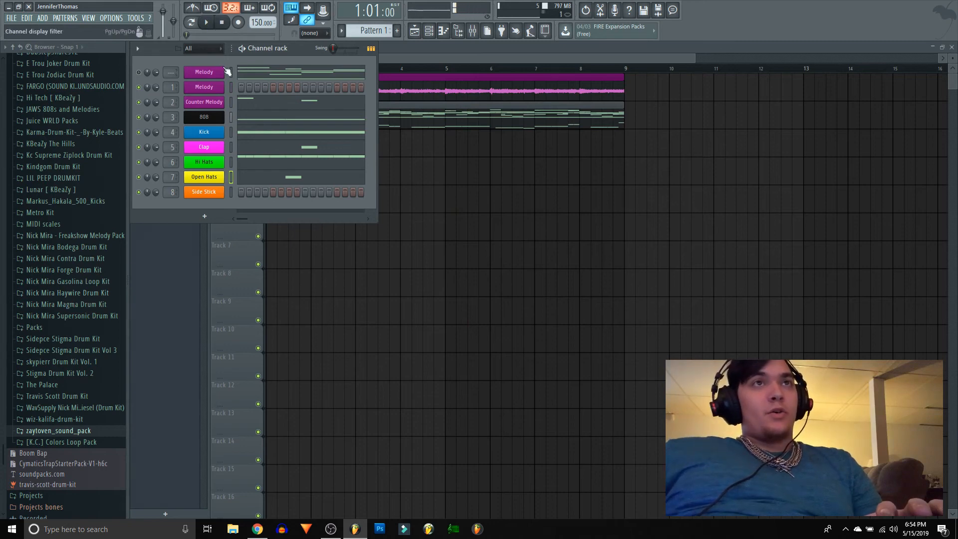
# - In the Side Stick piano roll, place C5 hits on the second and eighth eighths of bar 1 and the second eighth of bar 2
pyautogui.rightClick(204, 193)
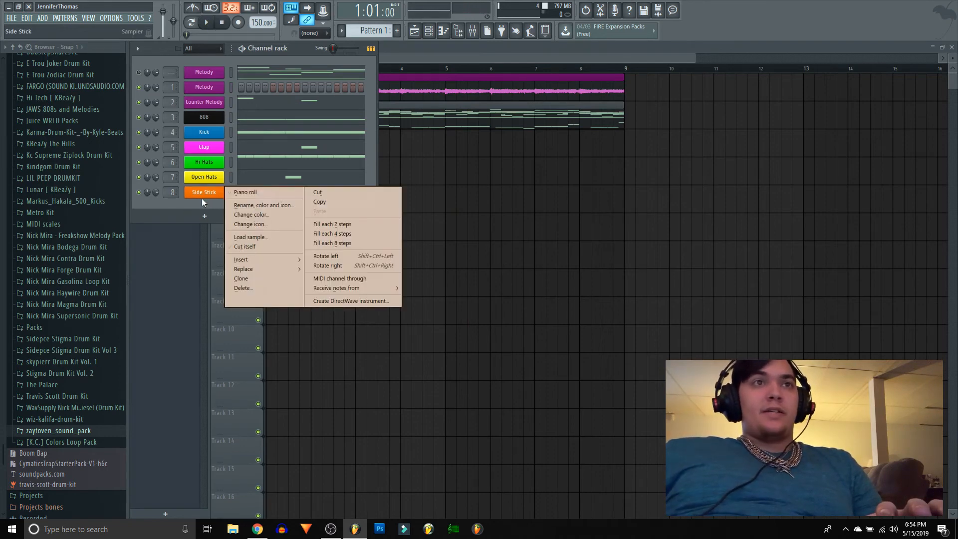
pyautogui.click(250, 193)
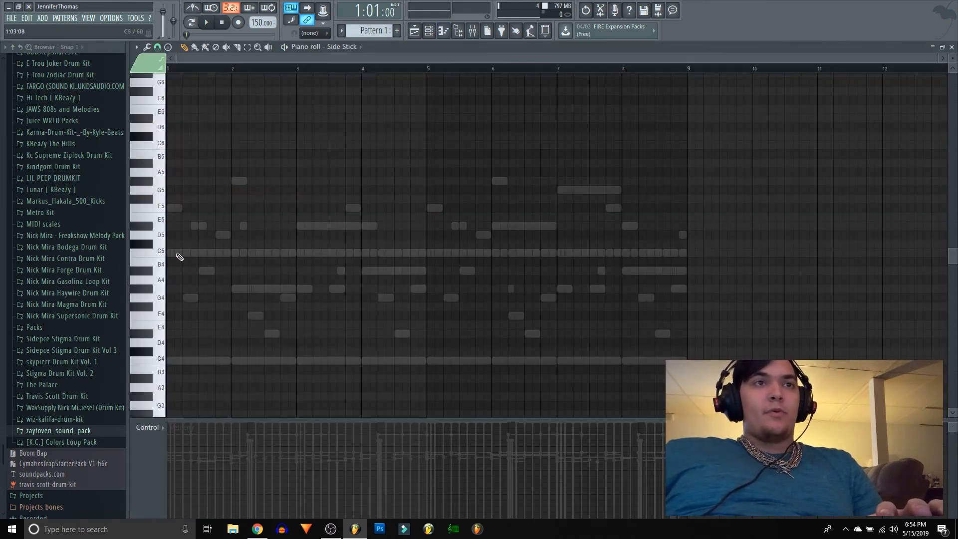
pyautogui.click(179, 253)
pyautogui.click(227, 254)
pyautogui.click(244, 253)
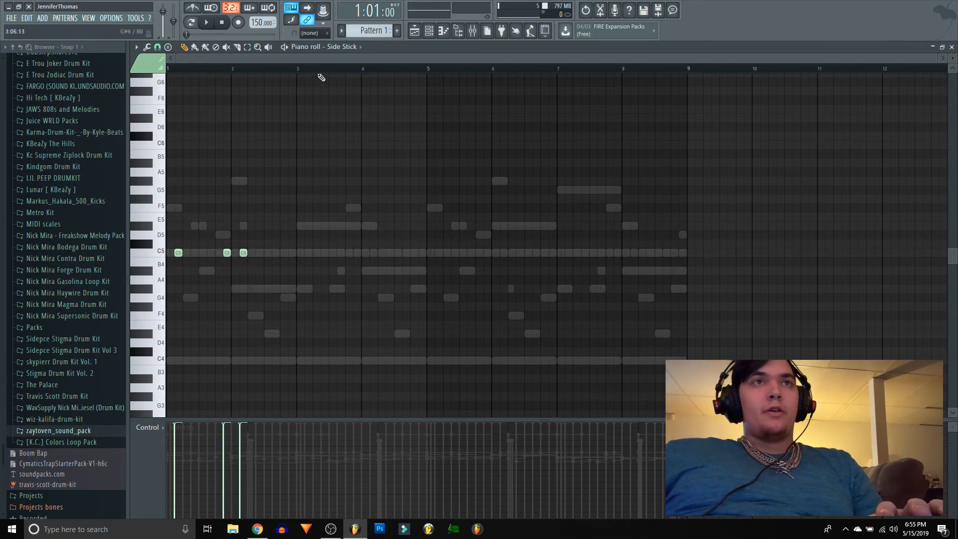
# - Duplicate the two-bar side stick section three times to fill bars 3 to 8, and clear the selection
pyautogui.moveTo(299, 70); pyautogui.dragTo(2, 78)
pyautogui.hotkey('ctrl', 'b')
pyautogui.hotkey('ctrl', 'b')
pyautogui.hotkey('ctrl', 'b')
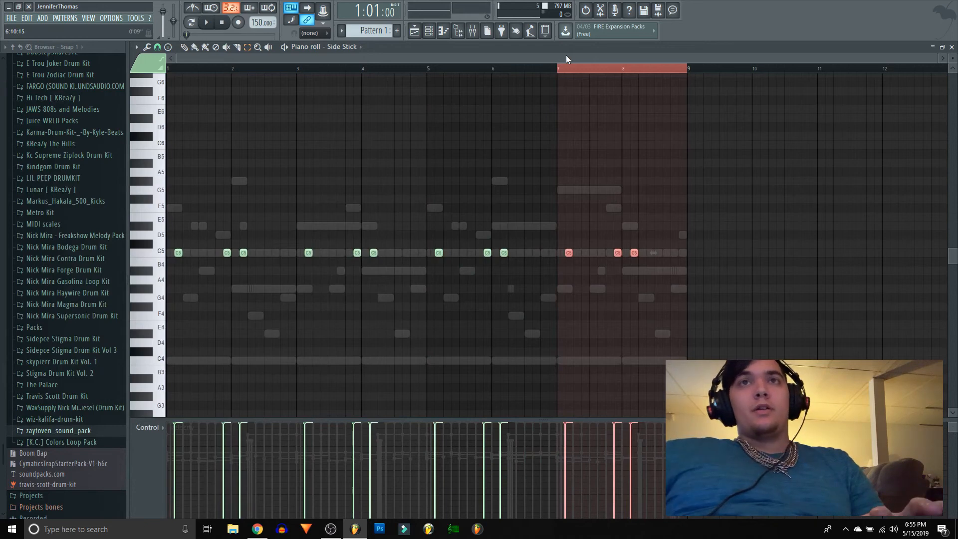
pyautogui.click(580, 69)
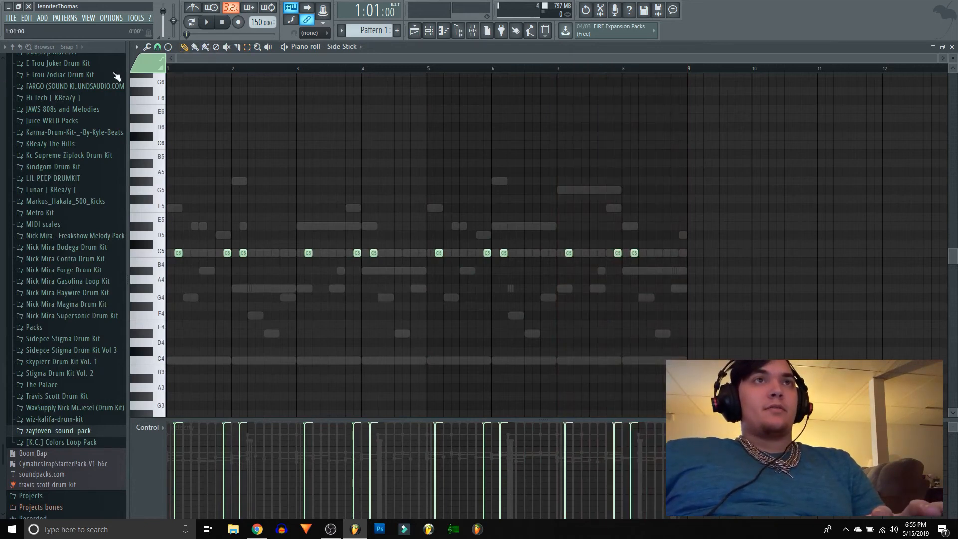
# - Add C5 side stick hits on the last eighth of bars 4 and 8 during playback, and listen to the full pattern
pyautogui.press('space')
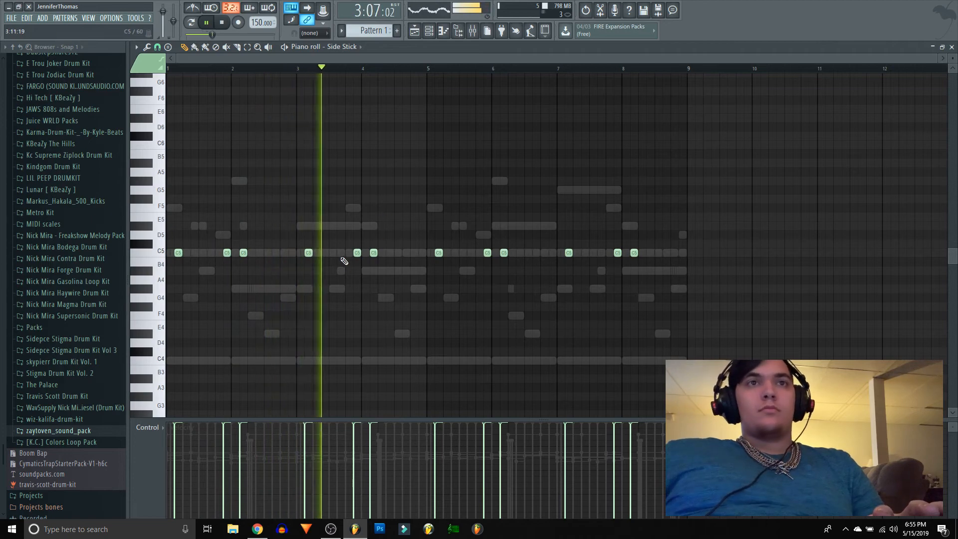
pyautogui.click(422, 253)
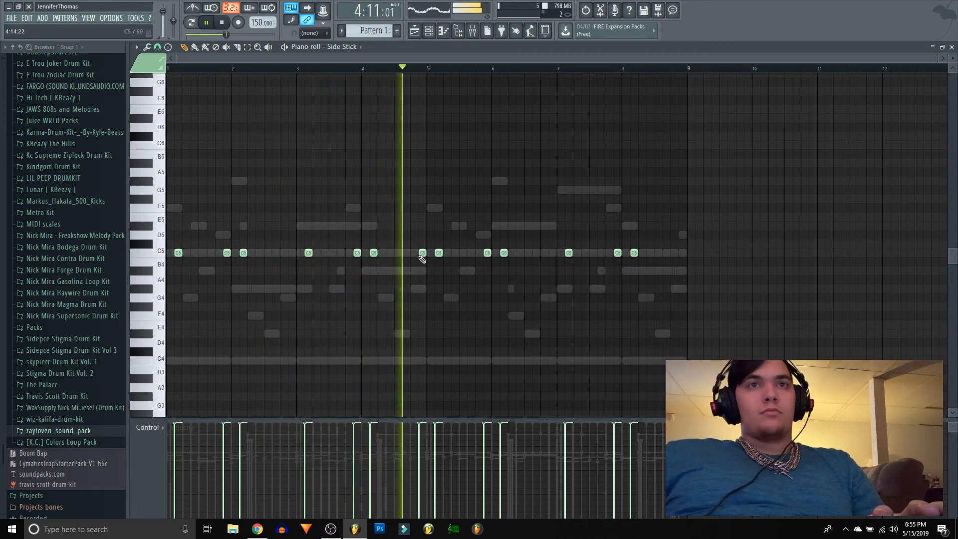
pyautogui.click(683, 252)
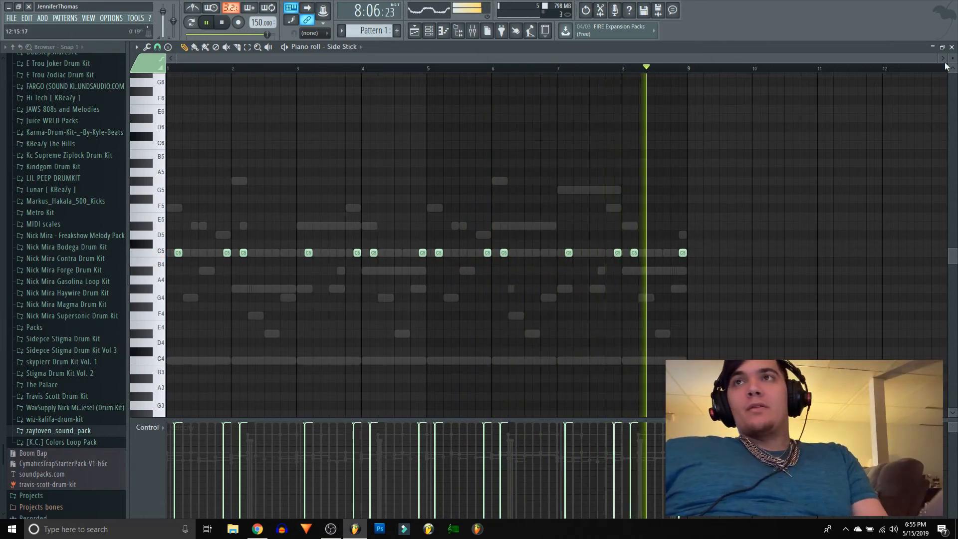
pyautogui.click(952, 47)
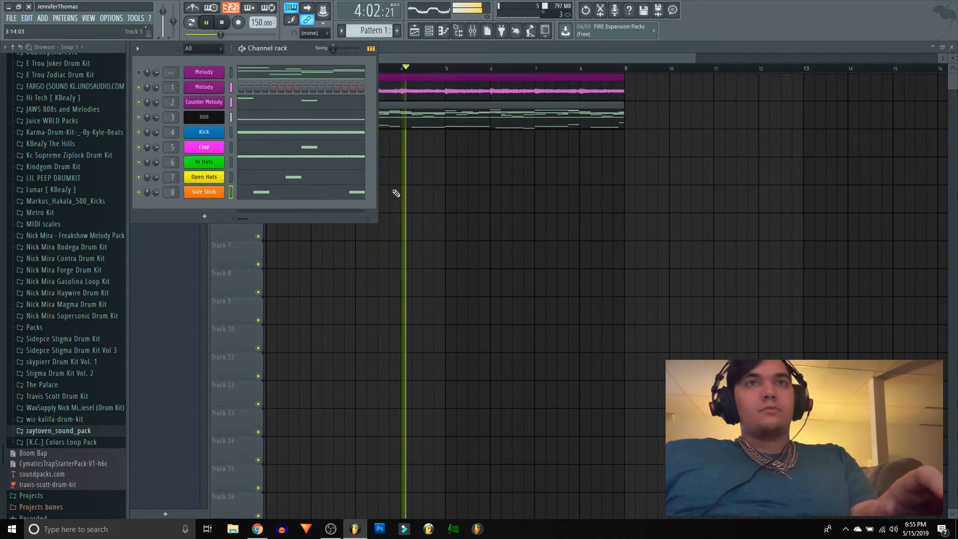
pyautogui.press('space')
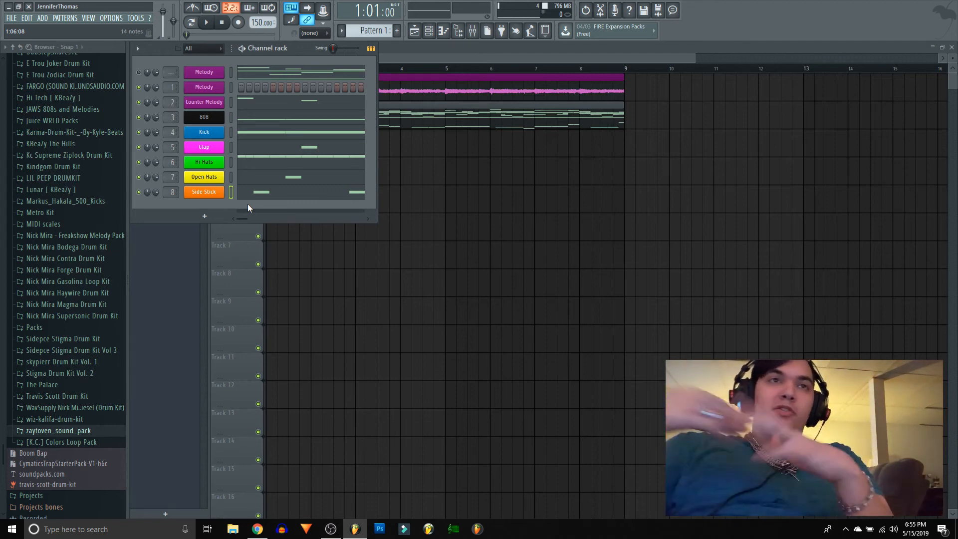
# - Add an ElectraX channel named Accent Melody and check its [Lead] Shawdi P Lead preset
pyautogui.click(204, 215)
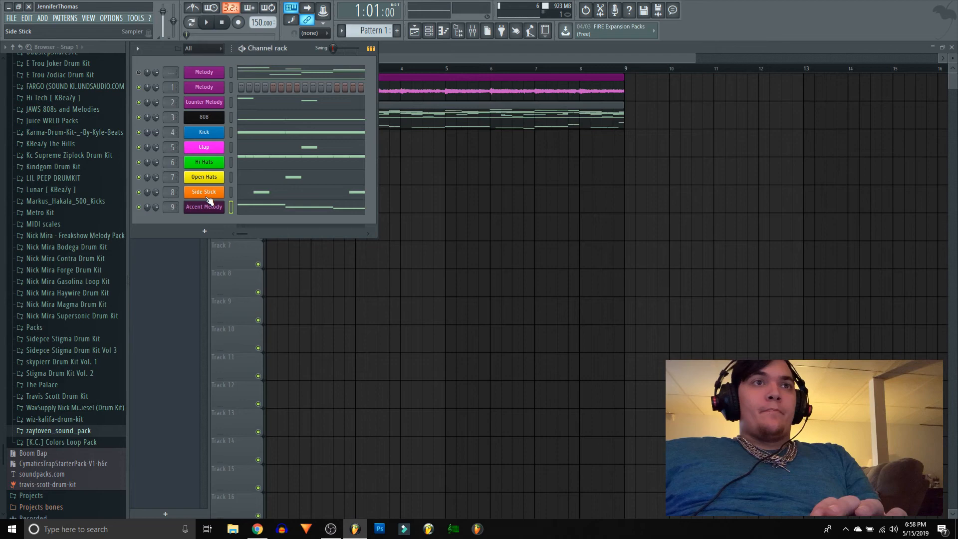
pyautogui.click(205, 206)
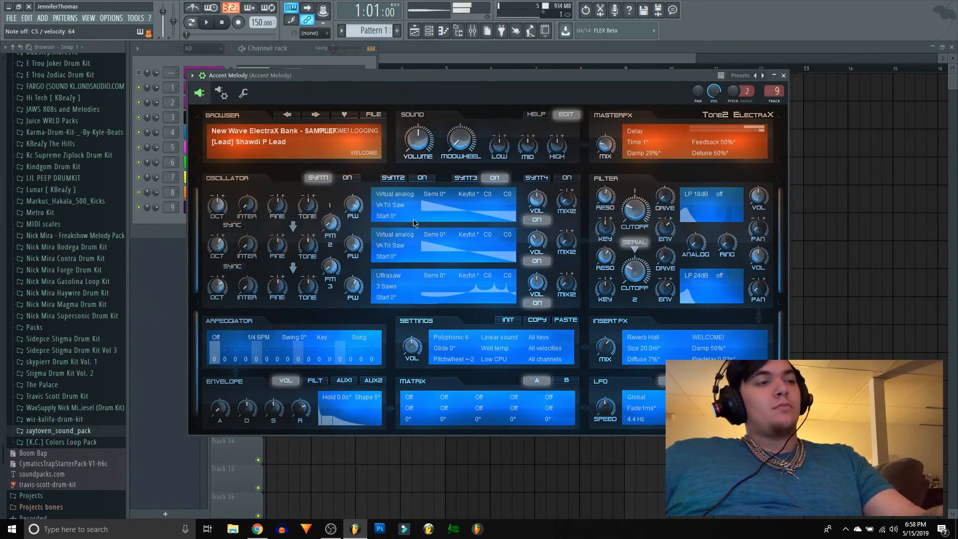
pyautogui.click(783, 75)
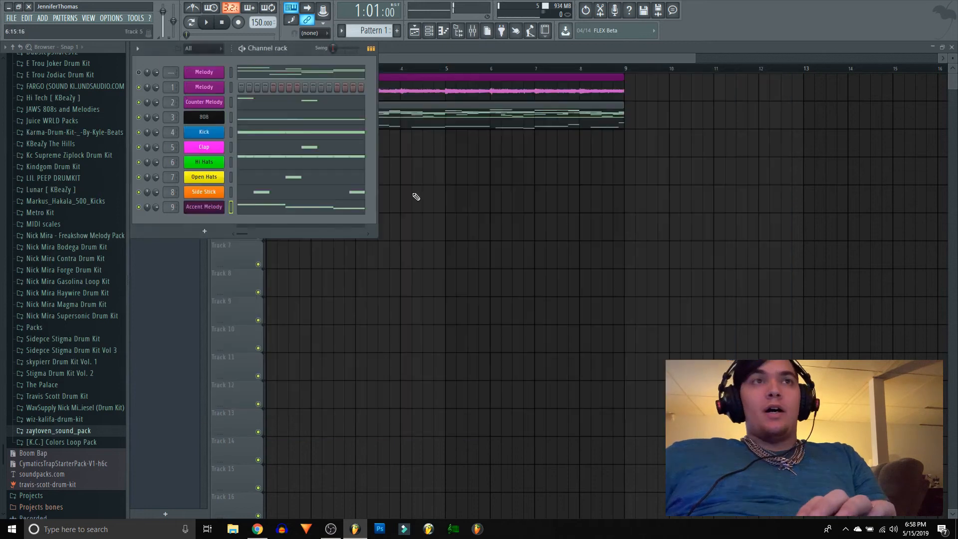
# - Examine the Accent Melody notes in the piano roll and play them with the pattern
pyautogui.rightClick(219, 206)
pyautogui.click(220, 209)
pyautogui.rightClick(215, 205)
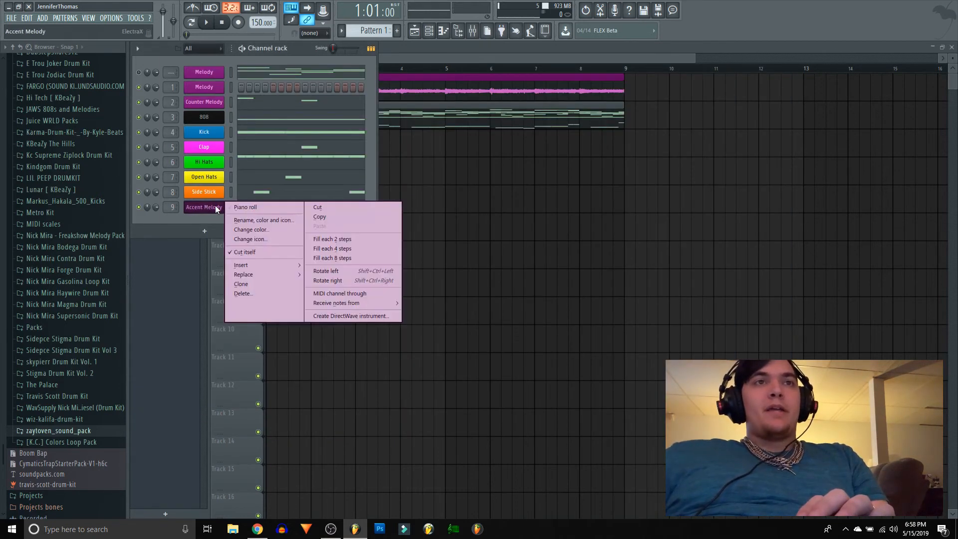
pyautogui.click(231, 207)
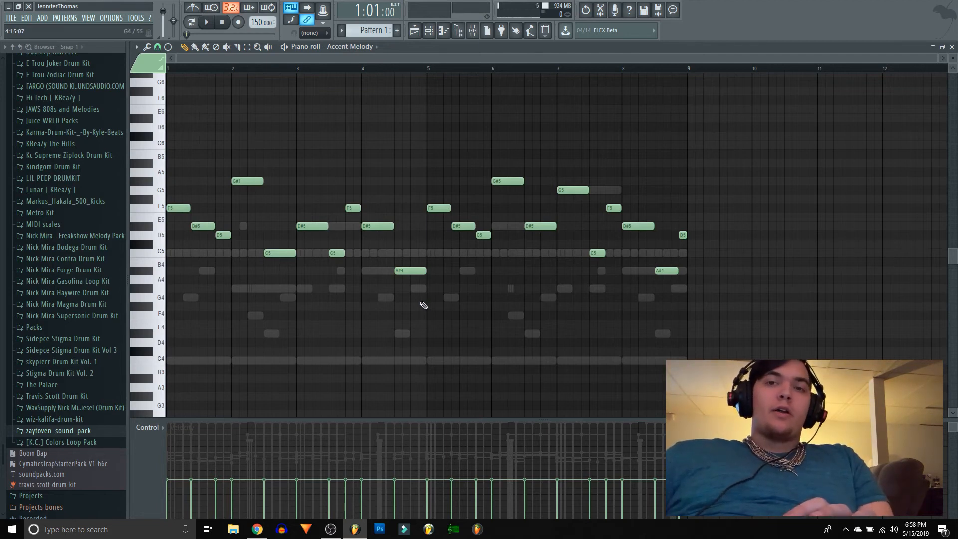
pyautogui.scroll(-5, 488, 306)
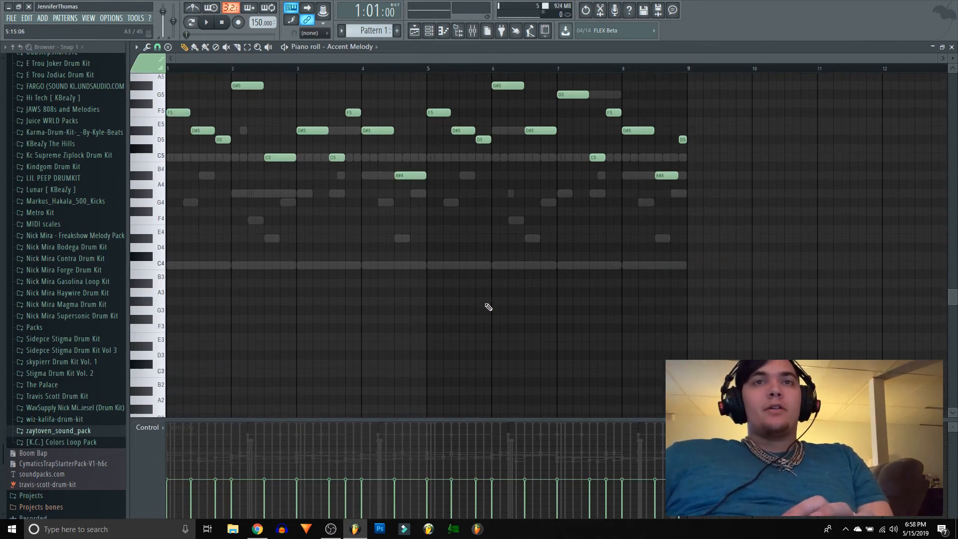
pyautogui.scroll(3, 460, 248)
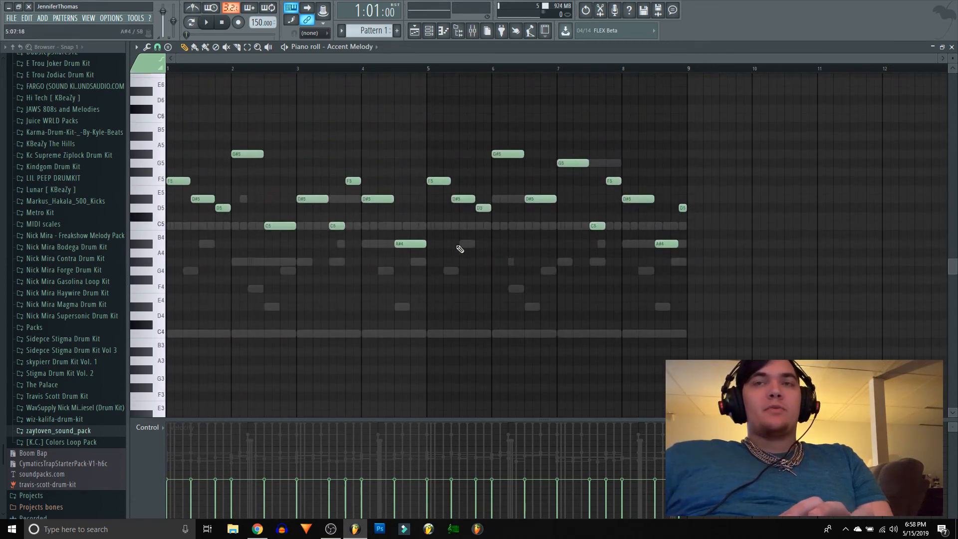
pyautogui.press('space')
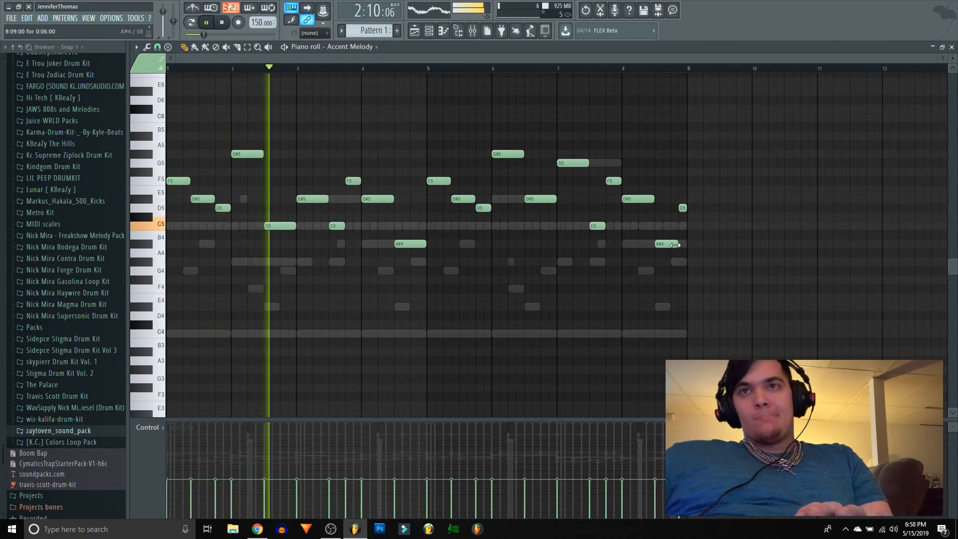
pyautogui.press('space')
pyautogui.click(951, 47)
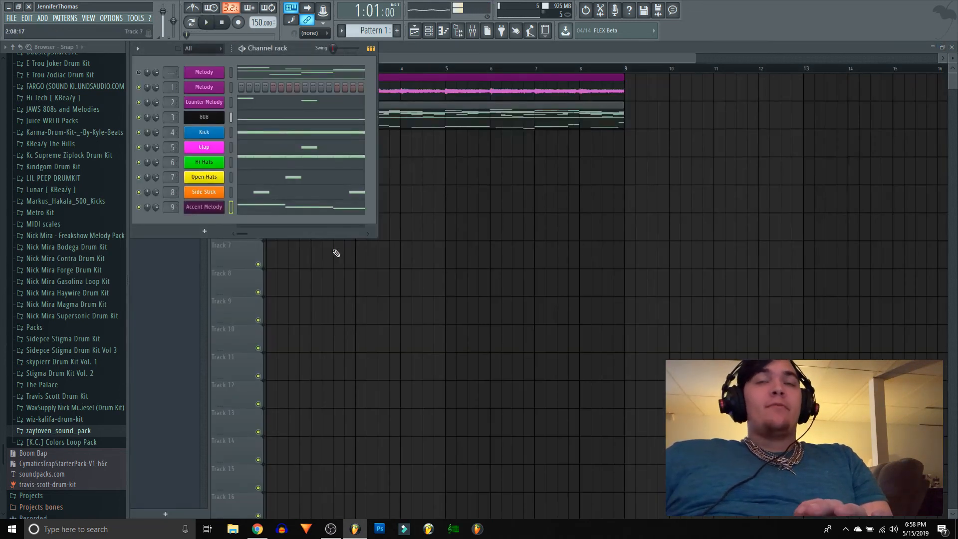
# - Delete the muted ElectraX Melody channel above the audio Melody channel
pyautogui.rightClick(218, 78)
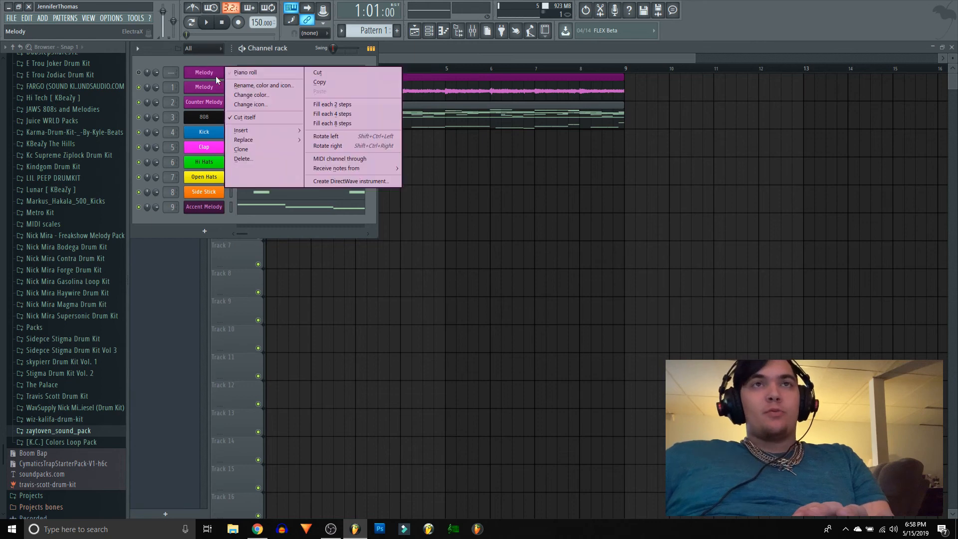
pyautogui.click(250, 159)
pyautogui.click(528, 290)
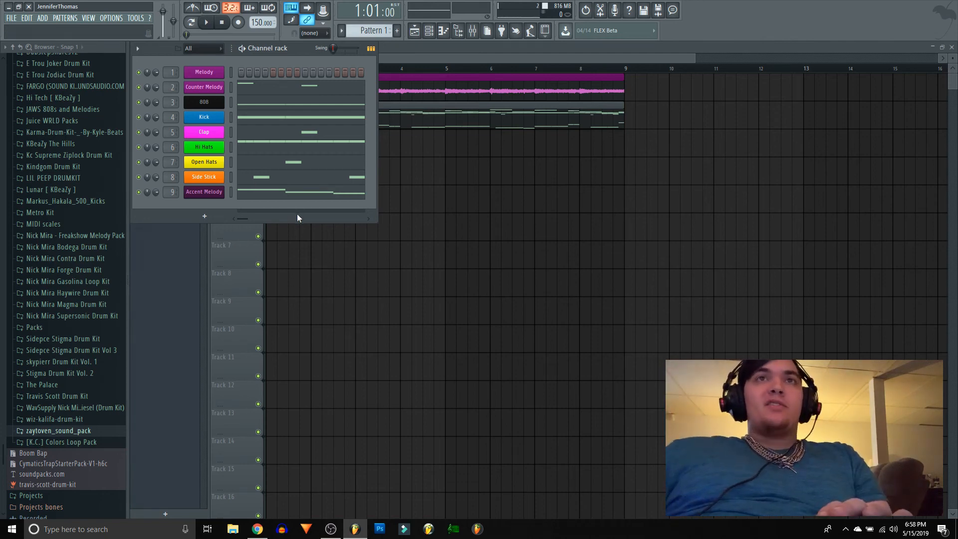
# - Review the mixer effects on the Melody, Counter Melody, 808, Kick and Clap tracks
pyautogui.press('F9')
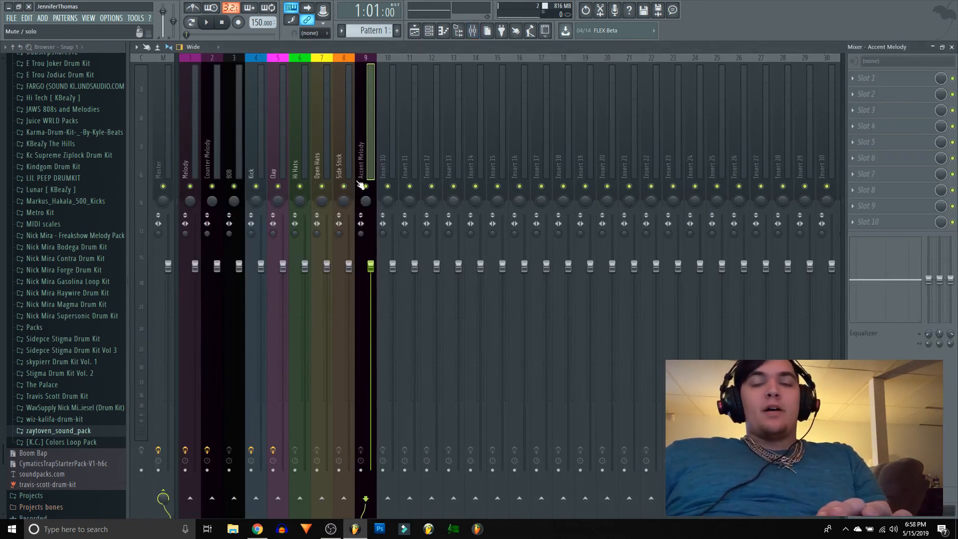
pyautogui.click(187, 112)
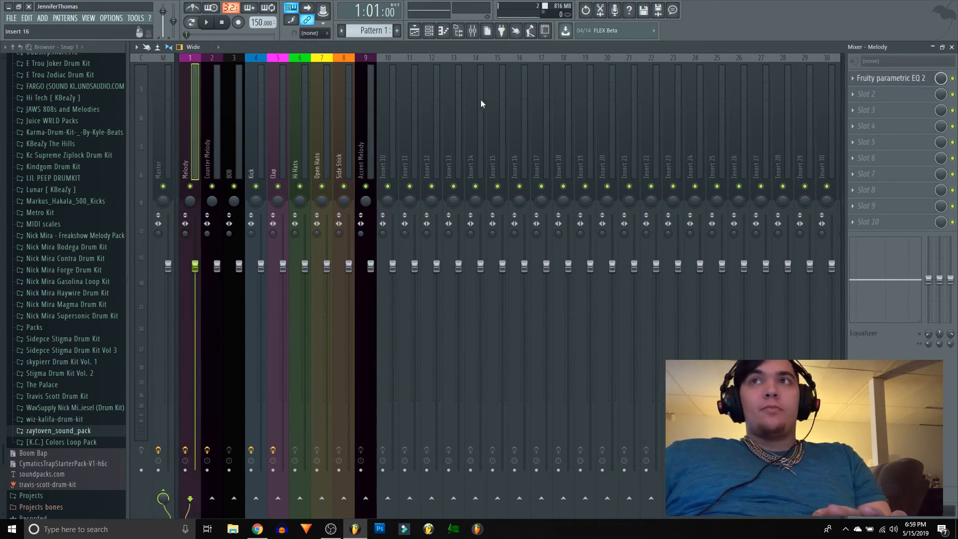
pyautogui.click(202, 114)
pyautogui.click(234, 112)
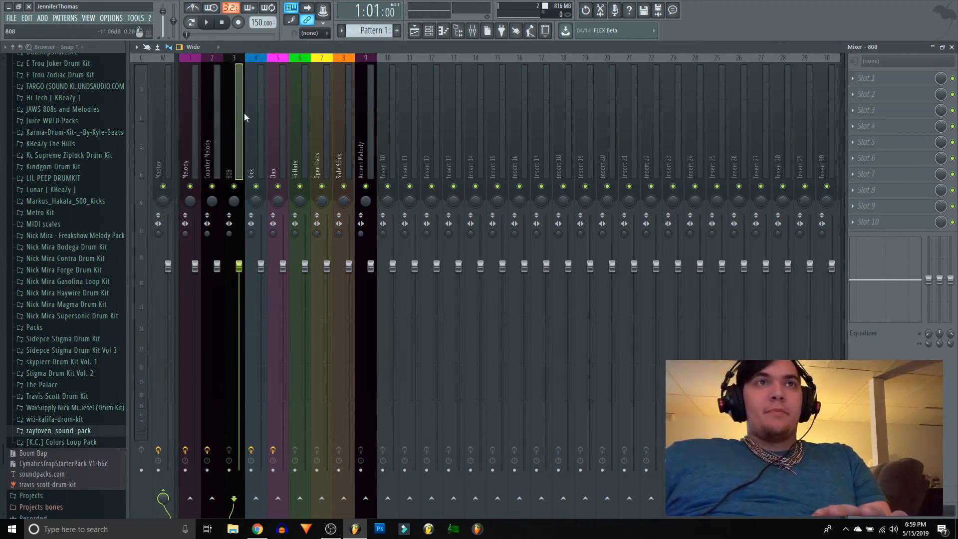
pyautogui.click(255, 113)
pyautogui.click(278, 117)
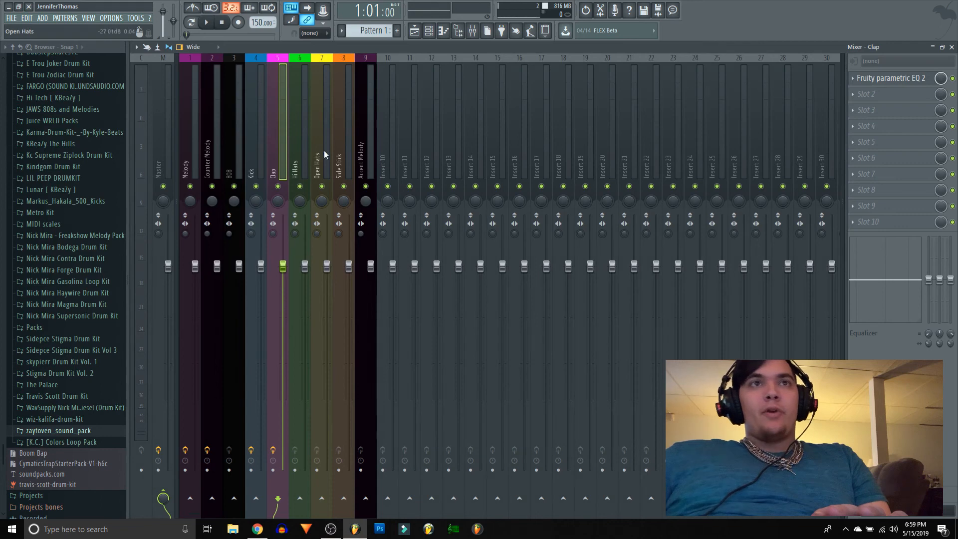
# - Load Fruity Parametric EQ 2 on the Hi Hats mixer track and cut its low frequencies with band 1
pyautogui.click(302, 130)
pyautogui.click(866, 79)
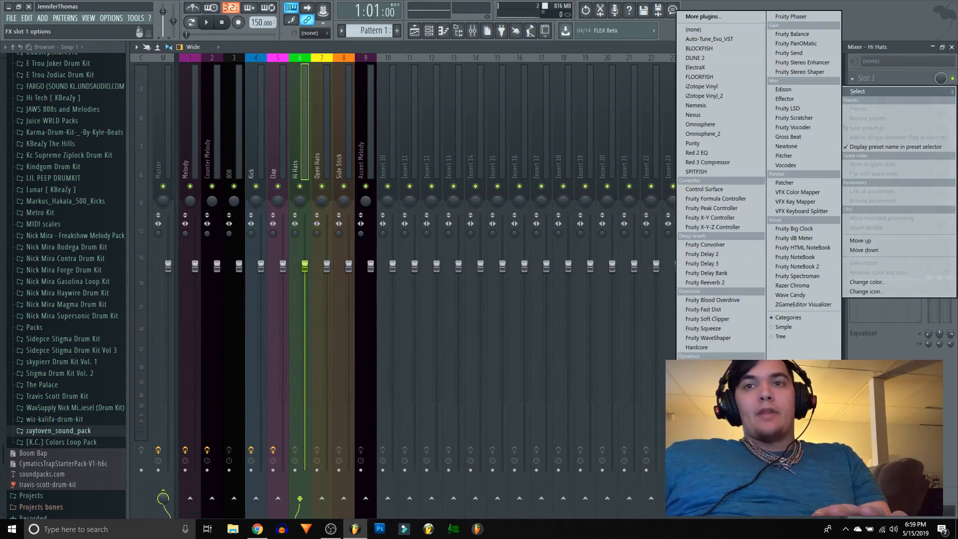
pyautogui.click(718, 478)
pyautogui.click(516, 172)
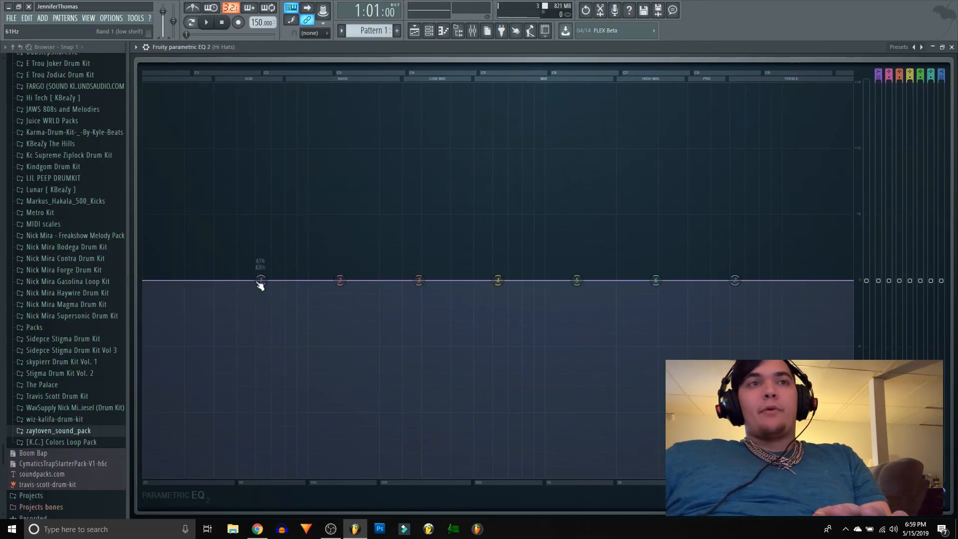
pyautogui.moveTo(259, 280); pyautogui.dragTo(532, 475)
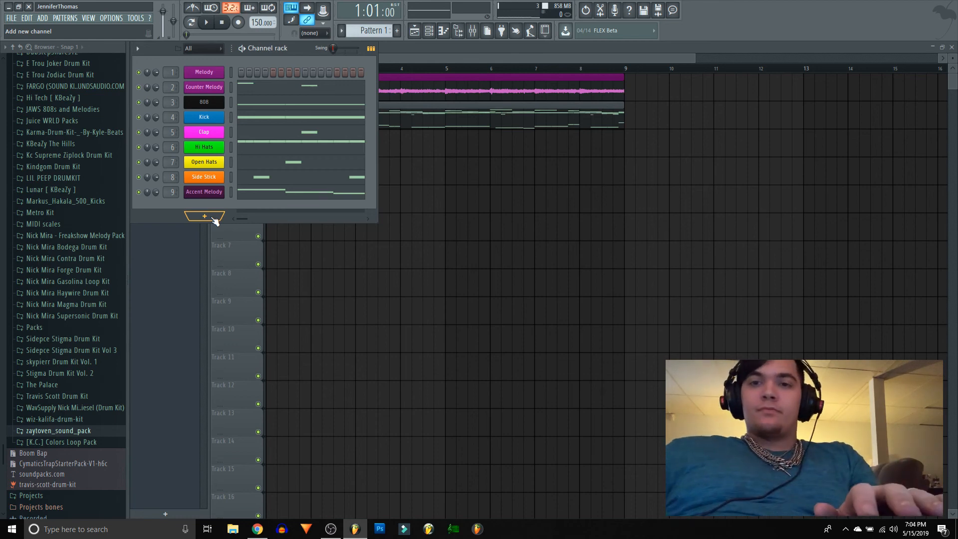
# - Show the playlist and split Pattern 1 by channel into separate patterns
pyautogui.click(189, 162)
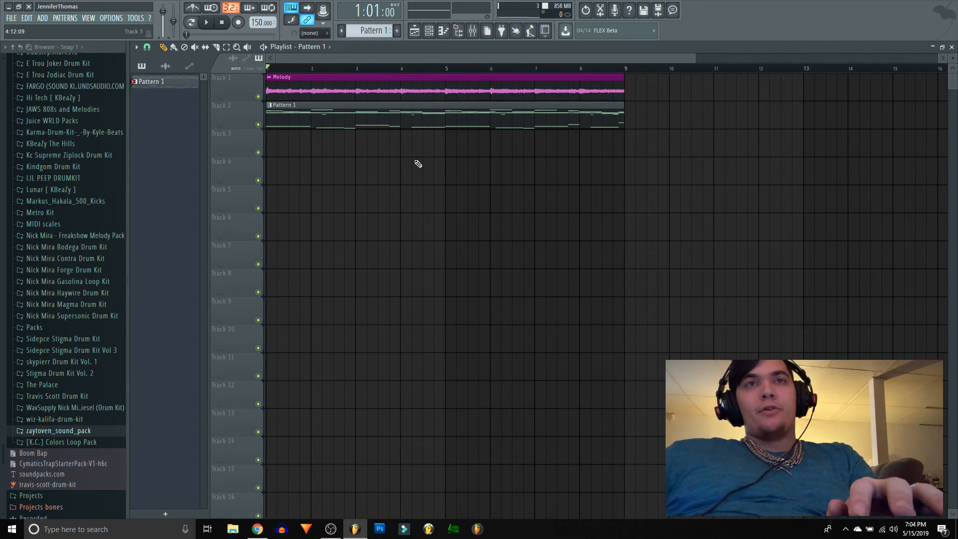
pyautogui.rightClick(171, 86)
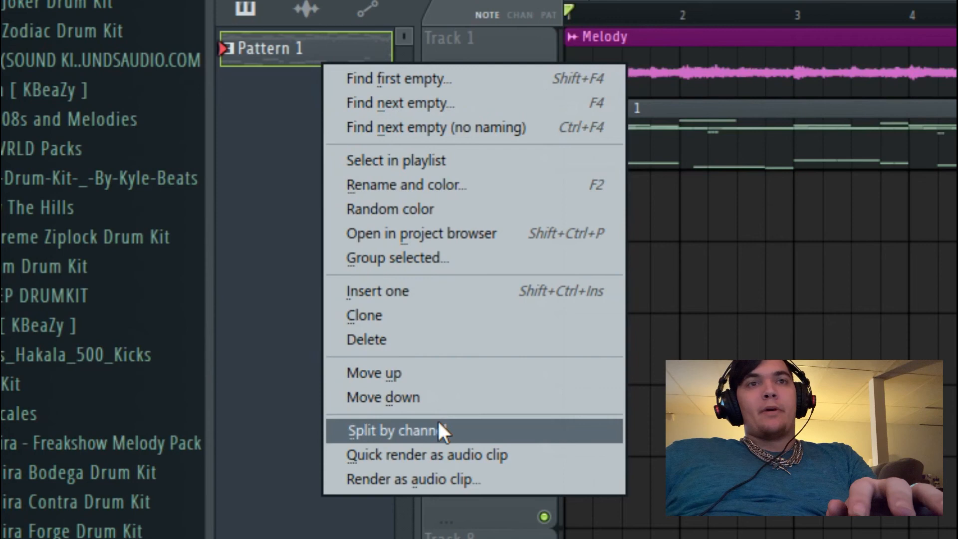
pyautogui.click(438, 422)
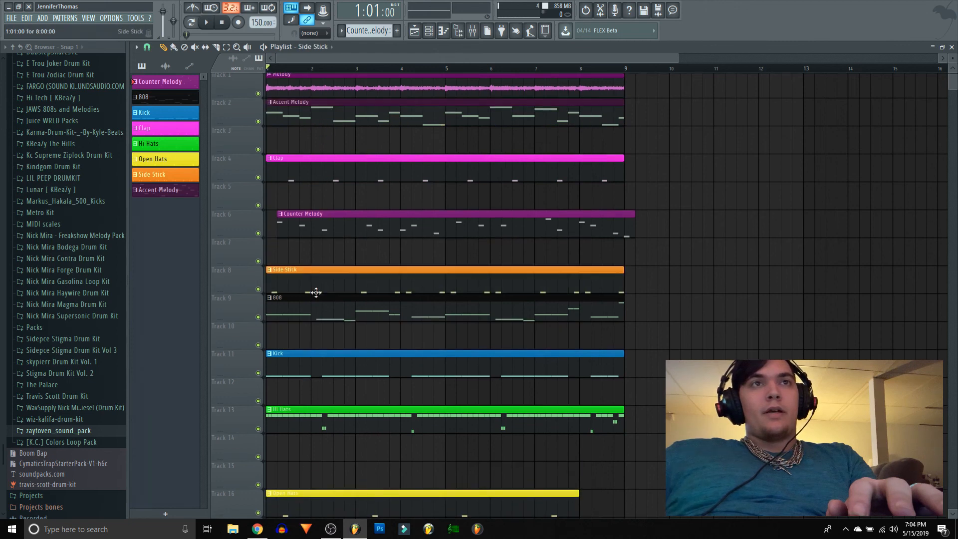
# - Move the Counter Melody clip to Track 2, Accent Melody to Track 3, 808 to Track 4 and Clap to Track 6
pyautogui.moveTo(321, 124); pyautogui.dragTo(278, 112)
pyautogui.moveTo(291, 195); pyautogui.dragTo(278, 125)
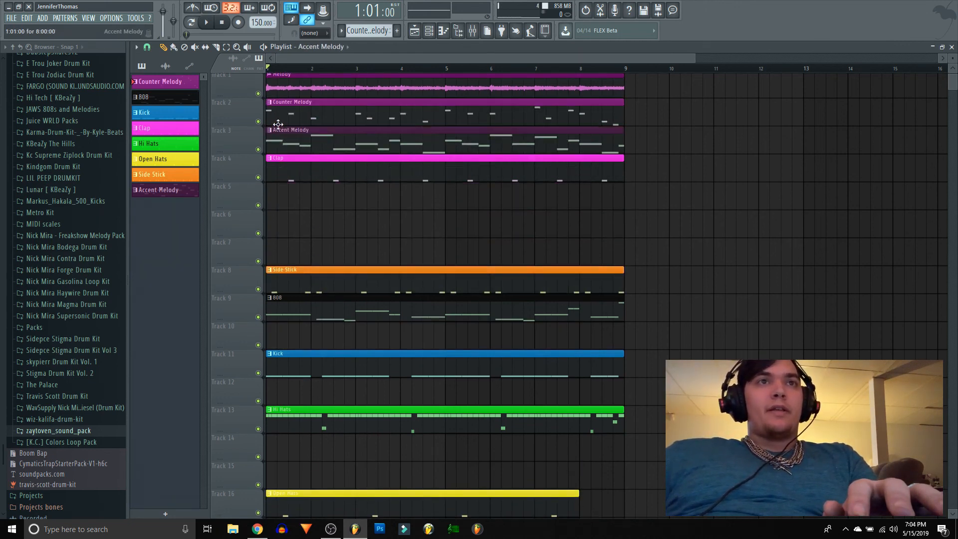
pyautogui.moveTo(286, 170); pyautogui.dragTo(286, 190)
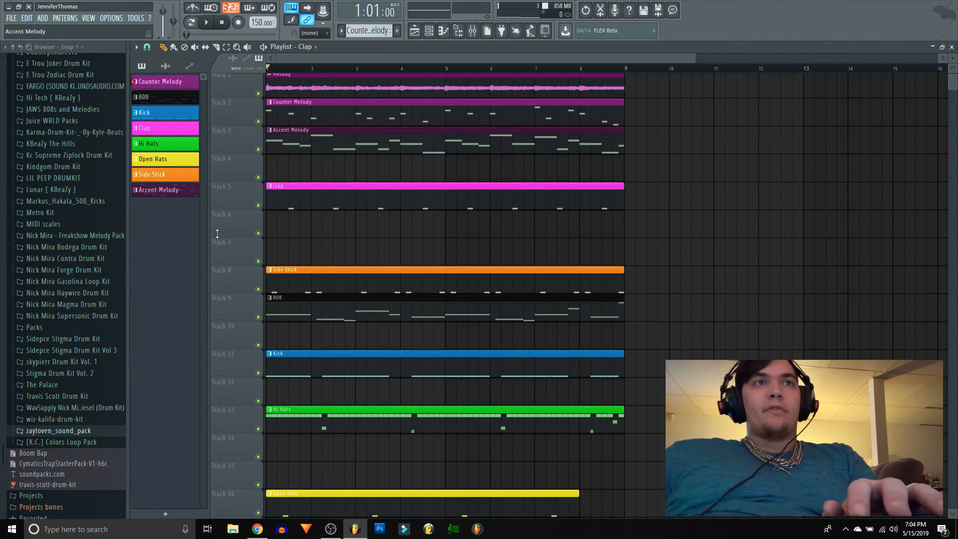
pyautogui.moveTo(331, 305); pyautogui.dragTo(310, 156)
pyautogui.moveTo(310, 193); pyautogui.dragTo(309, 220)
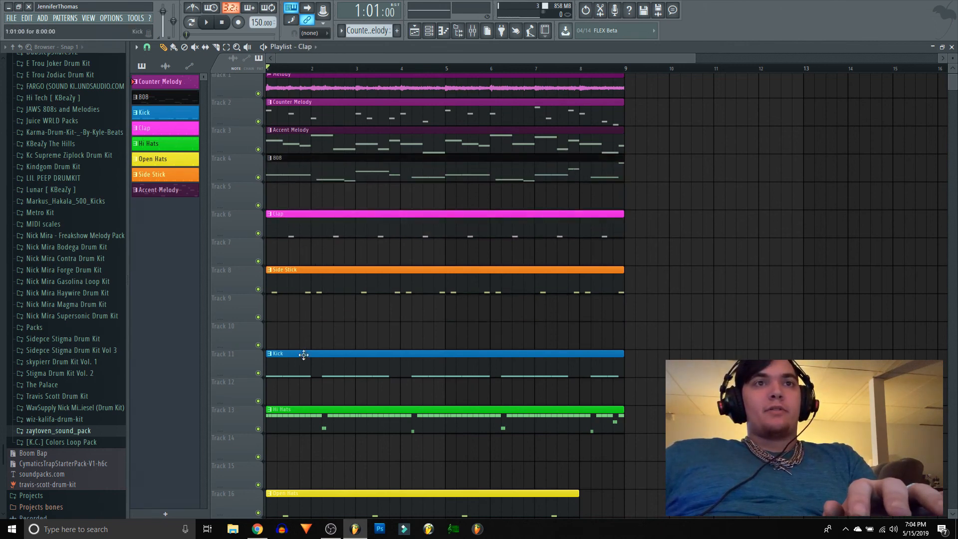
# - Move the Kick clip to Track 5, Hi Hats to 7, Open Hats to 8 and Side Stick to 9, and lengthen Open Hats to bar 9
pyautogui.moveTo(304, 354); pyautogui.dragTo(302, 187)
pyautogui.moveTo(311, 281); pyautogui.dragTo(311, 308)
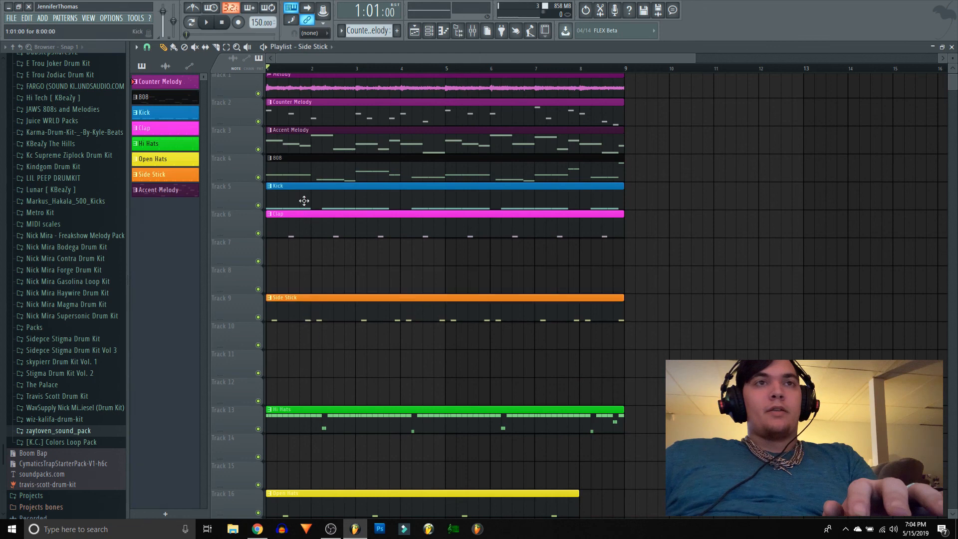
pyautogui.moveTo(345, 407); pyautogui.dragTo(312, 238)
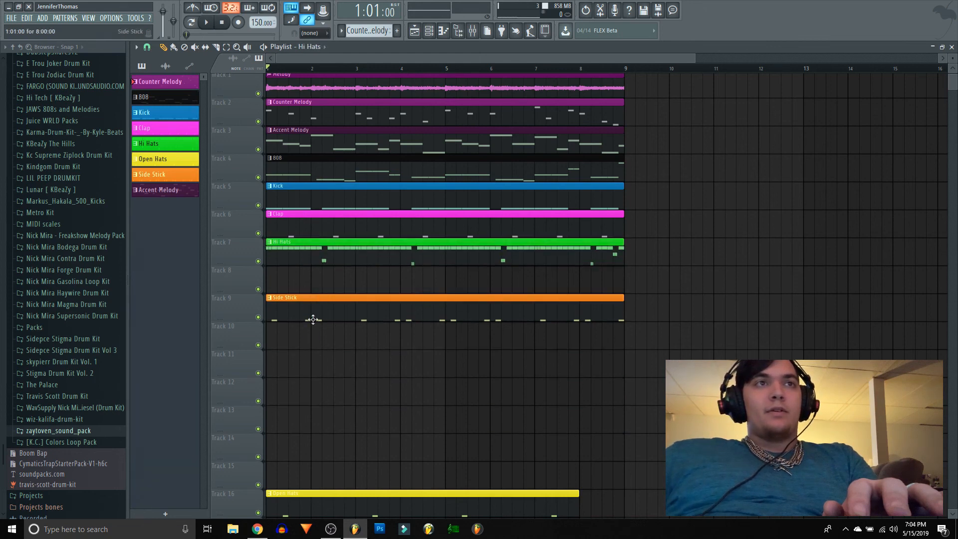
pyautogui.moveTo(329, 499); pyautogui.dragTo(337, 263)
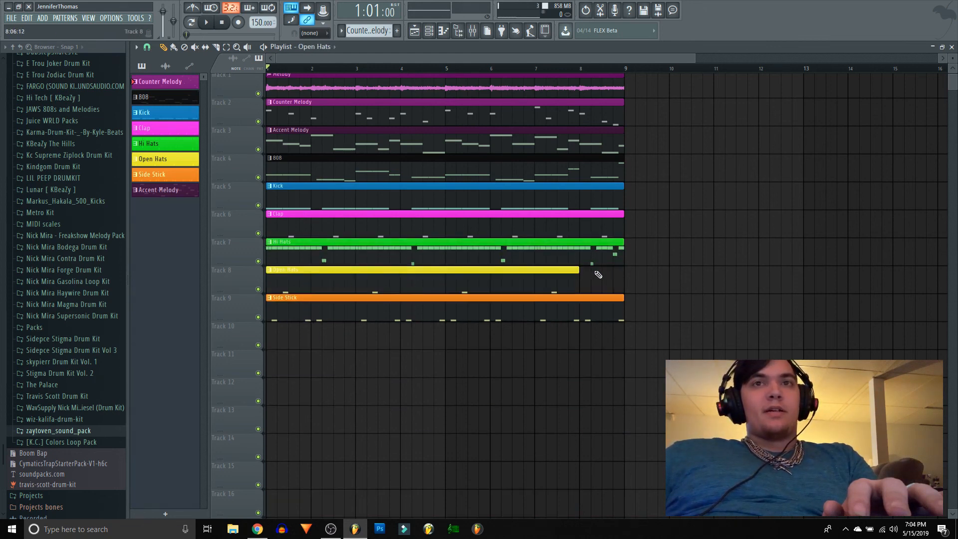
pyautogui.scroll(-3, 325, 68)
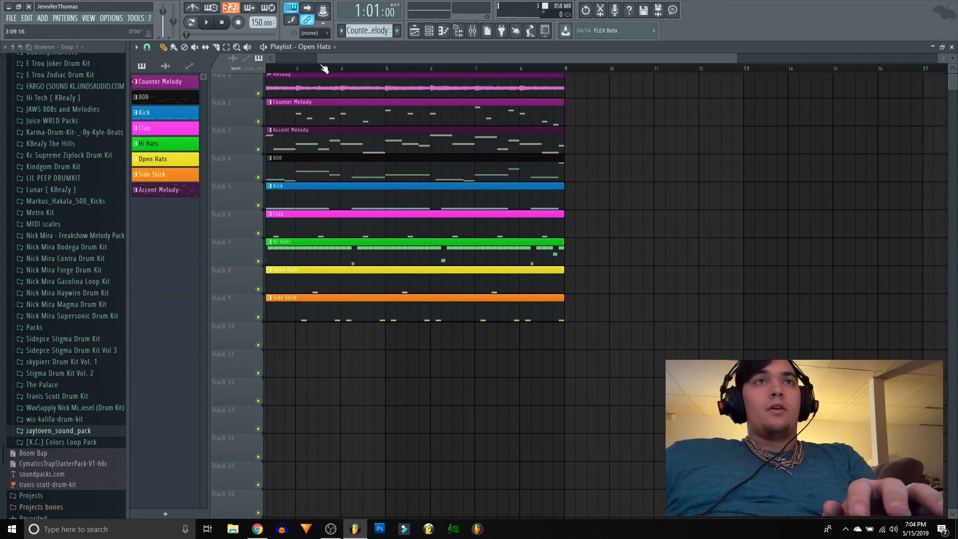
# - Duplicate all playlist clips end to end until the arrangement reaches bar 113, and return the playhead to the start
pyautogui.hotkey('ctrl', 'a')
pyautogui.hotkey('ctrl', 'b')
pyautogui.hotkey('ctrl', 'b')
pyautogui.hotkey('ctrl', 'b')
pyautogui.hotkey('ctrl', 'b')
pyautogui.hotkey('ctrl', 'b')
pyautogui.hotkey('ctrl', 'b')
pyautogui.hotkey('ctrl', 'b')
pyautogui.hotkey('ctrl', 'b')
pyautogui.hotkey('ctrl', 'b')
pyautogui.hotkey('ctrl', 'b')
pyautogui.hotkey('ctrl', 'b')
pyautogui.hotkey('ctrl', 'b')
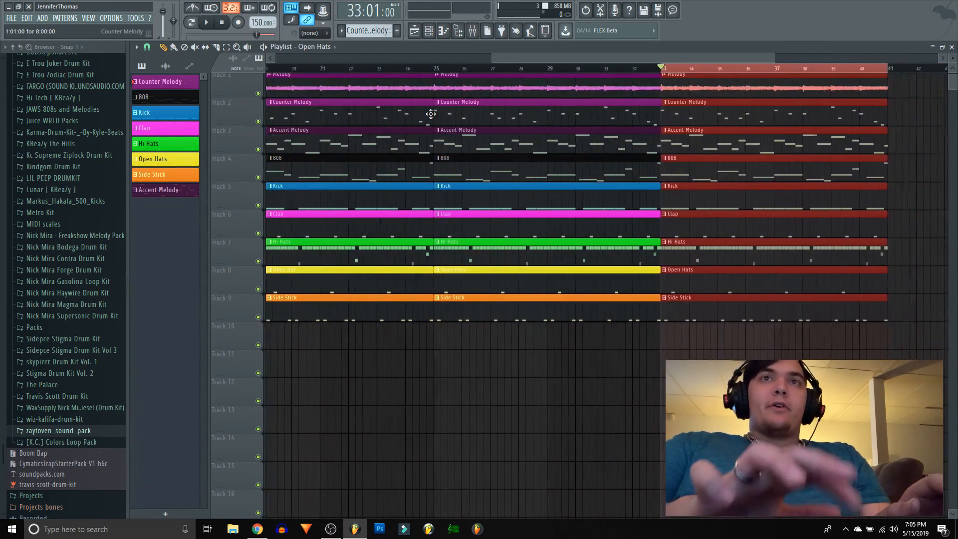
pyautogui.hotkey('ctrl', 'b')
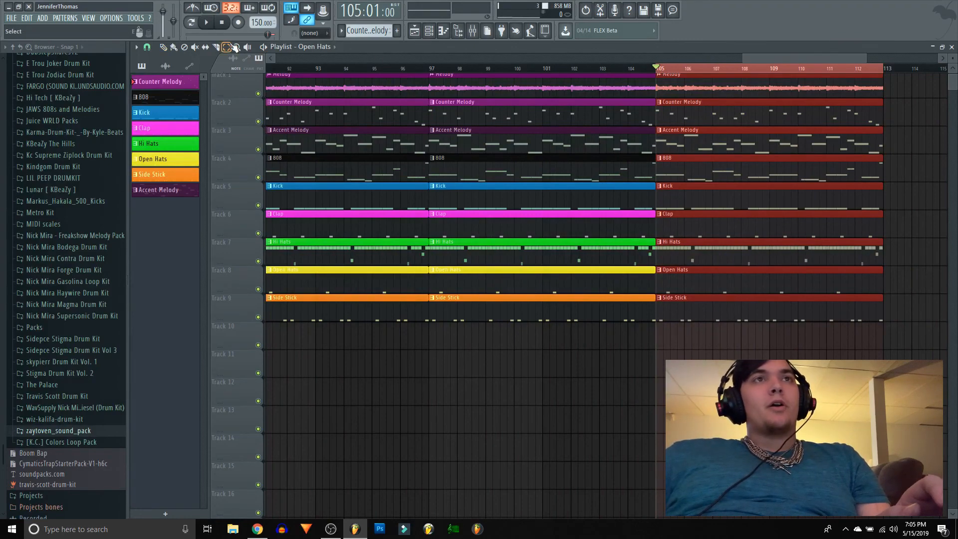
pyautogui.click(901, 78)
pyautogui.scroll(-5, 798, 71)
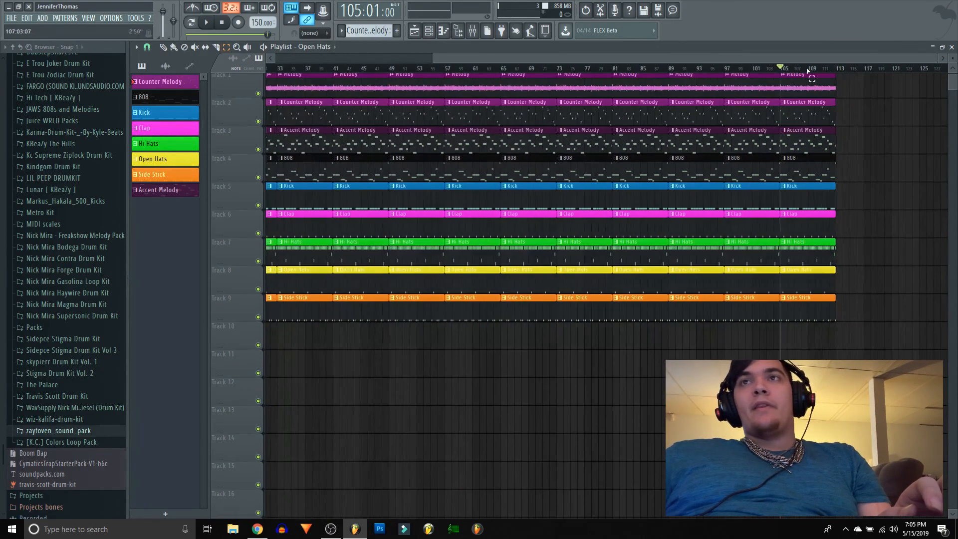
pyautogui.moveTo(280, 70); pyautogui.dragTo(195, 73)
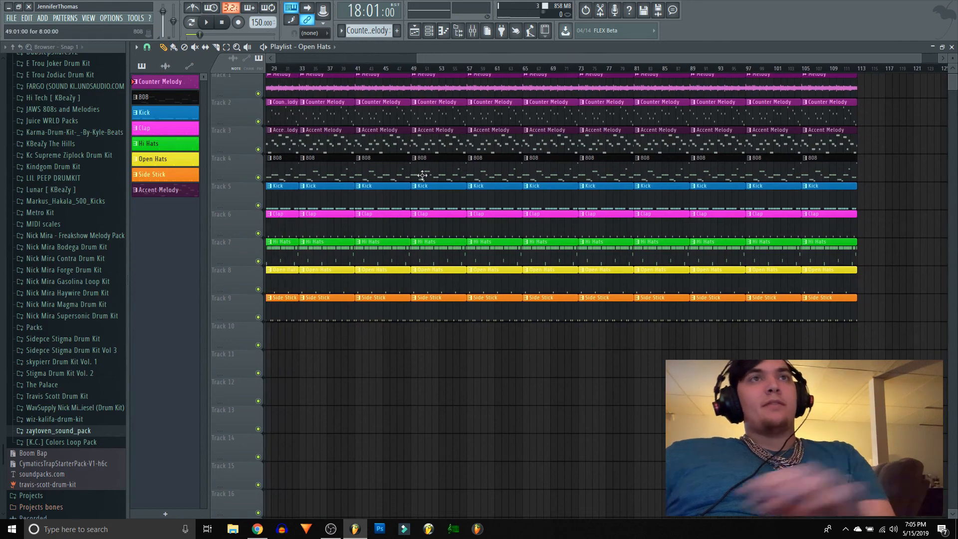
pyautogui.click(302, 70)
pyautogui.scroll(-3, 302, 70)
pyautogui.moveTo(277, 71); pyautogui.dragTo(231, 75)
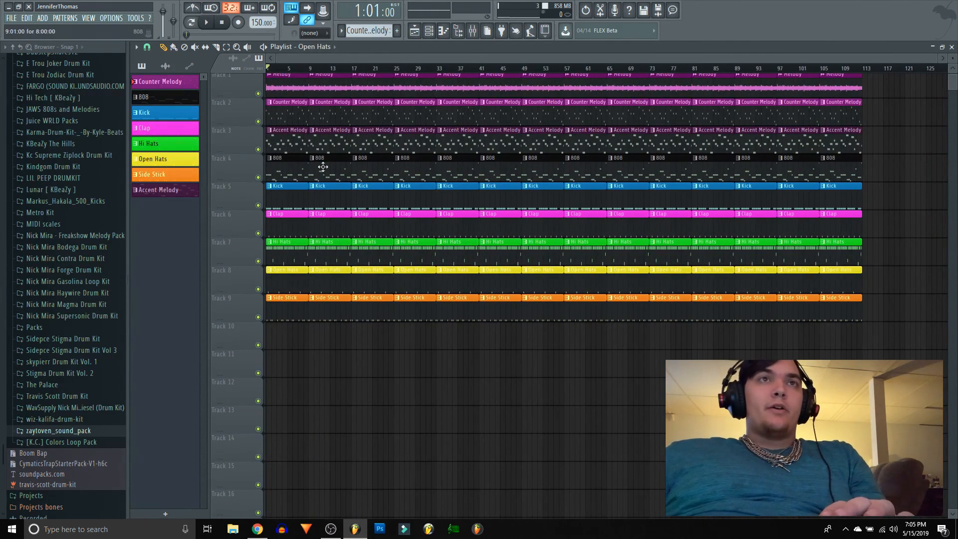
# - Delete the first clip on each of Tracks 2 to 9, leaving only Melody in the opening eight bars
pyautogui.scroll(1, 225, 123)
pyautogui.rightClick(272, 113)
pyautogui.rightClick(273, 142)
pyautogui.rightClick(274, 170)
pyautogui.rightClick(274, 198)
pyautogui.rightClick(273, 226)
pyautogui.rightClick(274, 257)
pyautogui.rightClick(275, 282)
pyautogui.rightClick(277, 309)
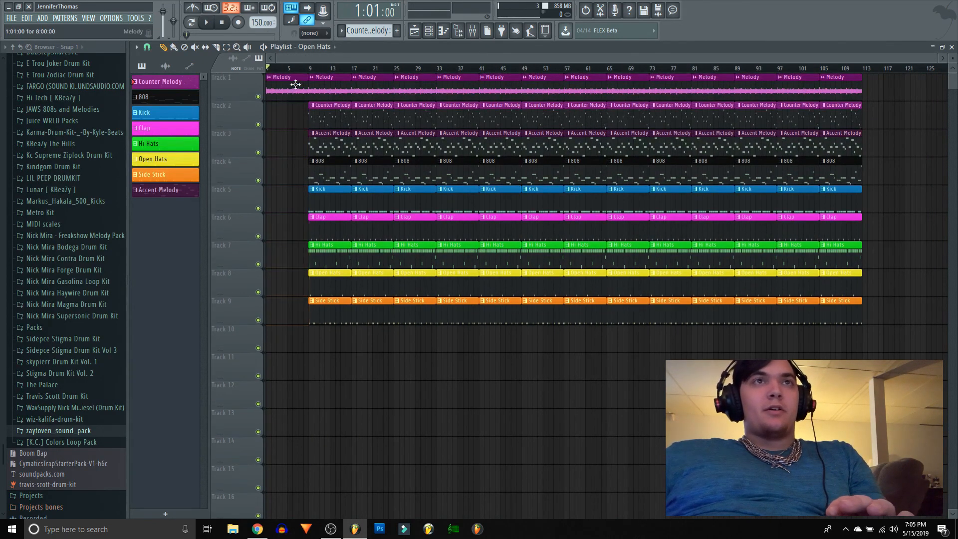
# - Duplicate the last eight-bar clips of Tracks 1 to 6 so they repeat from bar 113 as an outro
pyautogui.press('space')
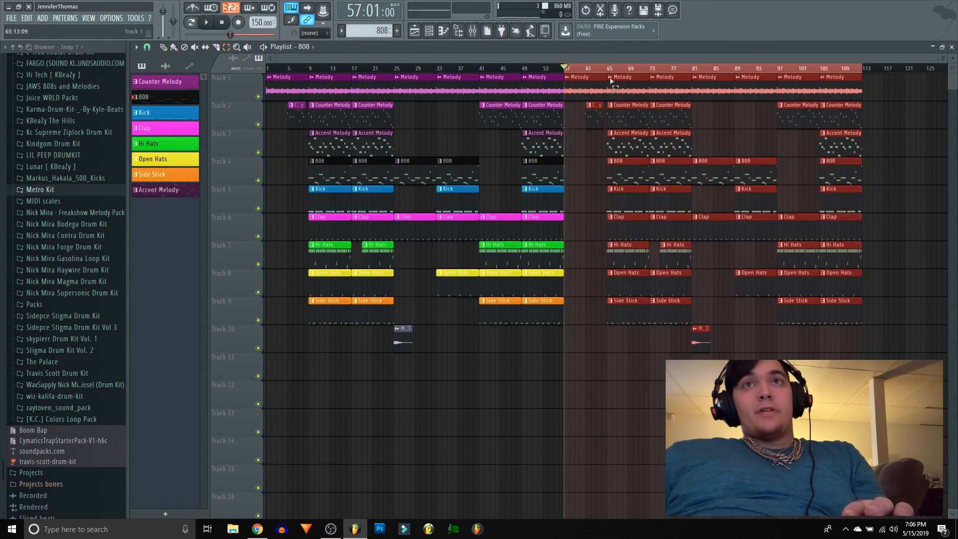
pyautogui.click(607, 72)
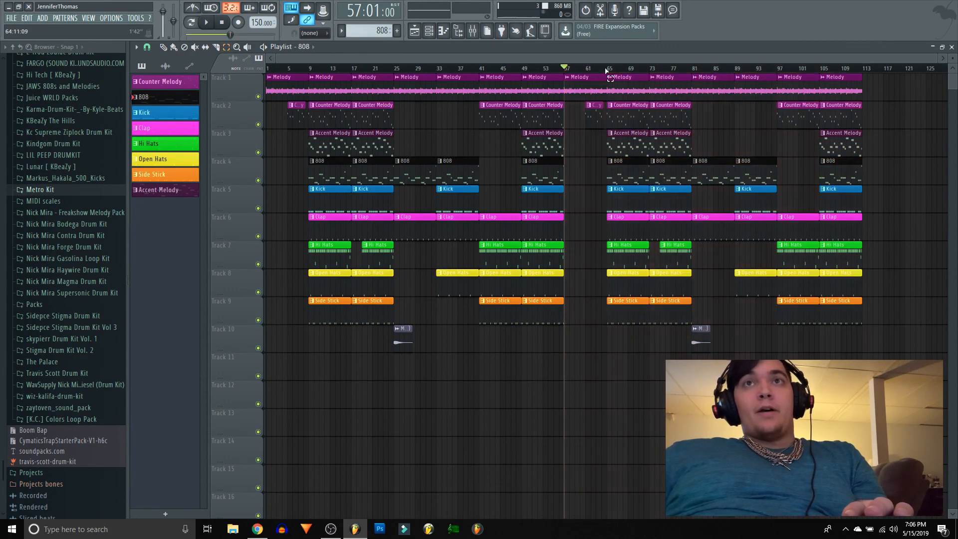
pyautogui.moveTo(840, 78); pyautogui.dragTo(864, 218)
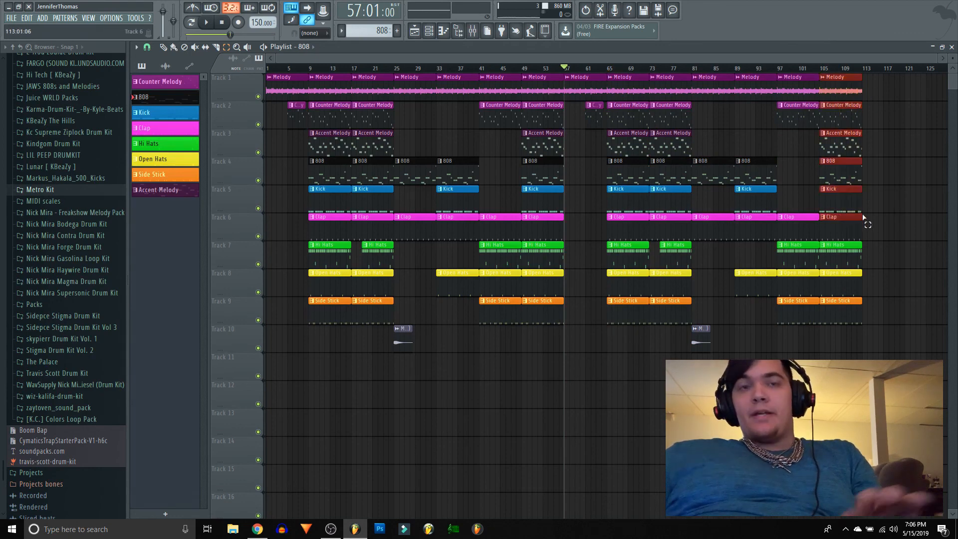
pyautogui.hotkey('ctrl', 'b')
pyautogui.click(871, 280)
# - Return the playhead to bar 1 and play the arrangement from the start
pyautogui.scroll(-3, 869, 78)
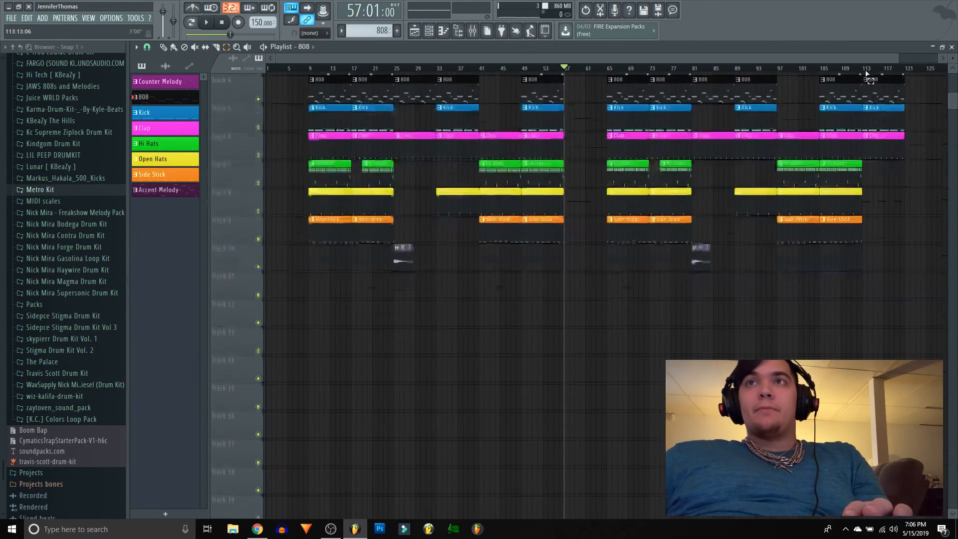
pyautogui.scroll(-1, 866, 90)
pyautogui.scroll(3, 764, 238)
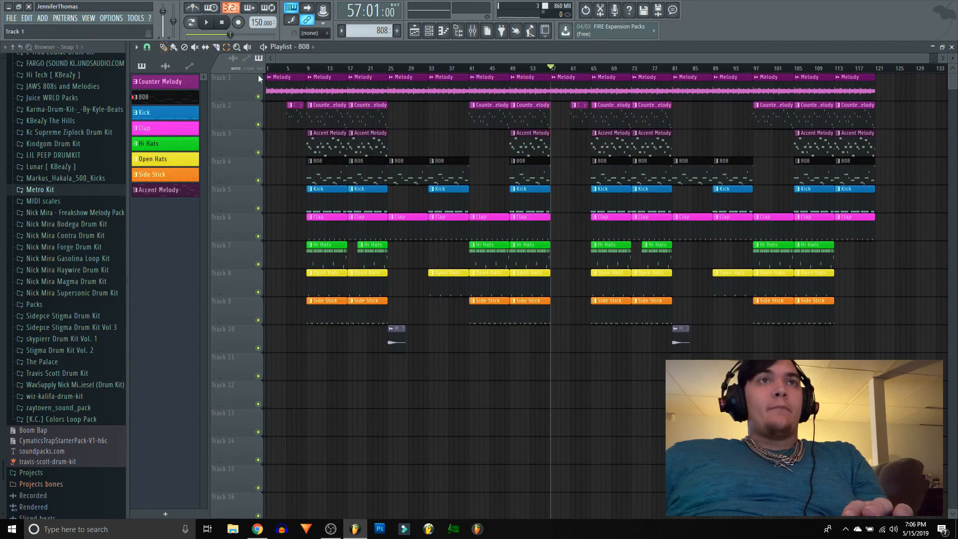
pyautogui.click(267, 69)
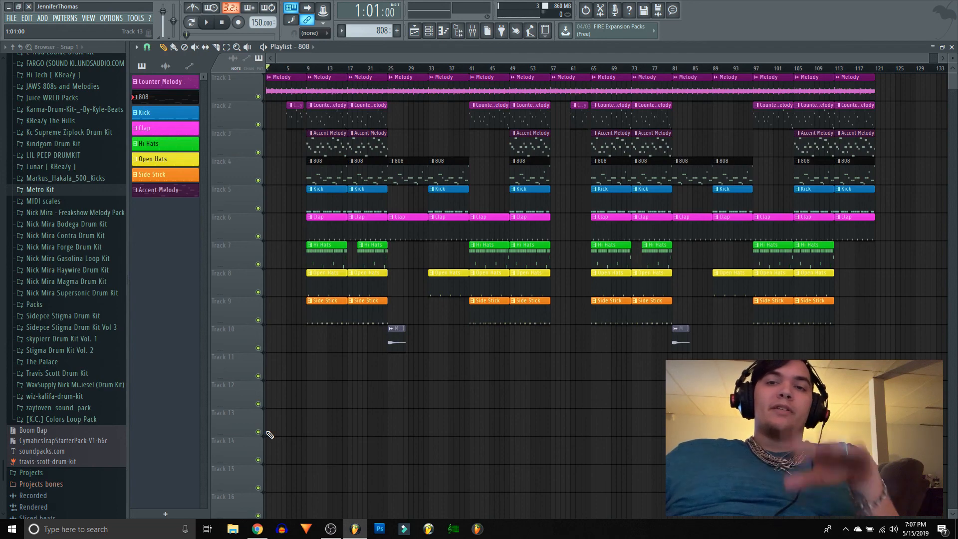
pyautogui.press('space')
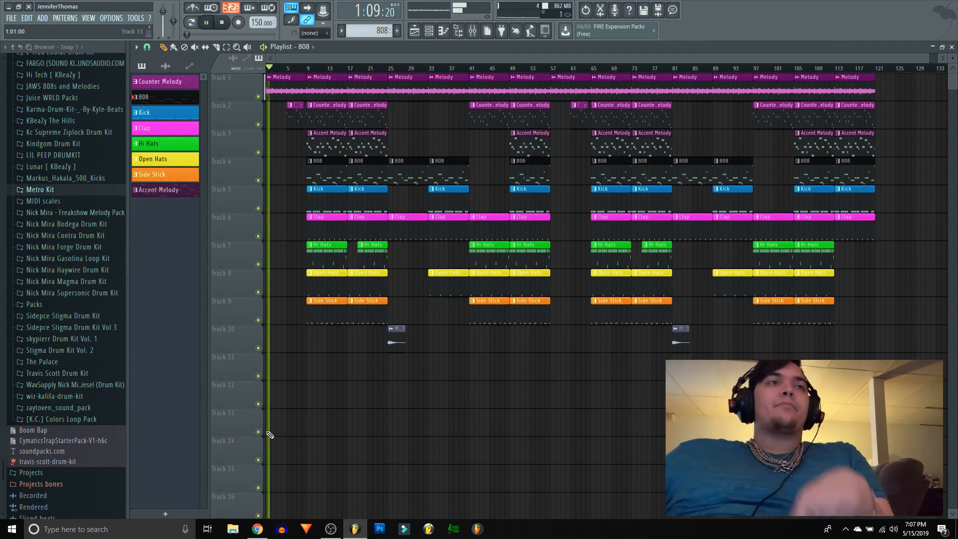